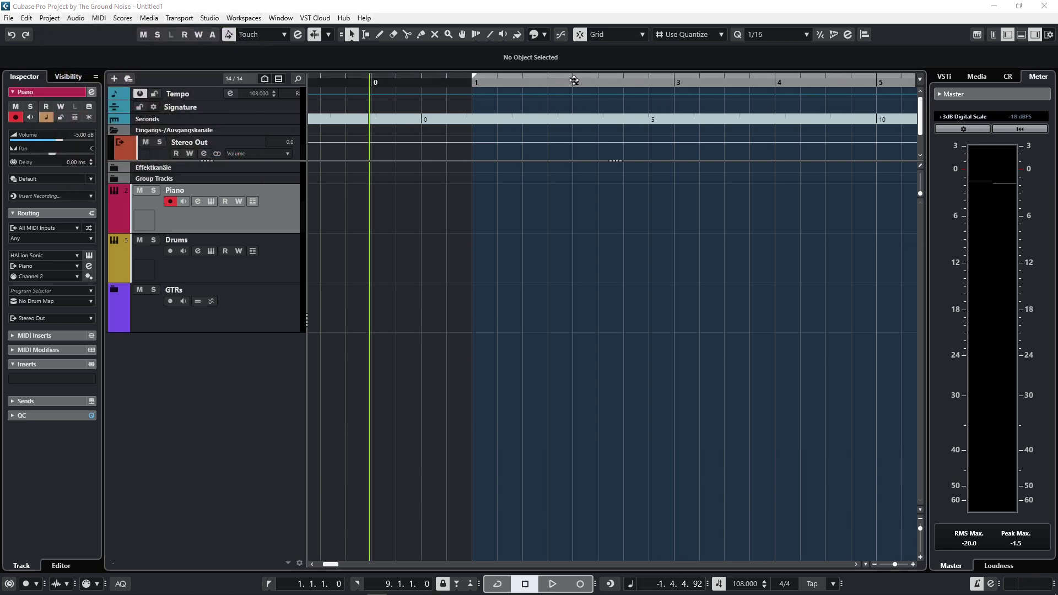
Set the locator range to bar 1 and create a one-bar part on the Drums track, opened for note editing.
{"action": "left_click", "coordinate": [565, 98]}
{"action": "key", "text": "ctrl+KP_2"}
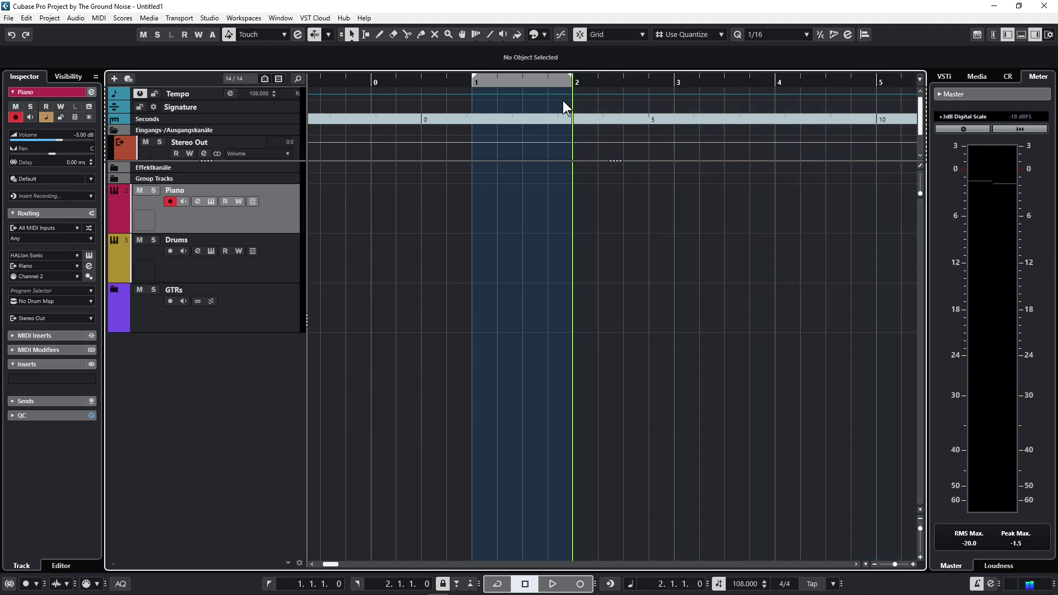
{"action": "double_click", "coordinate": [502, 270]}
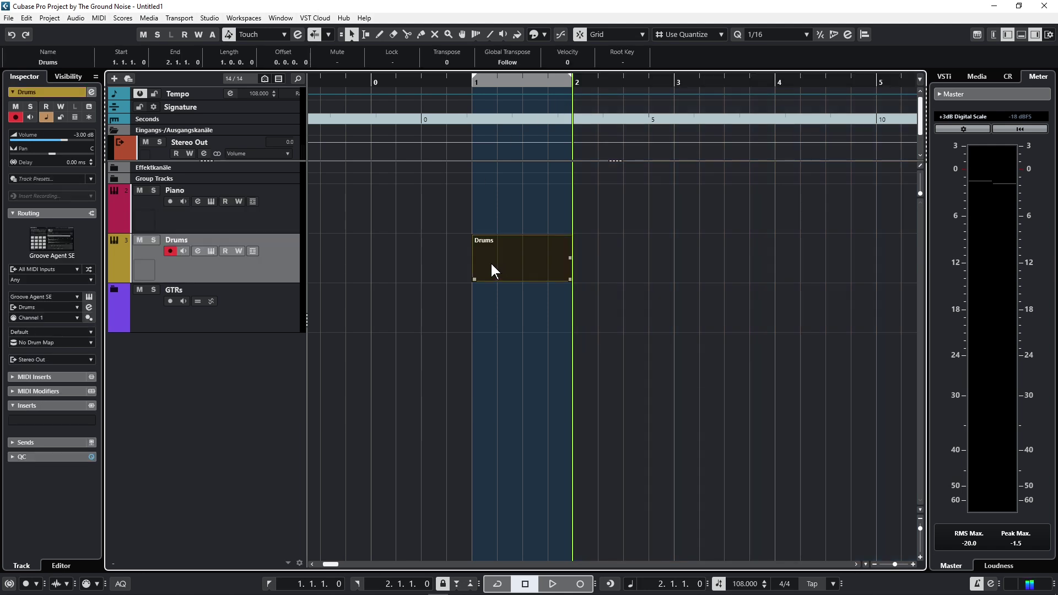
{"action": "double_click", "coordinate": [492, 269]}
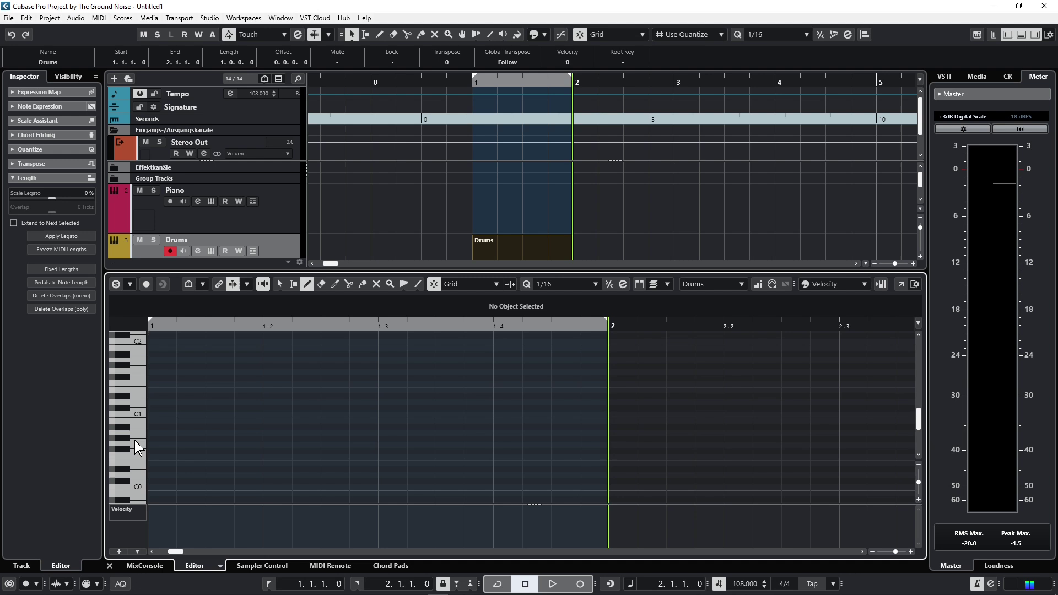
Draw a sixteenth-note D#1 hit on each of the four beats in the Drums part.
{"action": "left_click", "coordinate": [124, 396]}
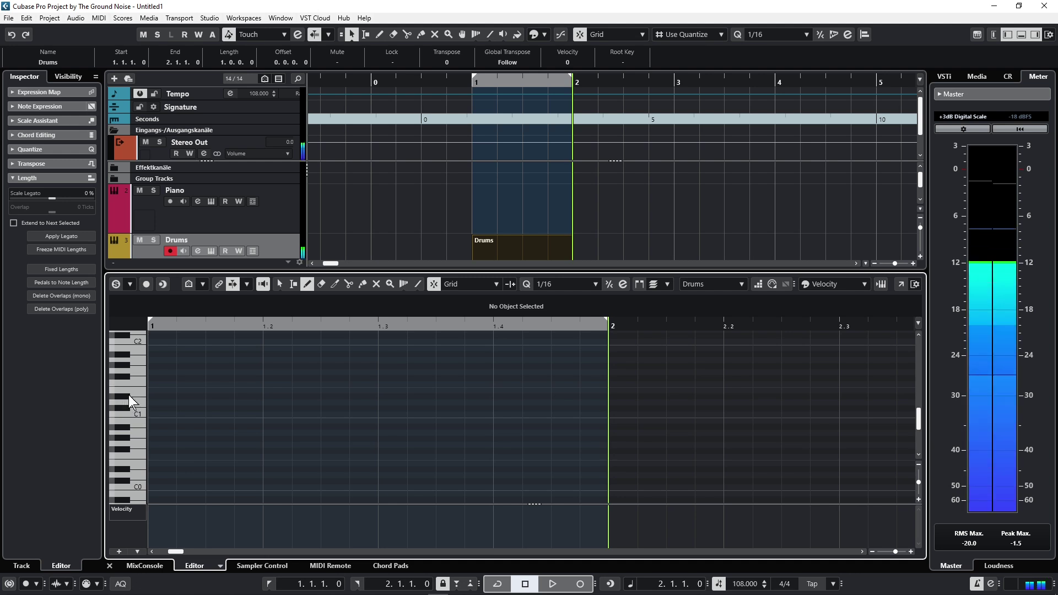
{"action": "left_click", "coordinate": [167, 397]}
{"action": "left_click", "coordinate": [272, 396]}
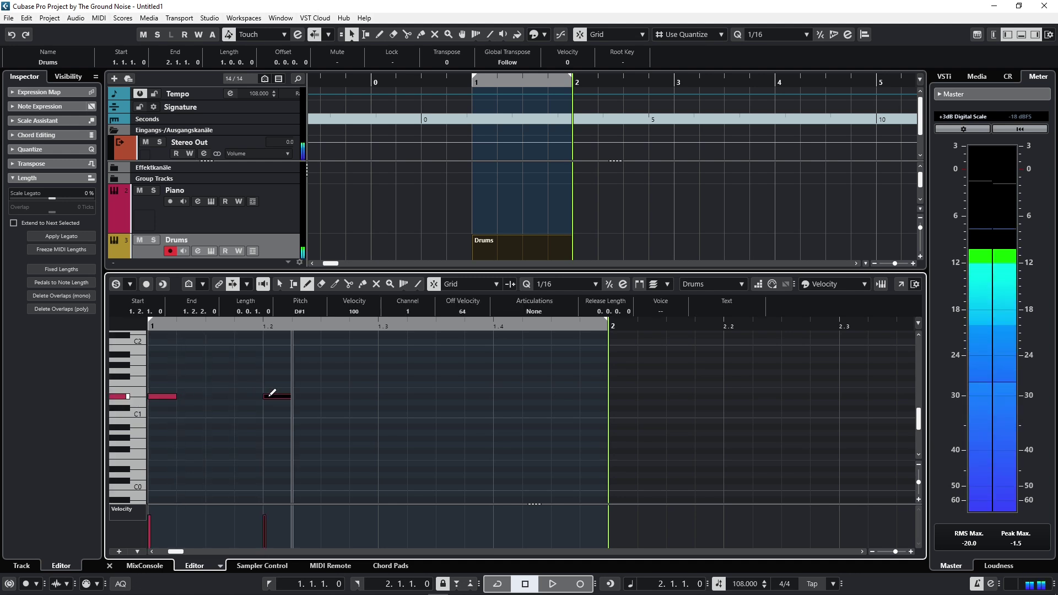
{"action": "left_click", "coordinate": [387, 396]}
{"action": "left_click", "coordinate": [499, 396]}
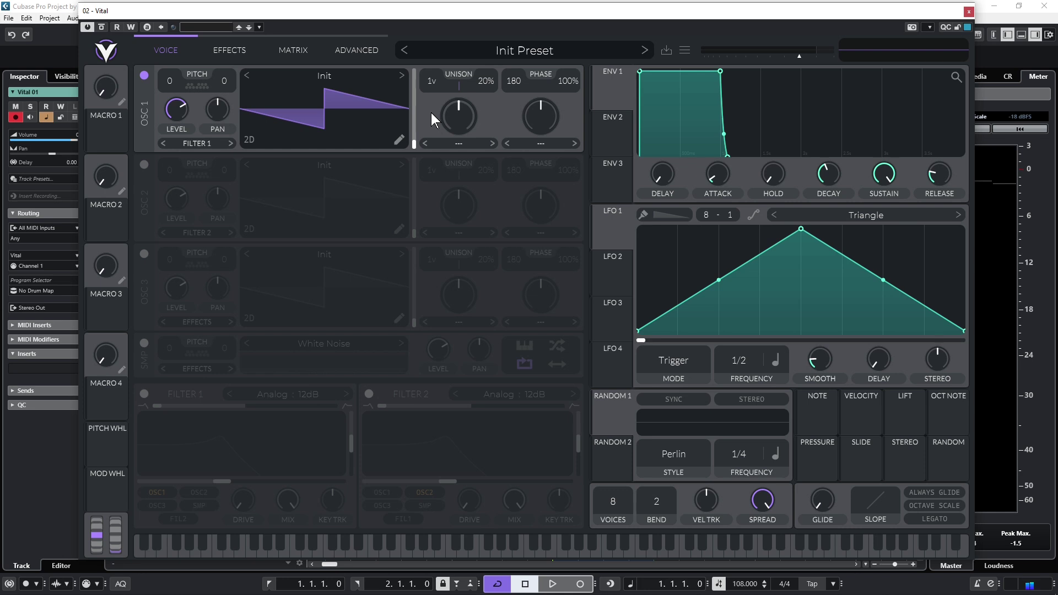
Load the Basic Shapes wavetable in oscillator 1 and shape envelope 1 into a short decay with zero sustain.
{"action": "left_click", "coordinate": [401, 77]}
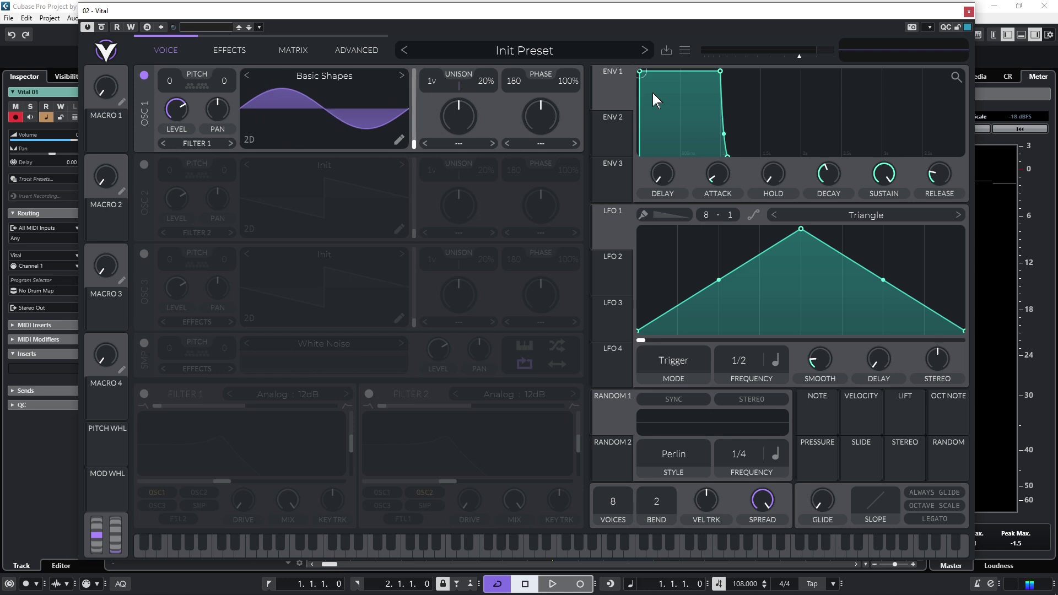
{"action": "left_click_drag", "start_coordinate": [720, 72], "coordinate": [667, 163]}
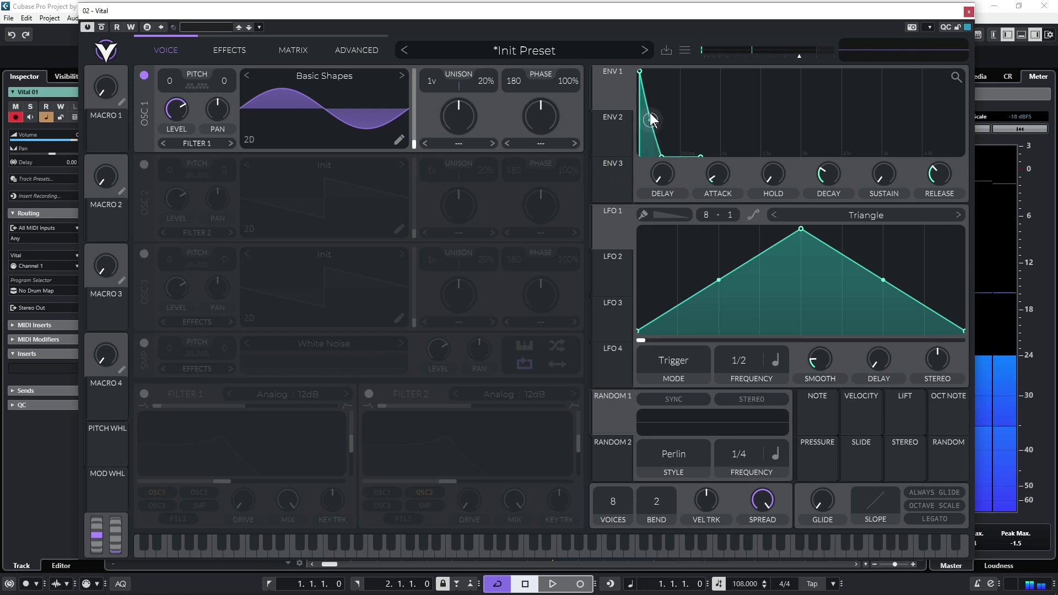
{"action": "left_click_drag", "start_coordinate": [649, 113], "coordinate": [652, 169]}
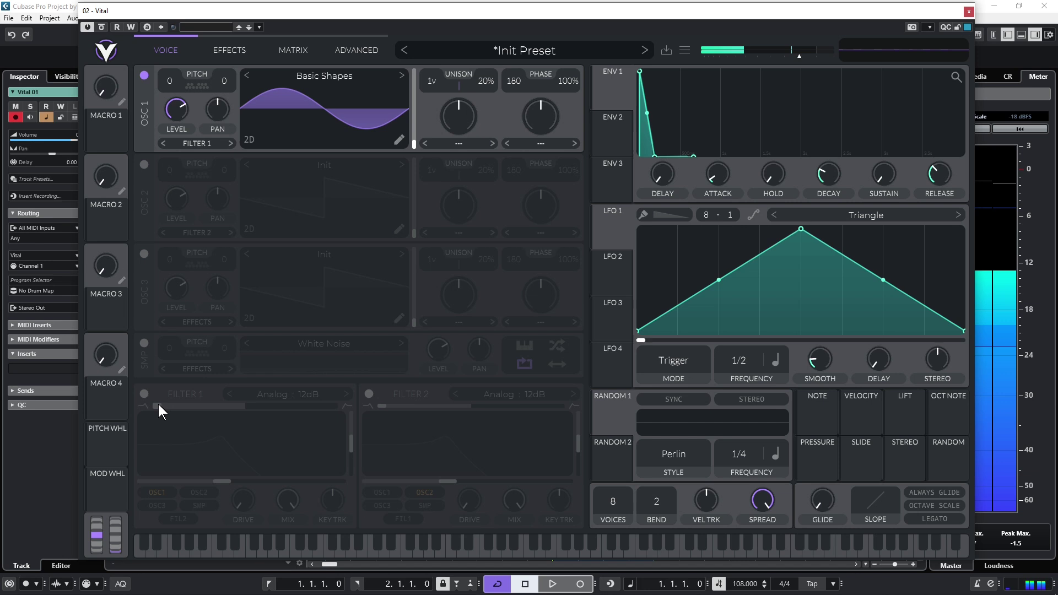
Enable Filter 1 as Analog : 24dB, with a raised cutoff and reduced resonance.
{"action": "left_click", "coordinate": [144, 394]}
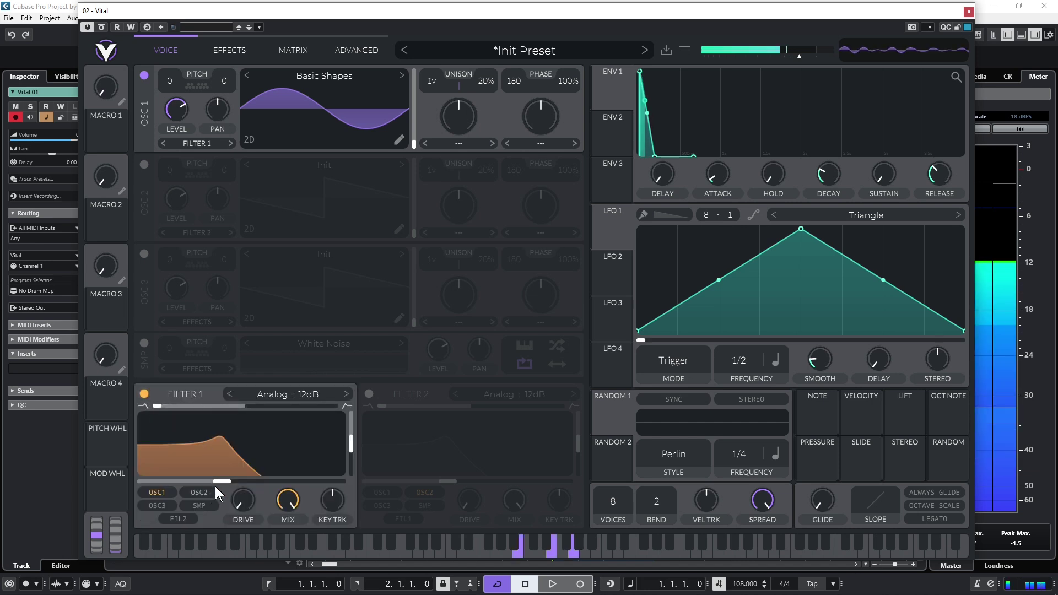
{"action": "left_click_drag", "start_coordinate": [230, 483], "coordinate": [276, 488]}
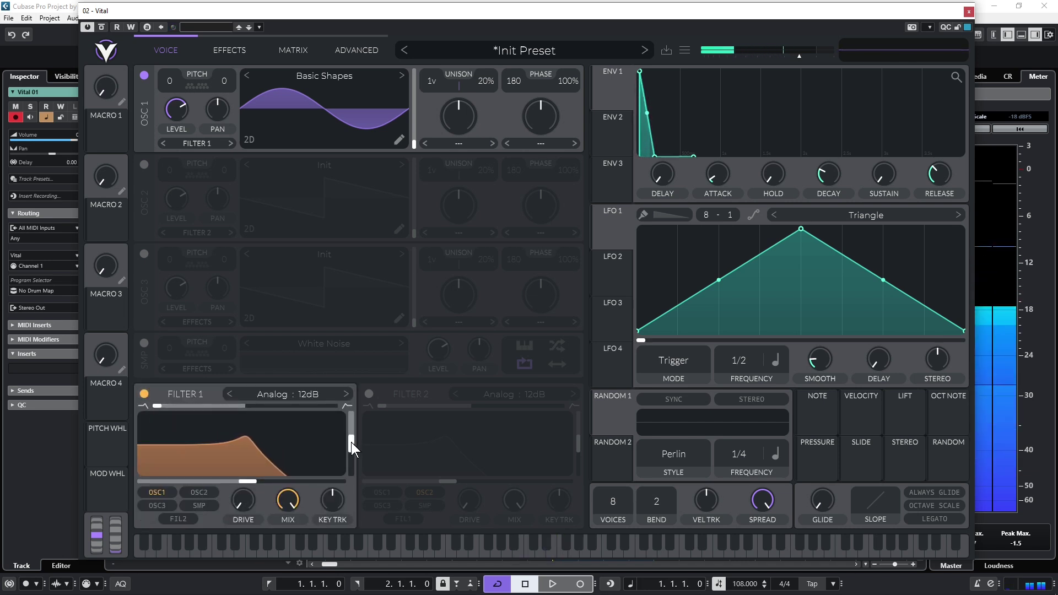
{"action": "left_click_drag", "start_coordinate": [352, 442], "coordinate": [349, 469]}
{"action": "left_click", "coordinate": [345, 396]}
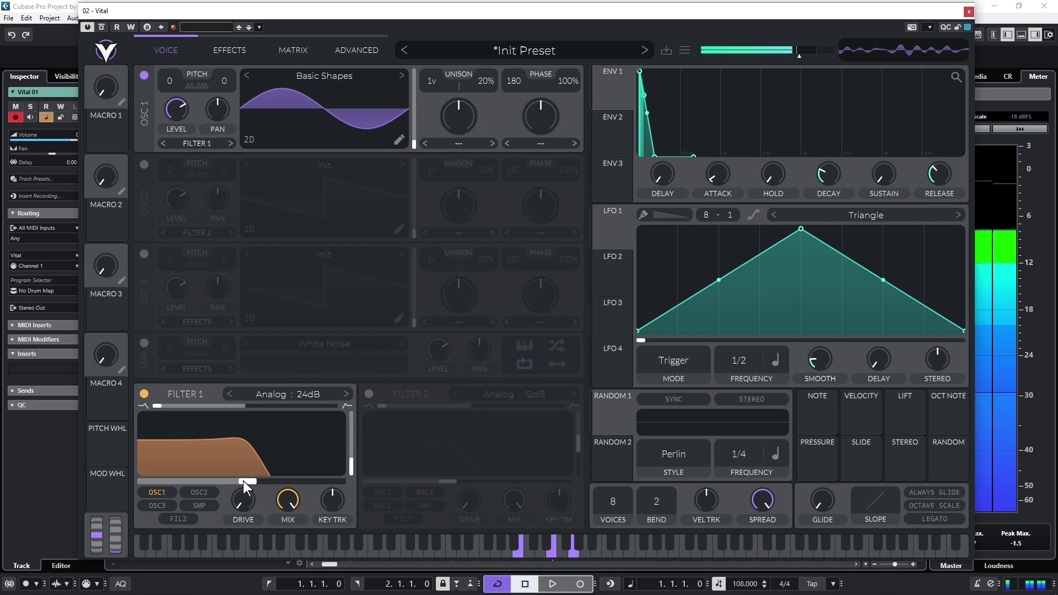
{"action": "mouse_move", "coordinate": [243, 480]}
{"action": "left_mouse_down"}
{"action": "mouse_move", "coordinate": [226, 483]}
{"action": "mouse_move", "coordinate": [250, 482]}
{"action": "left_mouse_up"}
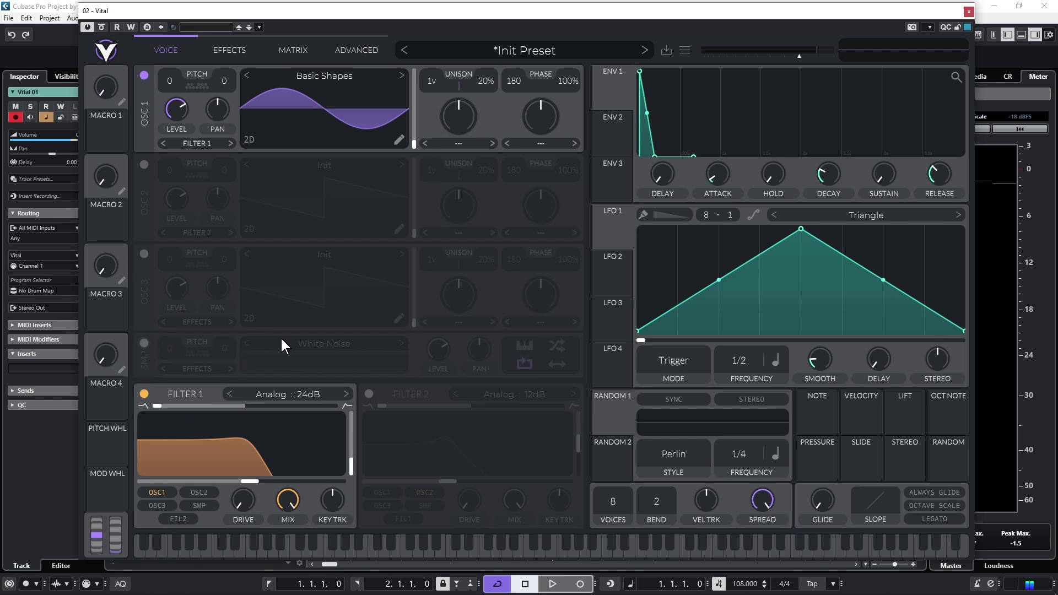
Enable the sampler with the Box Fan sample and set its level to about 0.272.
{"action": "left_click", "coordinate": [144, 343]}
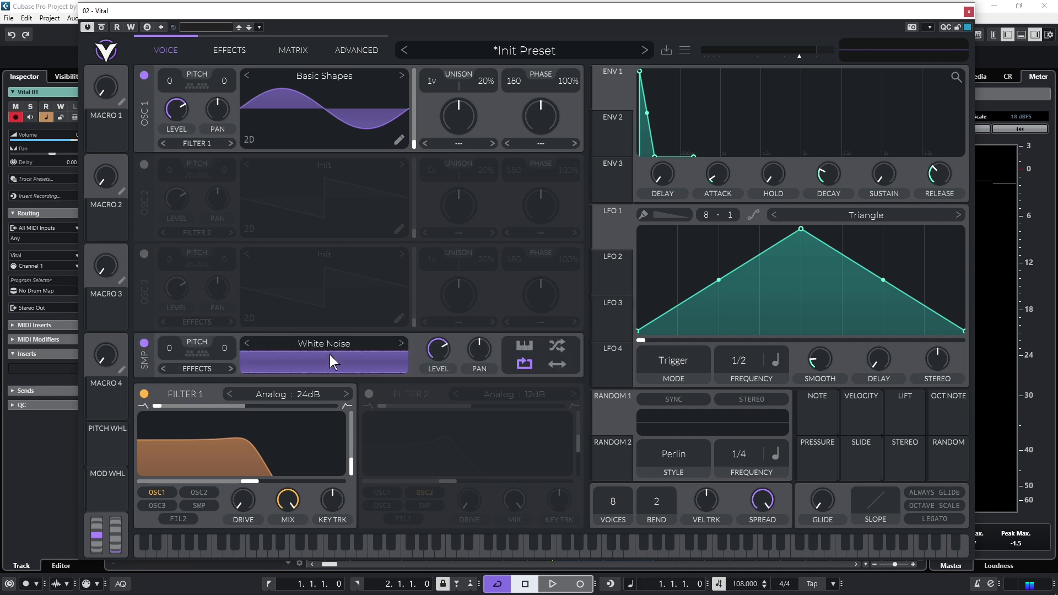
{"action": "left_click", "coordinate": [343, 342]}
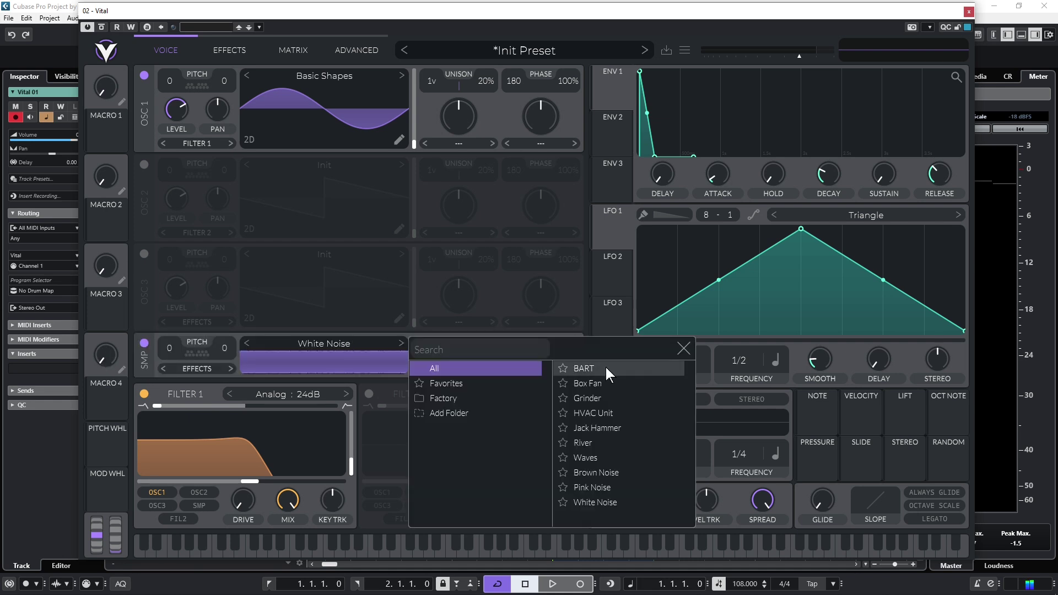
{"action": "left_click", "coordinate": [586, 383]}
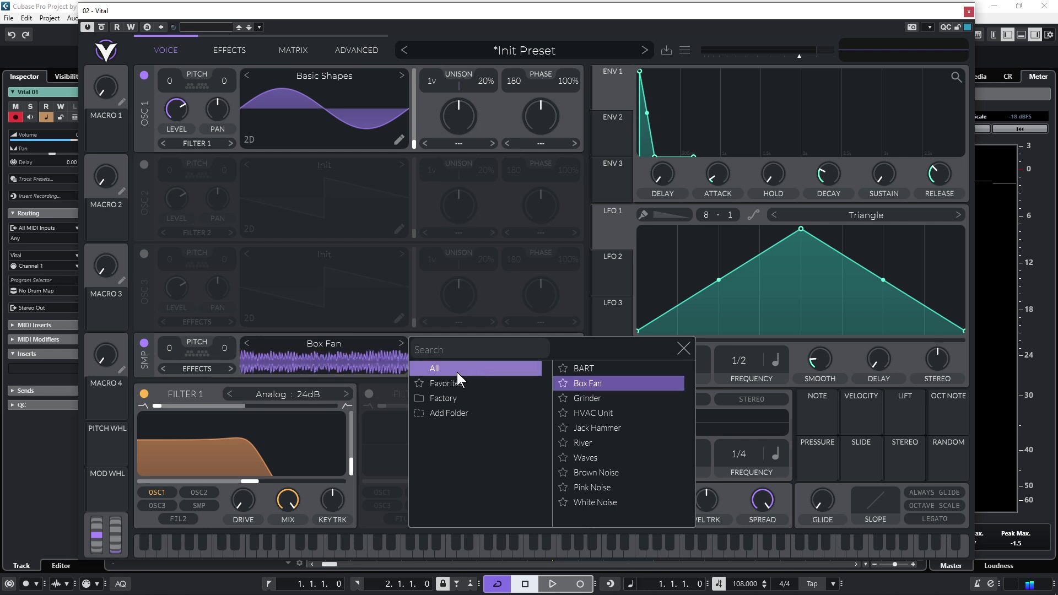
{"action": "left_click", "coordinate": [680, 349]}
{"action": "left_click_drag", "start_coordinate": [436, 357], "coordinate": [448, 366]}
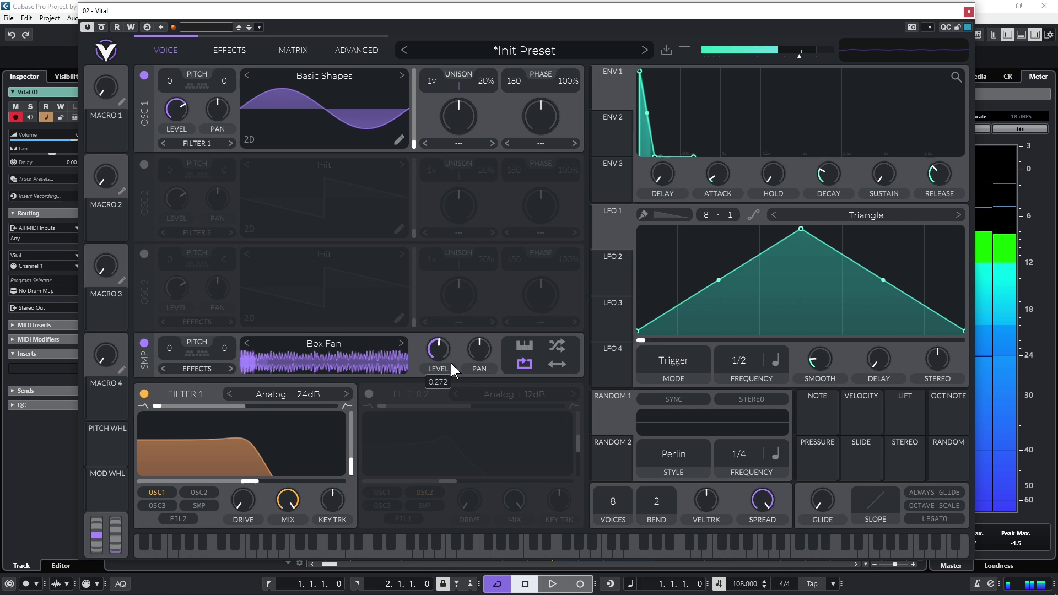
Route the sampler through Filter 1, raise its level to about 0.431 and fine-tune the filter cutoff slightly lower.
{"action": "left_click", "coordinate": [199, 506]}
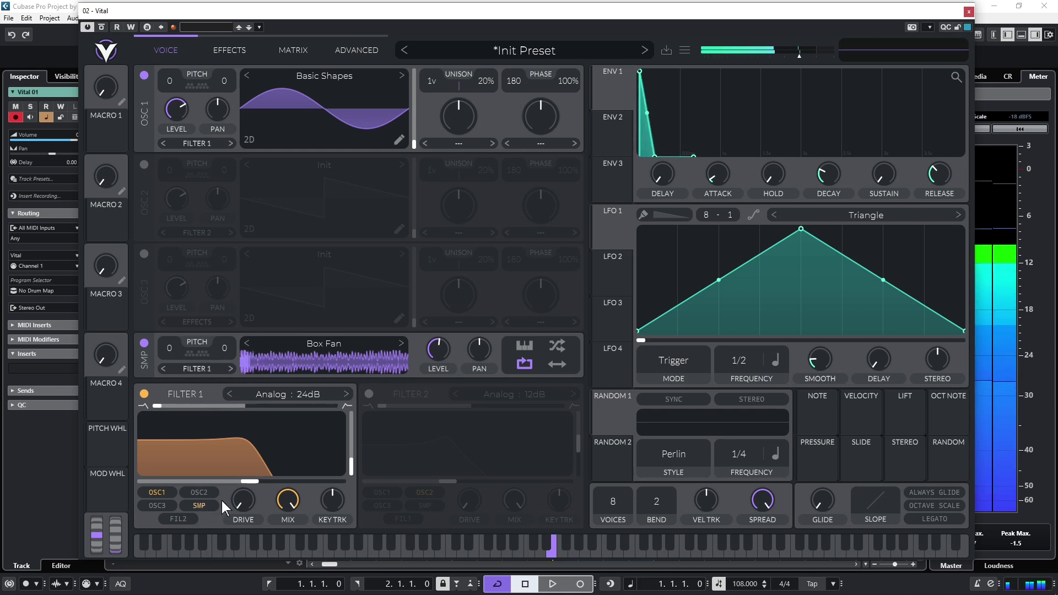
{"action": "left_click_drag", "start_coordinate": [248, 484], "coordinate": [256, 483]}
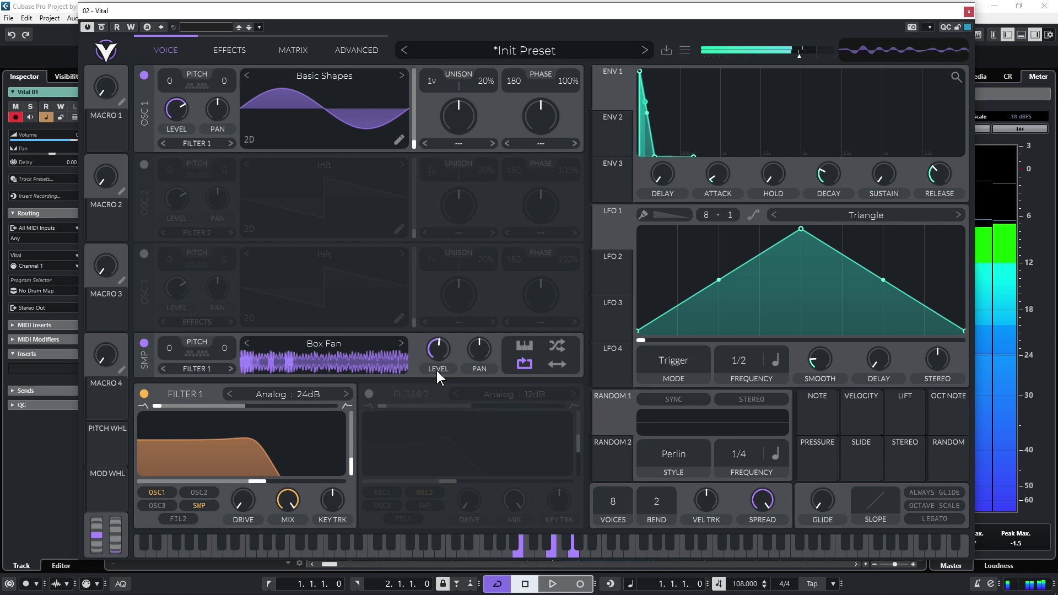
{"action": "mouse_move", "coordinate": [444, 346]}
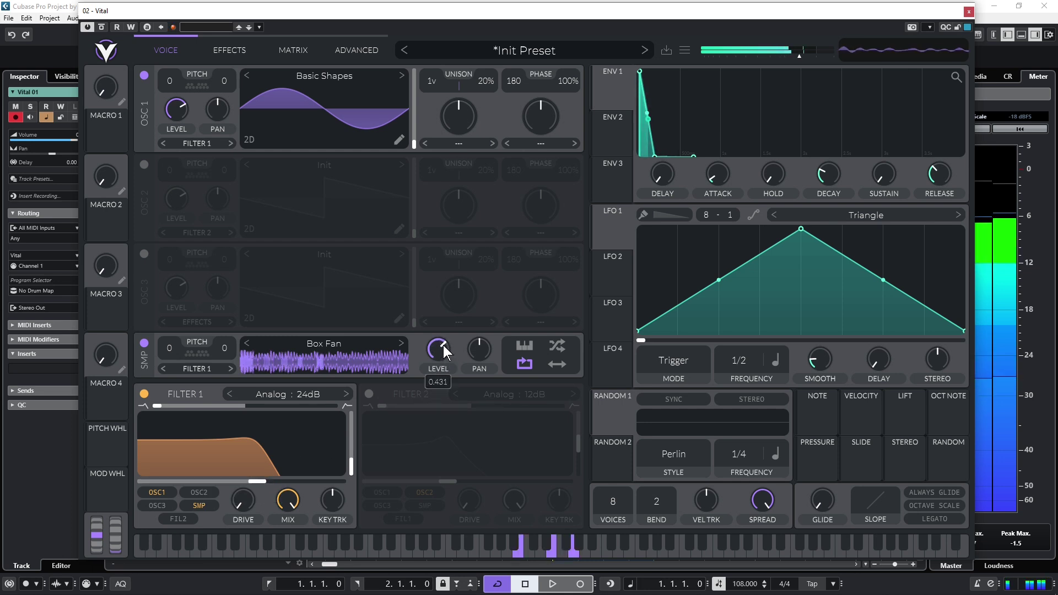
{"action": "left_click_drag", "start_coordinate": [257, 482], "coordinate": [245, 483]}
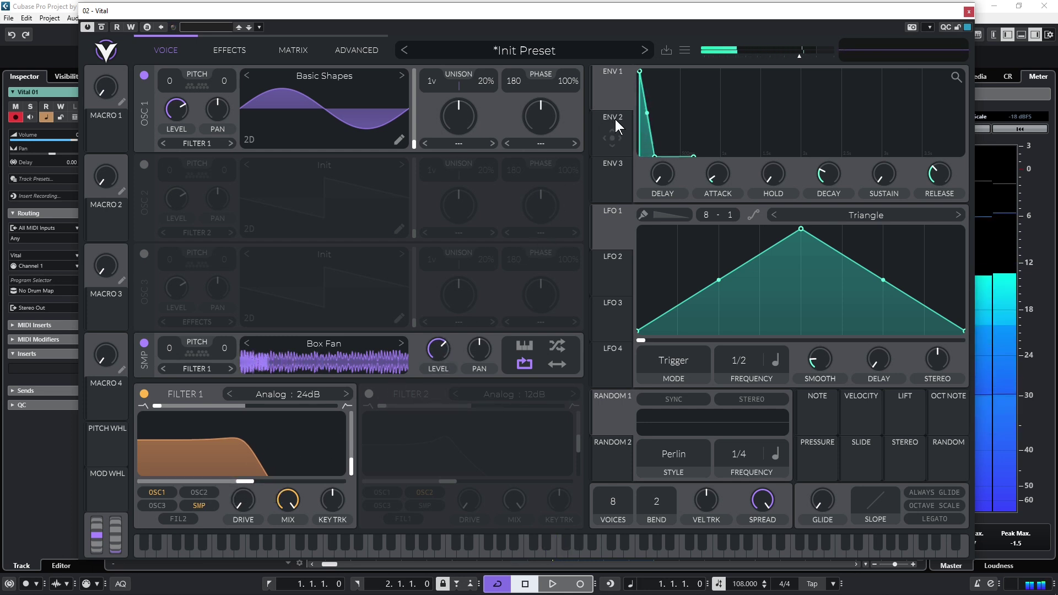
Shape envelope 2 into a short curved decay with zero sustain, assign it to Filter 1's cutoff and close the synth window.
{"action": "left_click_drag", "start_coordinate": [653, 144], "coordinate": [662, 204]}
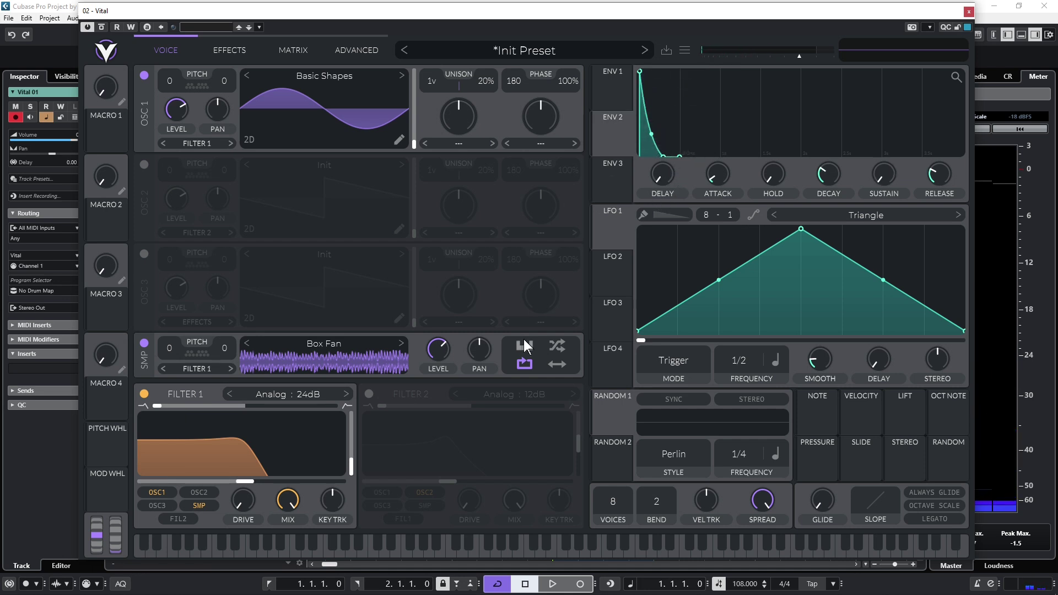
{"action": "left_click_drag", "start_coordinate": [613, 131], "coordinate": [221, 484]}
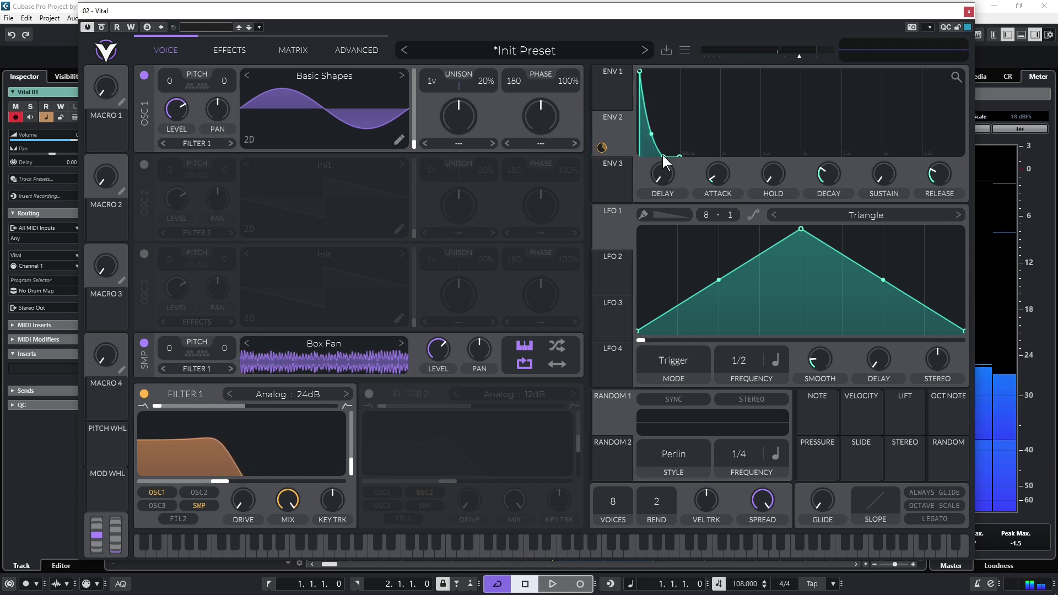
{"action": "left_click", "coordinate": [969, 12]}
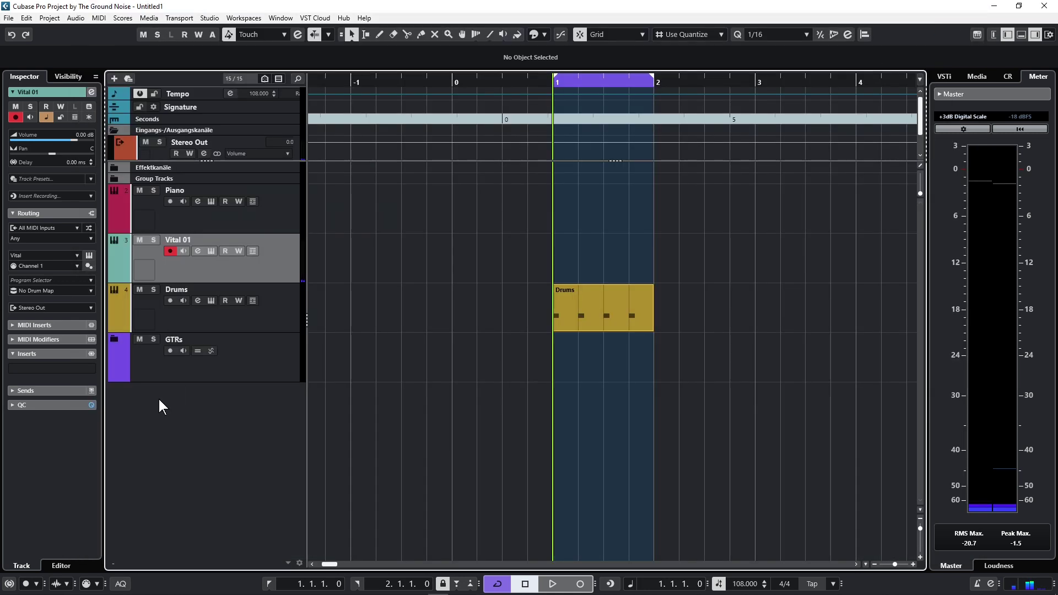
Extend the loop range to 2.2.1 and create a matching part on the Vital 01 track, opened for note editing.
{"action": "left_click_drag", "start_coordinate": [652, 80], "coordinate": [674, 82]}
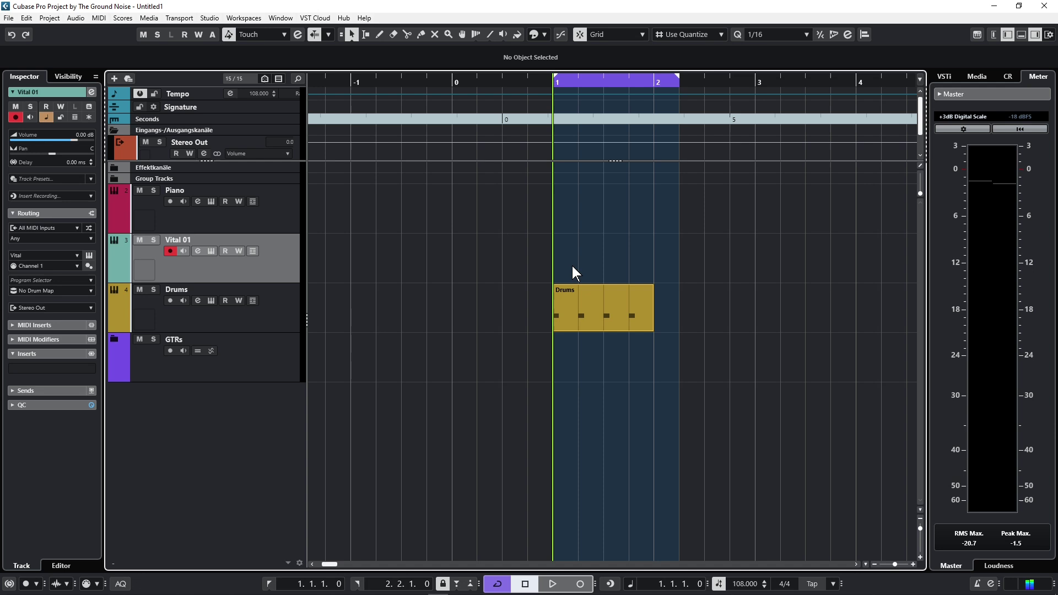
{"action": "double_click", "coordinate": [622, 259]}
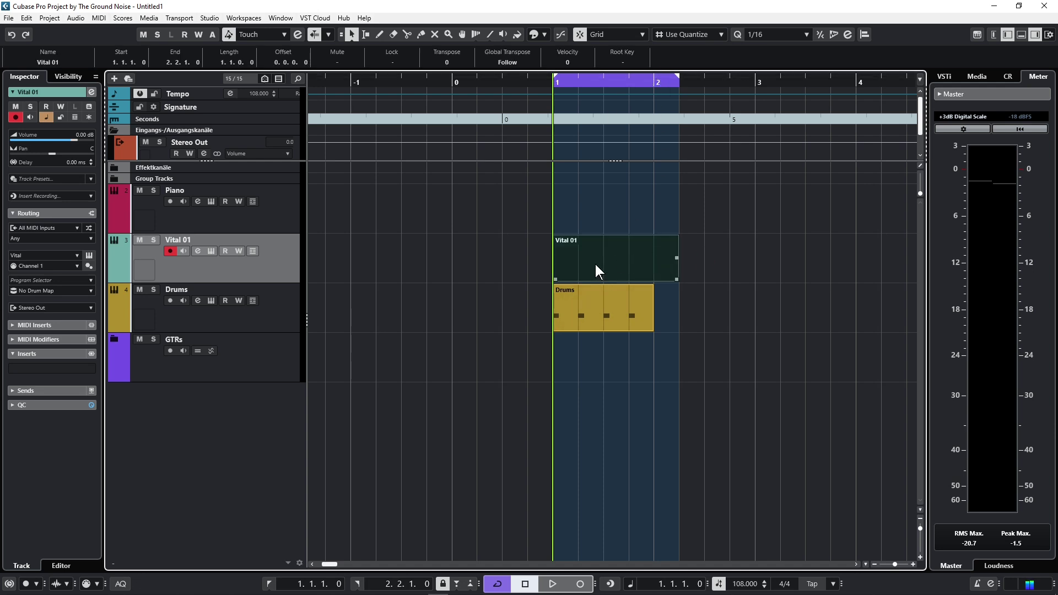
{"action": "double_click", "coordinate": [596, 266]}
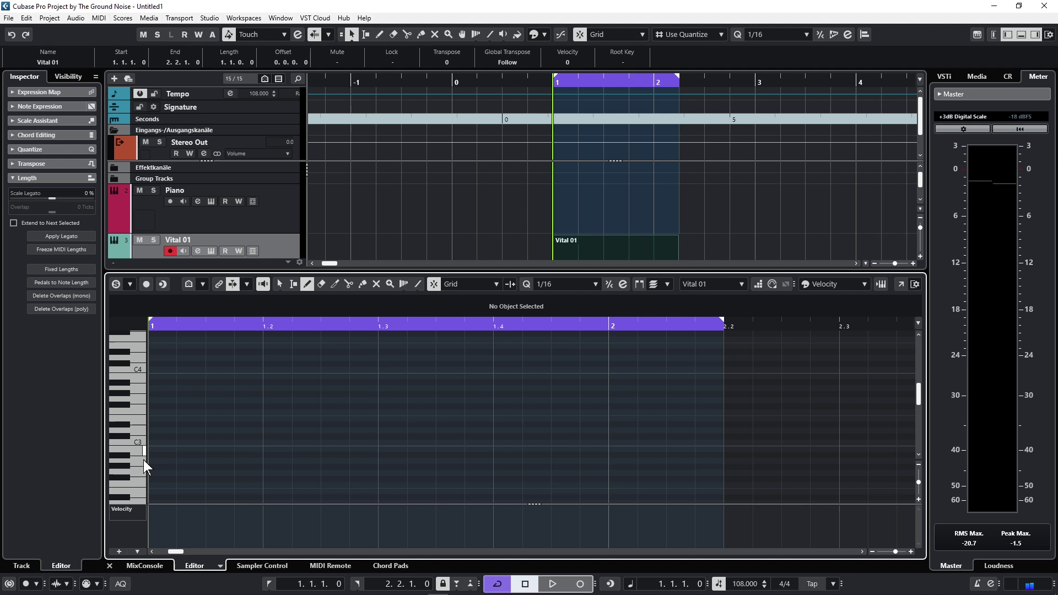
Draw eighth-note chords of B2, E3 and G3 at positions 1.1.1 and 1.2.3 in the Vital 01 part.
{"action": "left_click", "coordinate": [154, 419]}
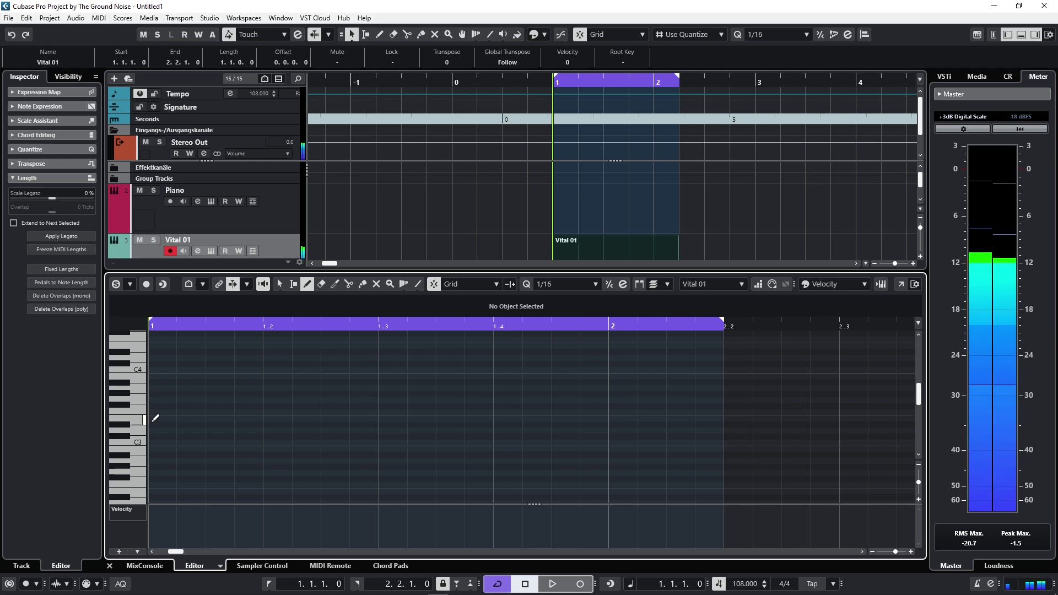
{"action": "left_click_drag", "start_coordinate": [175, 417], "coordinate": [218, 419]}
{"action": "mouse_move", "coordinate": [325, 419]}
{"action": "left_mouse_down"}
{"action": "mouse_move", "coordinate": [381, 416]}
{"action": "mouse_move", "coordinate": [375, 401]}
{"action": "left_mouse_up"}
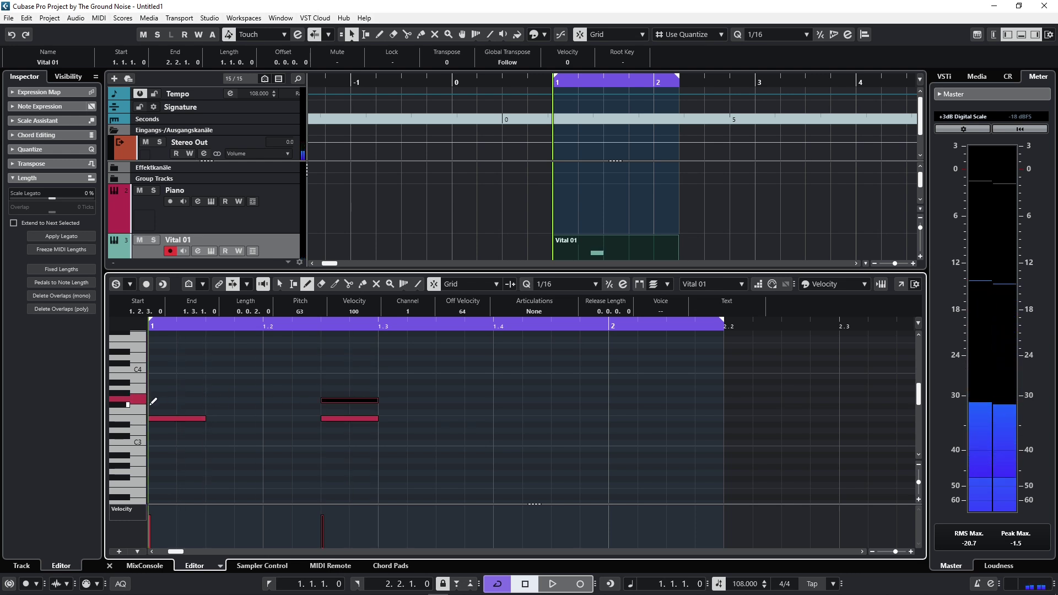
{"action": "left_click_drag", "start_coordinate": [157, 401], "coordinate": [205, 401]}
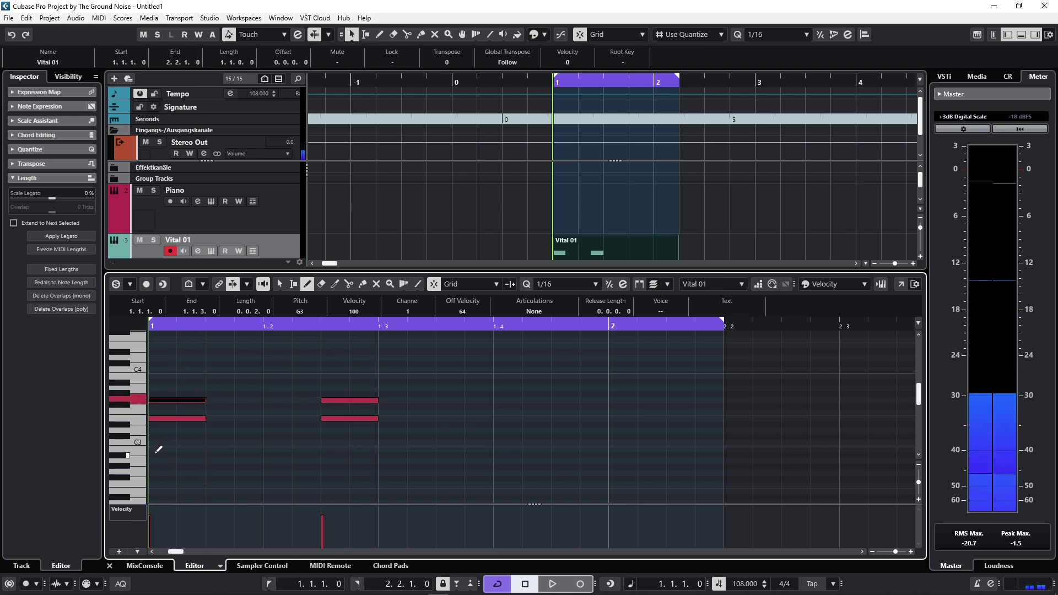
{"action": "left_click_drag", "start_coordinate": [157, 448], "coordinate": [205, 449]}
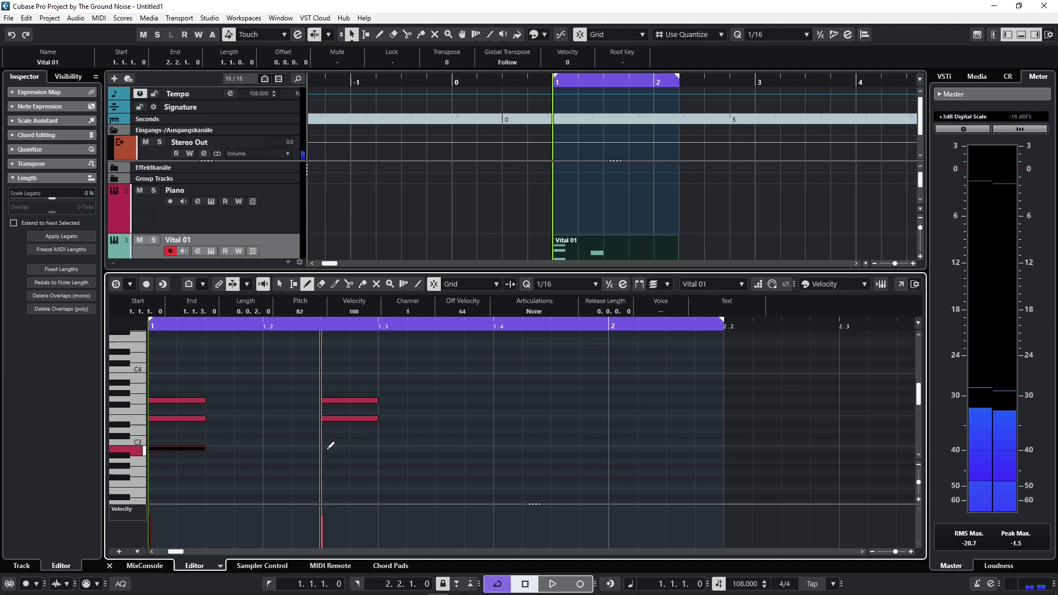
{"action": "left_click_drag", "start_coordinate": [330, 448], "coordinate": [378, 449]}
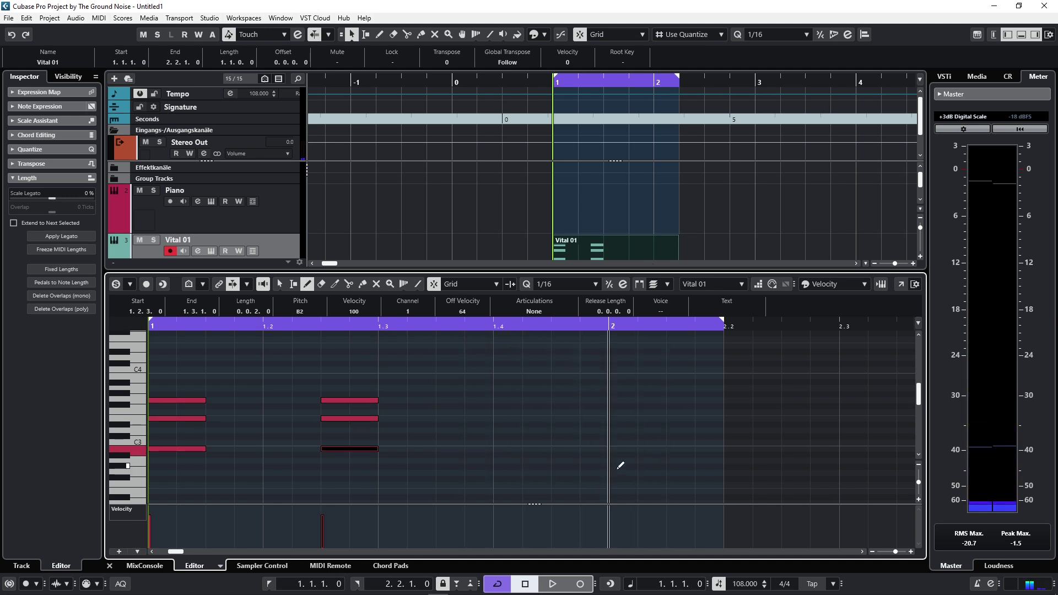
Draw eighth-note chords of B2, D3 and F#3 at positions 1.4.1 and 2.1.1 in the Vital 01 part and close the note editor.
{"action": "left_click_drag", "start_coordinate": [499, 448], "coordinate": [539, 447]}
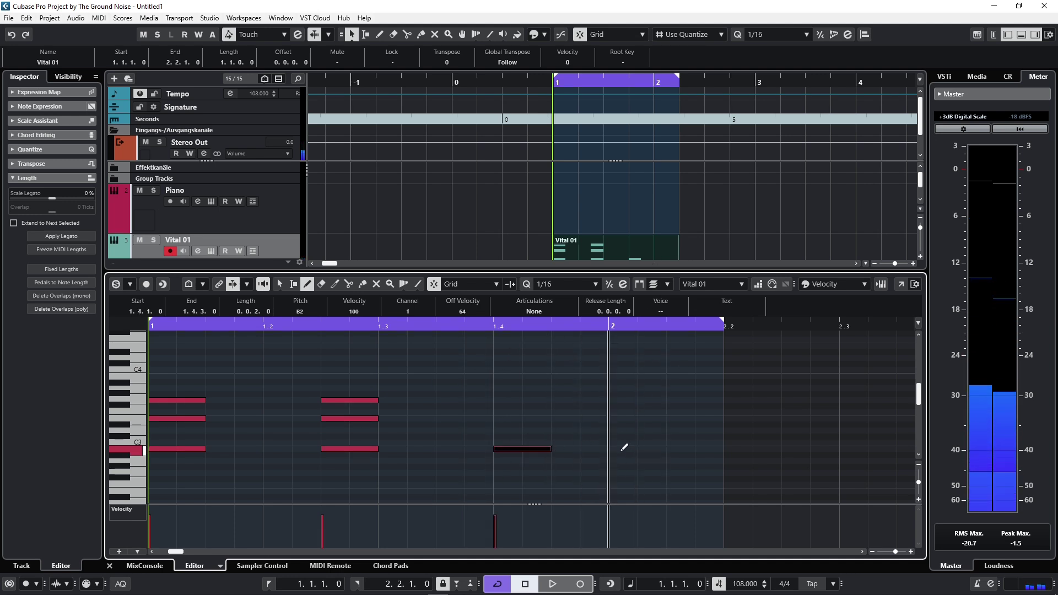
{"action": "left_click_drag", "start_coordinate": [620, 447], "coordinate": [643, 449]}
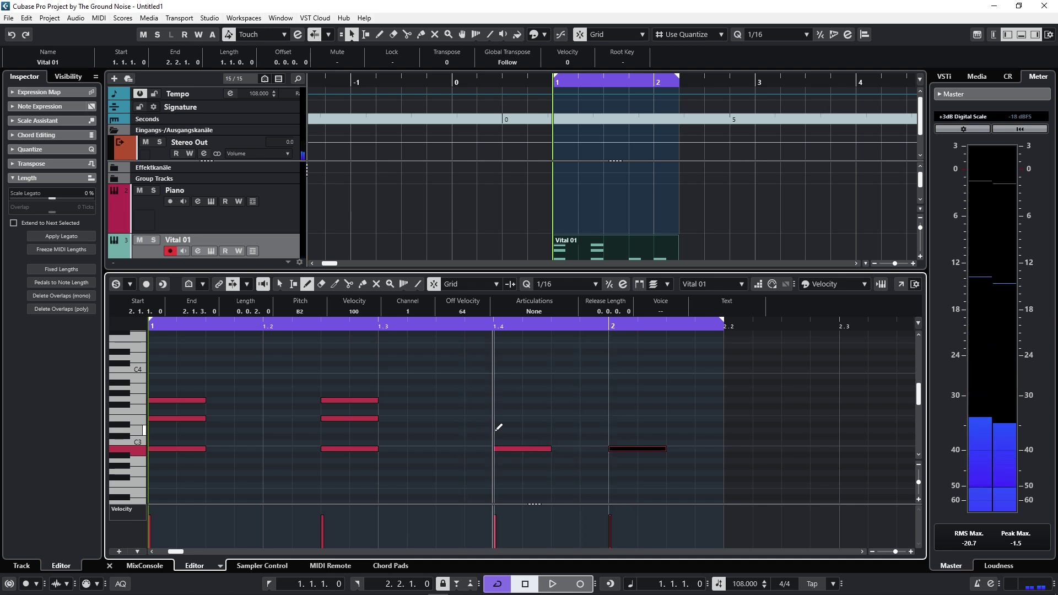
{"action": "left_click_drag", "start_coordinate": [498, 430], "coordinate": [543, 430]}
{"action": "left_click_drag", "start_coordinate": [620, 429], "coordinate": [634, 428]}
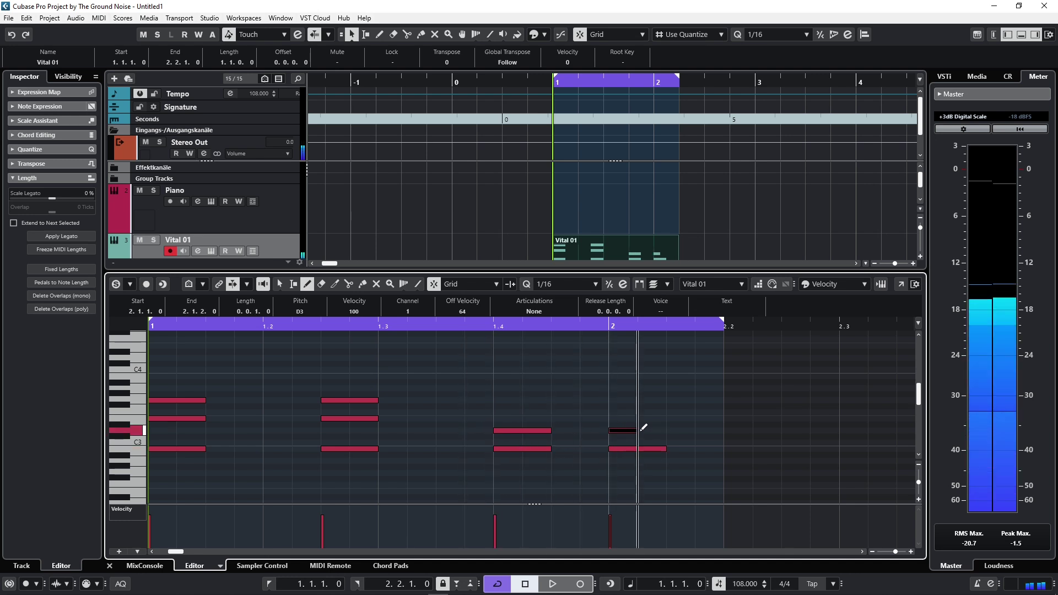
{"action": "left_click_drag", "start_coordinate": [499, 406], "coordinate": [543, 406]}
{"action": "left_click_drag", "start_coordinate": [618, 408], "coordinate": [661, 405]}
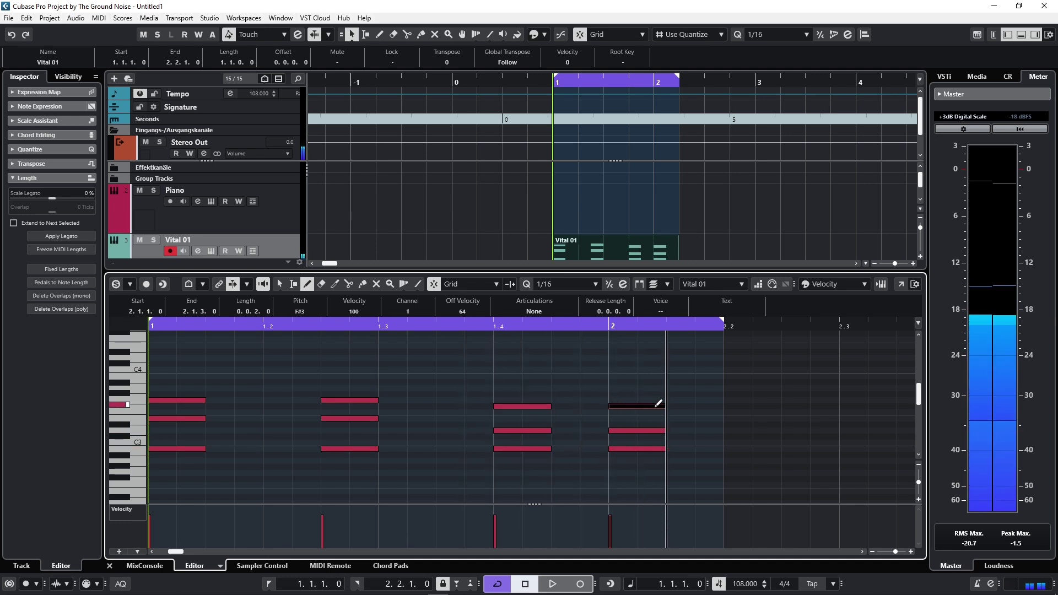
{"action": "key", "text": "ctrl+e"}
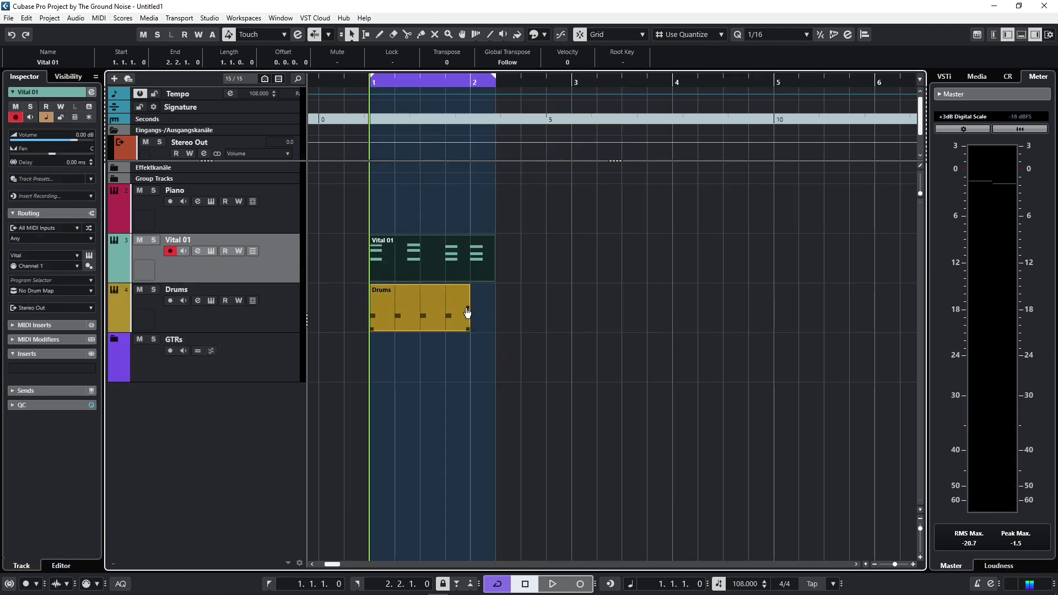
Repeat the Drums part four more times and the Vital 01 part three more times so both tracks fill up to bar 6.
{"action": "left_click_drag", "start_coordinate": [467, 313], "coordinate": [775, 322]}
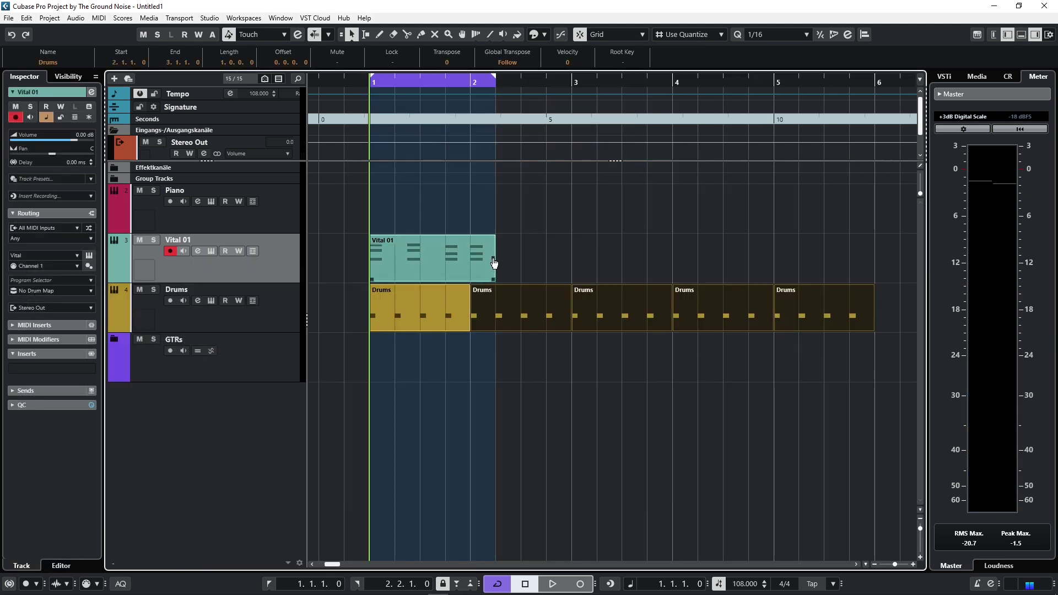
{"action": "left_click_drag", "start_coordinate": [495, 263], "coordinate": [786, 245]}
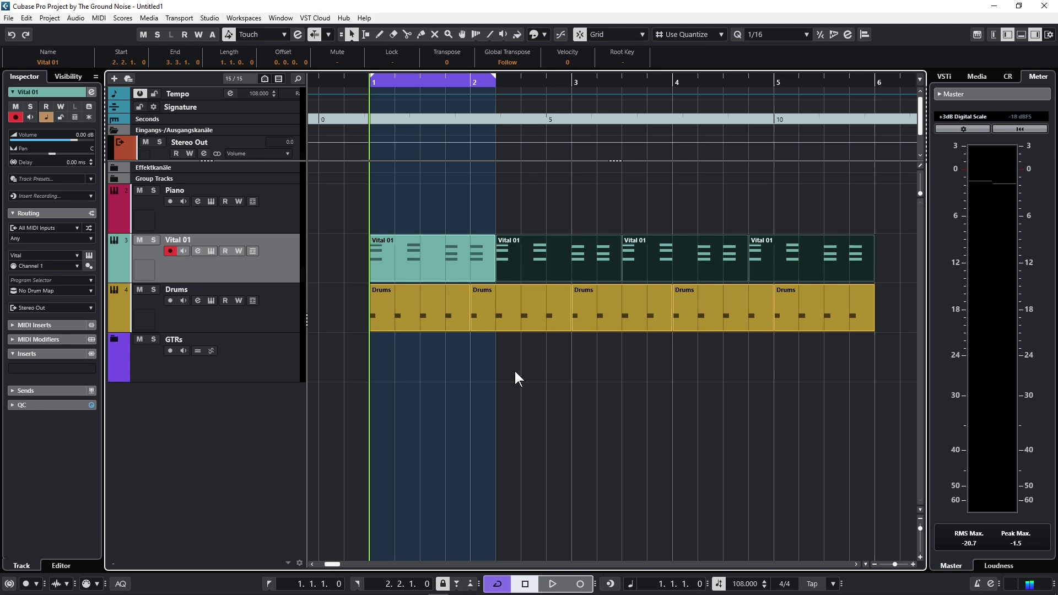
{"action": "mouse_move", "coordinate": [863, 328]}
Play back the repeated Drums and Vital 01 parts with the loop off, and again with the loop switched back on.
{"action": "key", "text": "KP_Divide"}
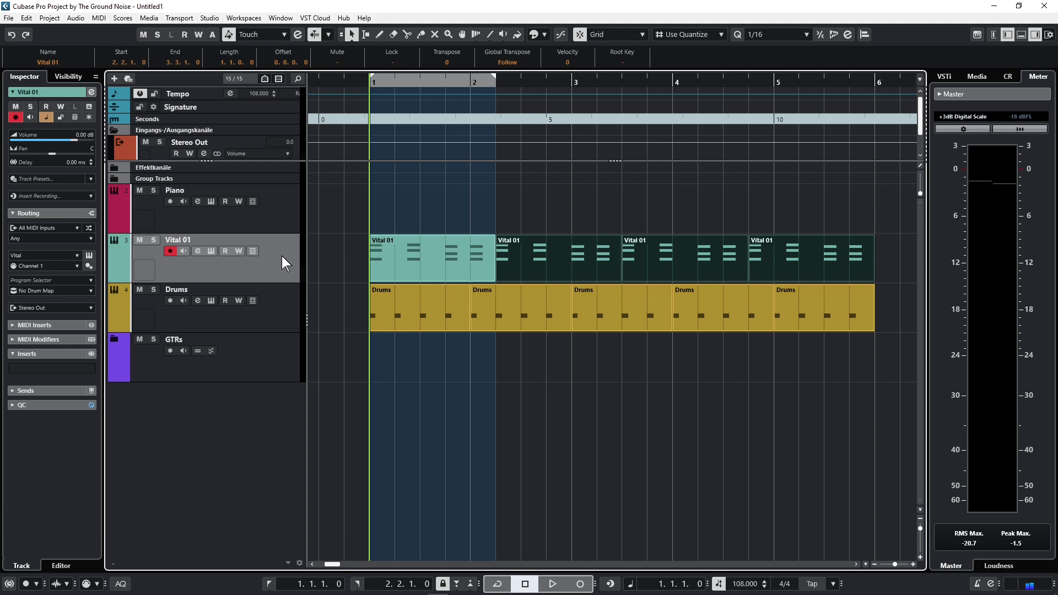
{"action": "key", "text": "space"}
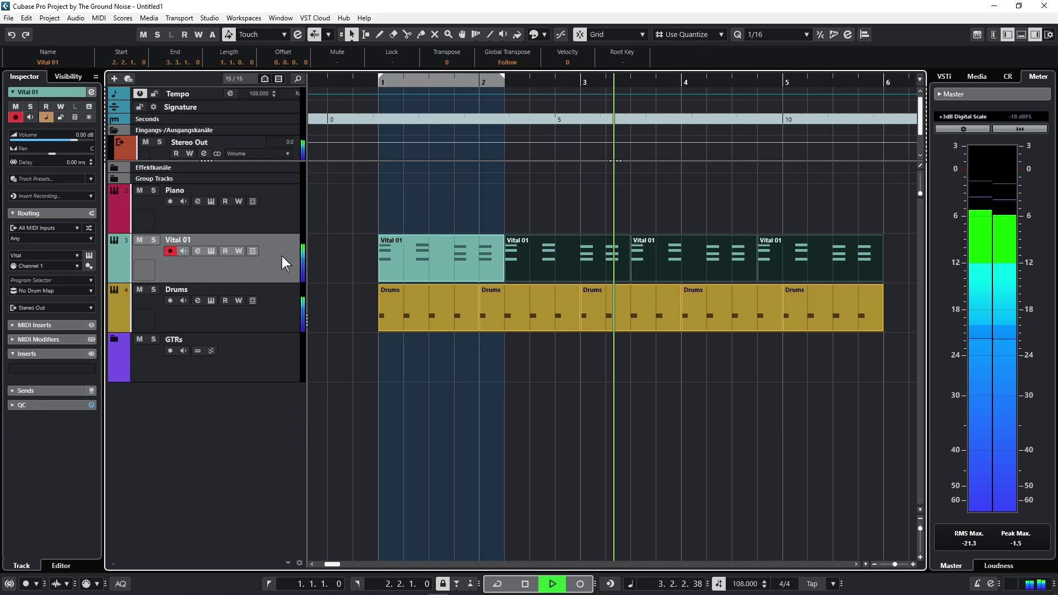
{"action": "key", "text": "space"}
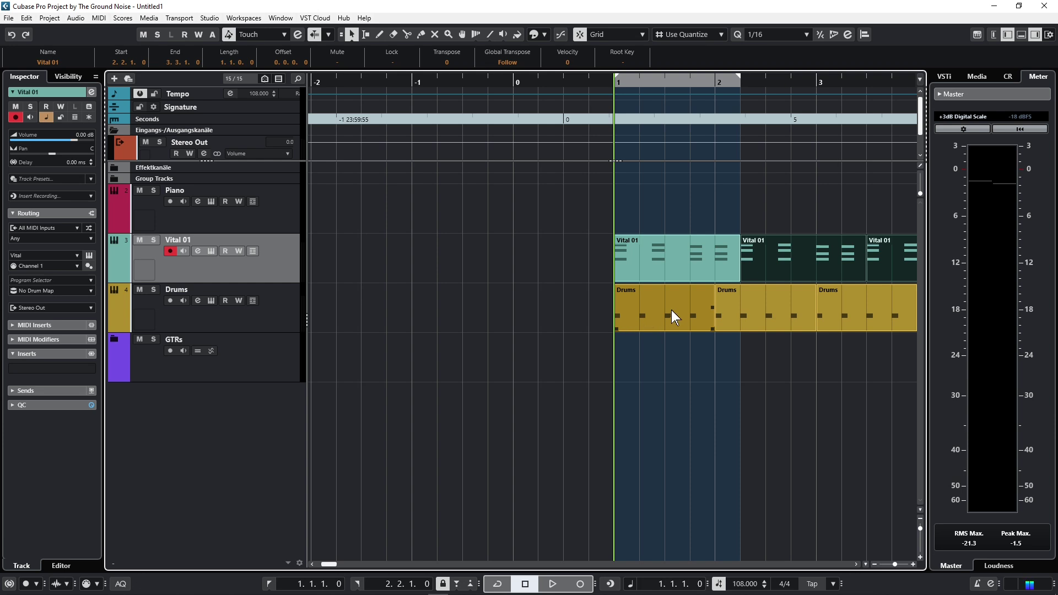
{"action": "key", "text": "space"}
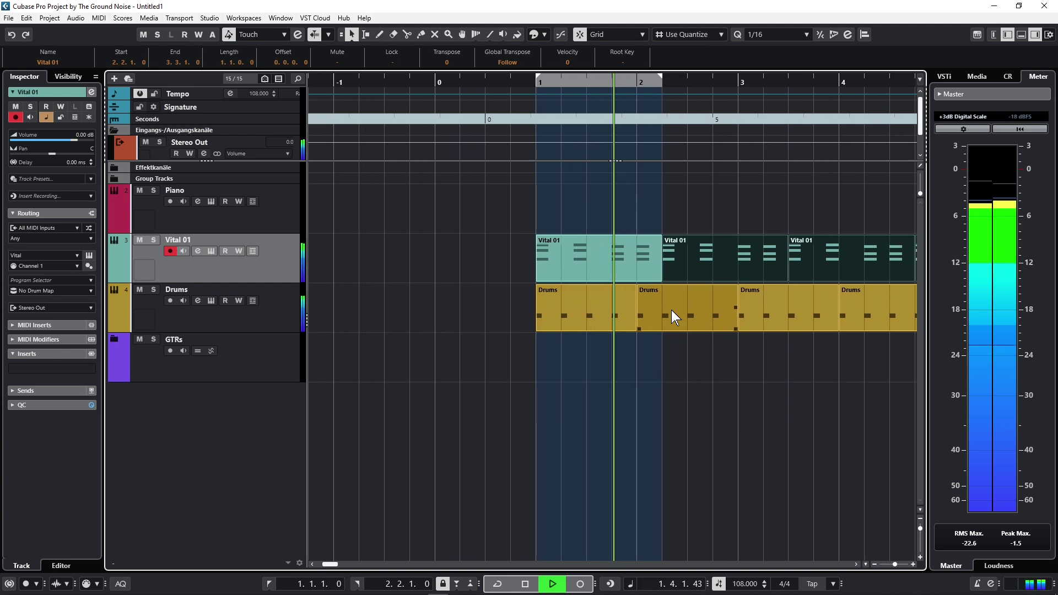
{"action": "key", "text": "KP_Divide"}
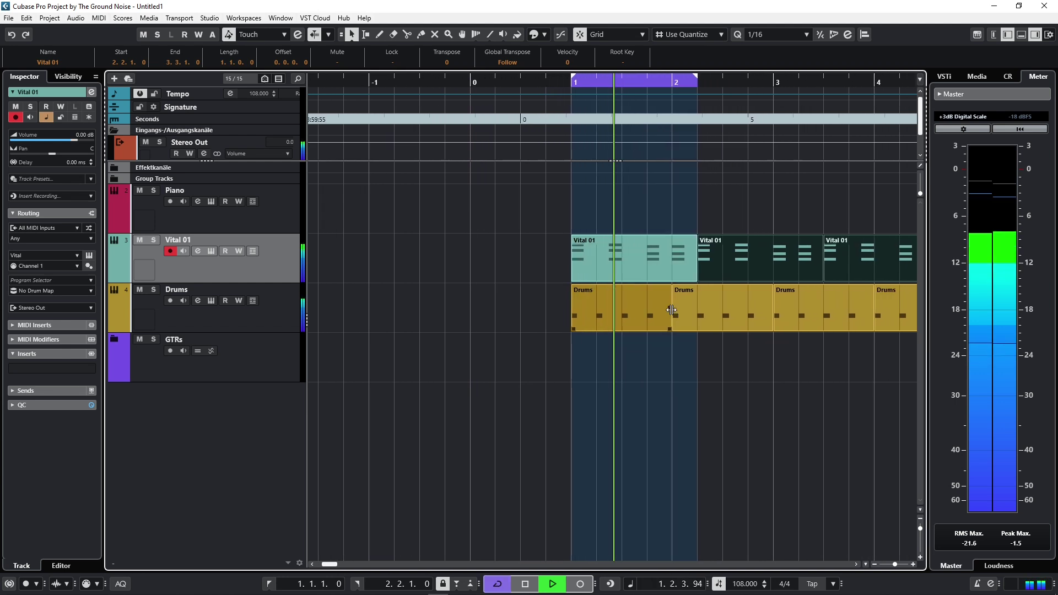
{"action": "key", "text": "space"}
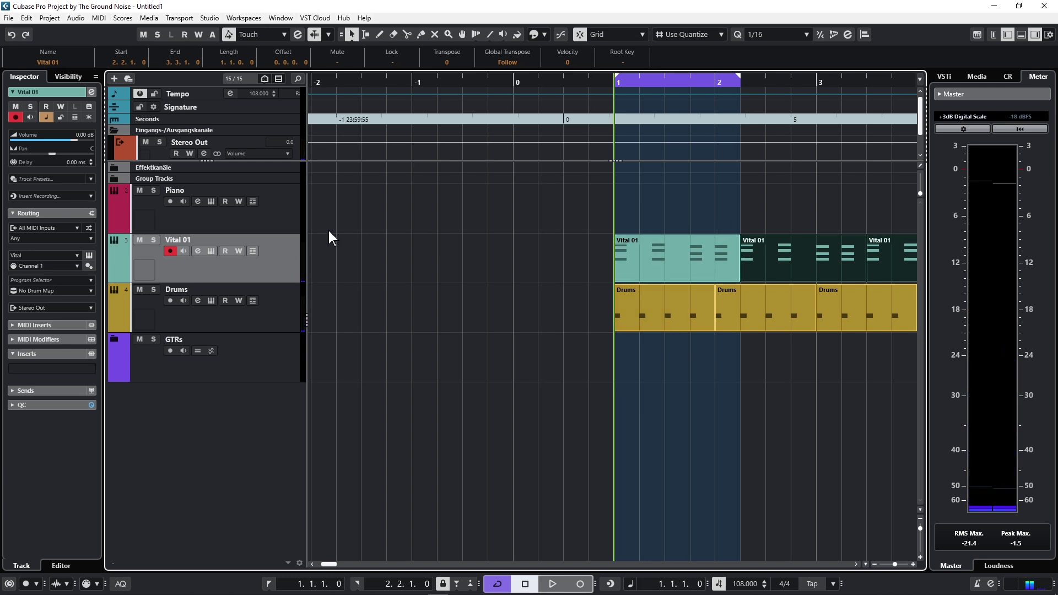
Create a part over the loop range on the Piano track, select that track and open the part for note editing.
{"action": "double_click", "coordinate": [641, 207]}
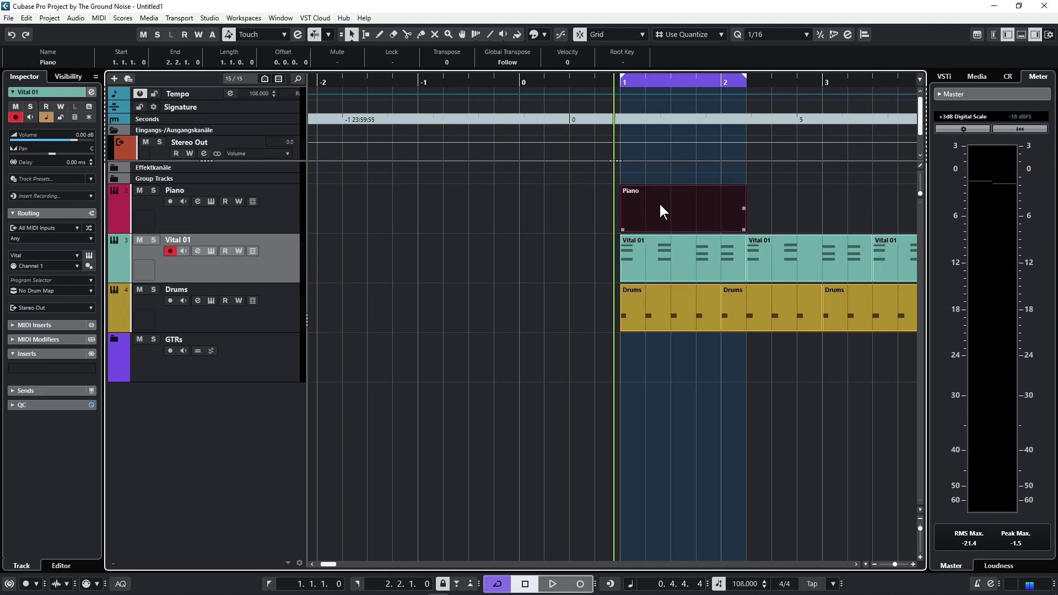
{"action": "left_click", "coordinate": [287, 220]}
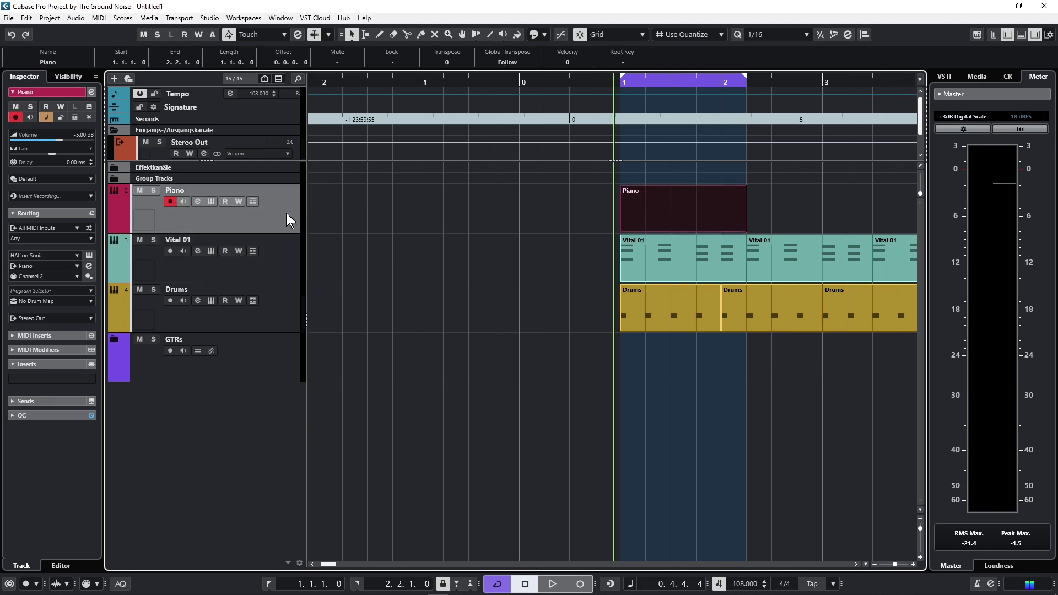
{"action": "double_click", "coordinate": [634, 213]}
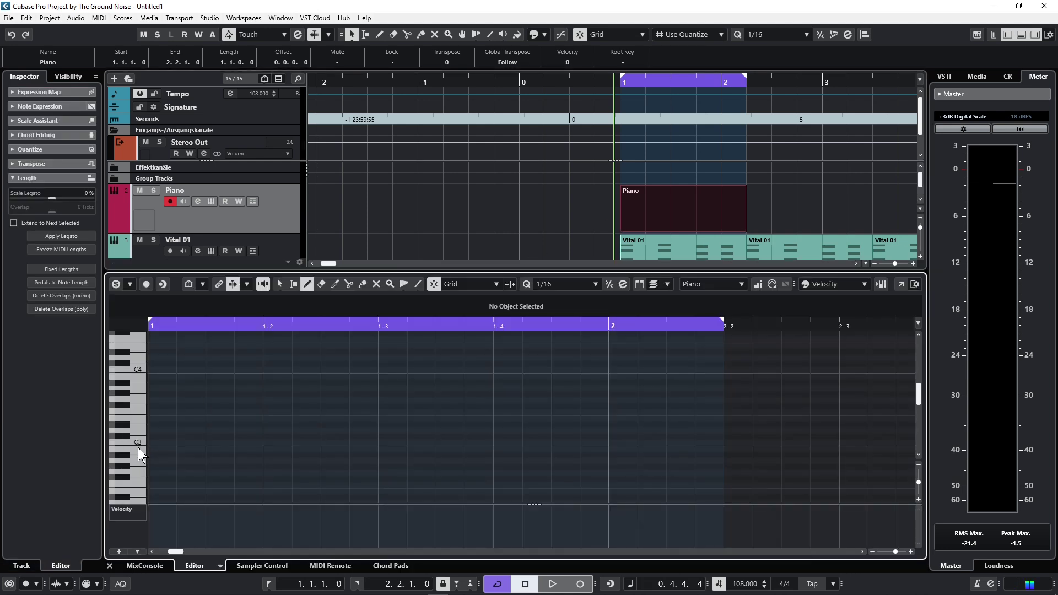
Audition low keys and draw eighth-note bass notes in the Piano part: E0 at 1.1.1 and 1.2.3, B0 at 1.4.1 and 2.1.1.
{"action": "scroll", "coordinate": [138, 448], "scroll_direction": "down", "scroll_amount": 3}
{"action": "scroll", "coordinate": [134, 475], "scroll_direction": "down", "scroll_amount": 2}
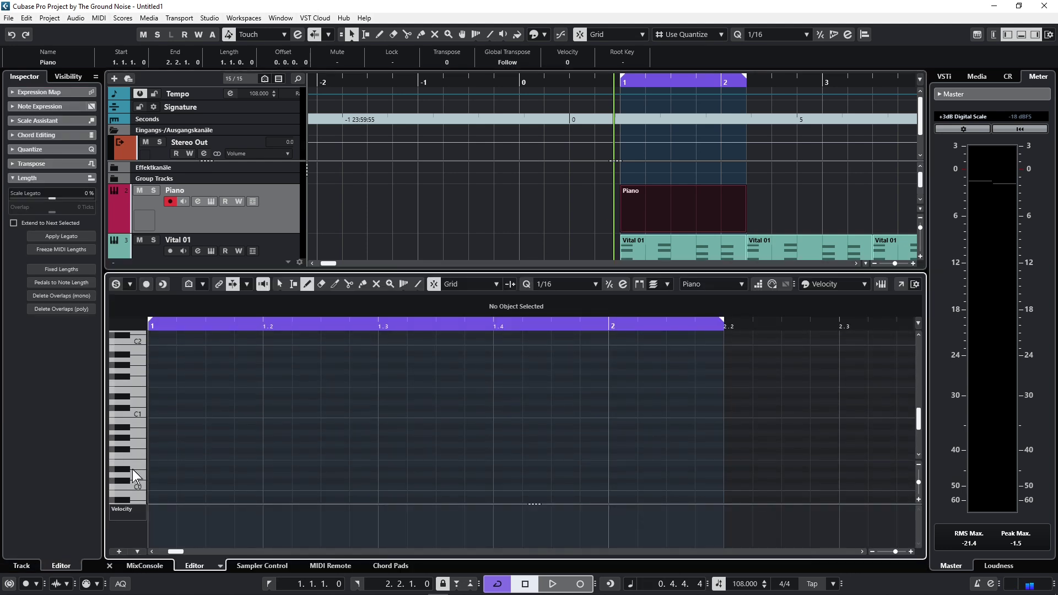
{"action": "left_click", "coordinate": [142, 396]}
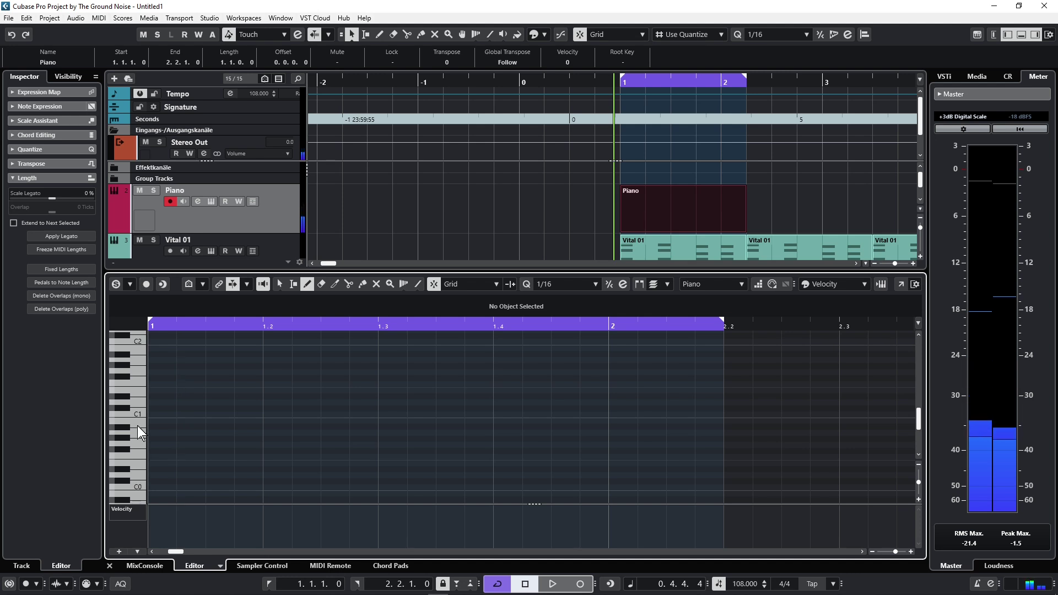
{"action": "left_click", "coordinate": [136, 466]}
{"action": "left_click", "coordinate": [136, 465]}
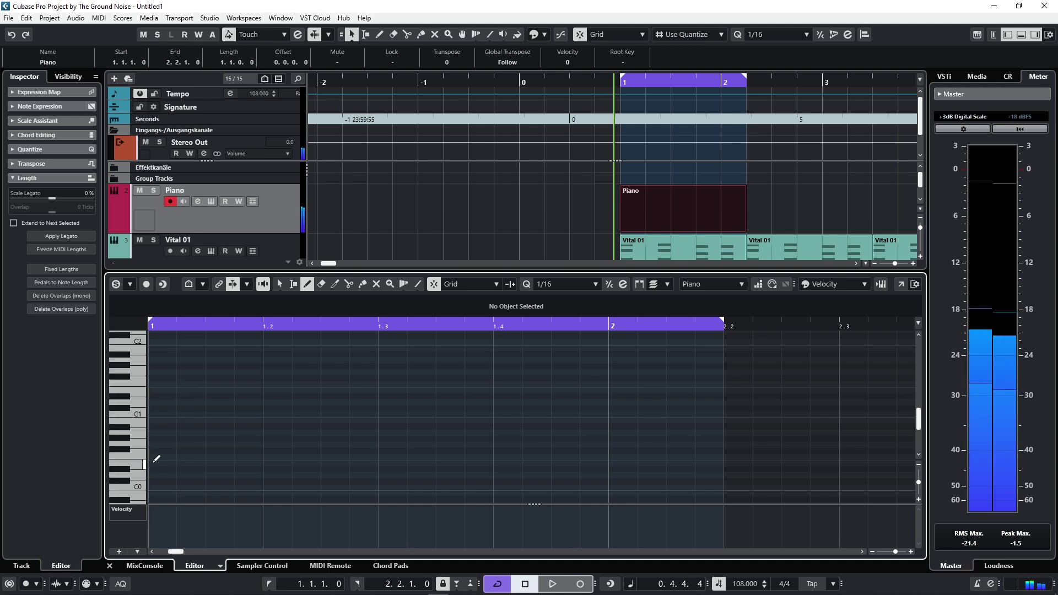
{"action": "right_click", "coordinate": [166, 461]}
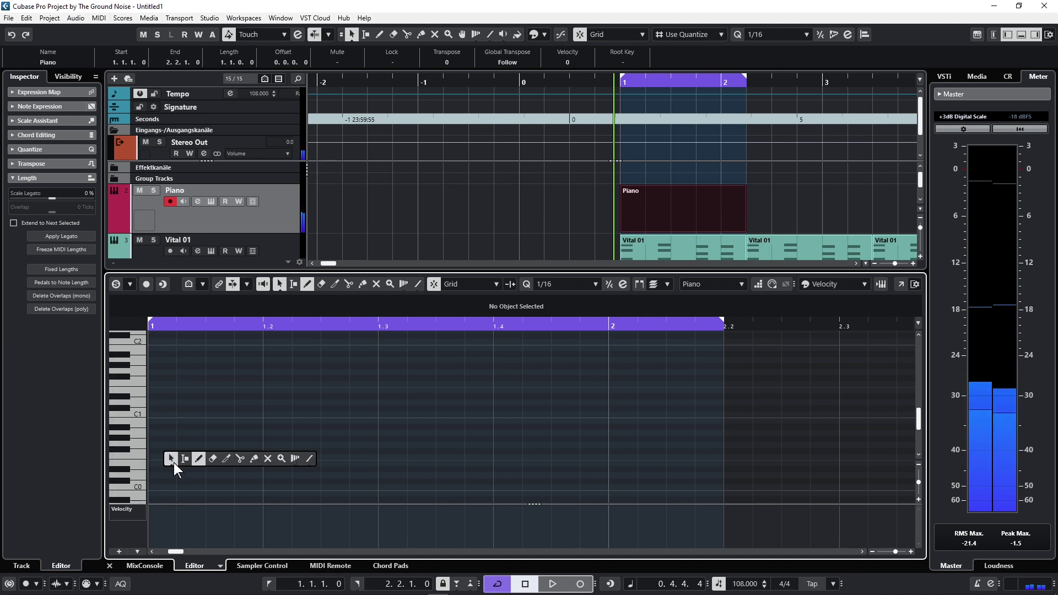
{"action": "left_click", "coordinate": [194, 462]}
{"action": "left_click_drag", "start_coordinate": [161, 463], "coordinate": [204, 463]}
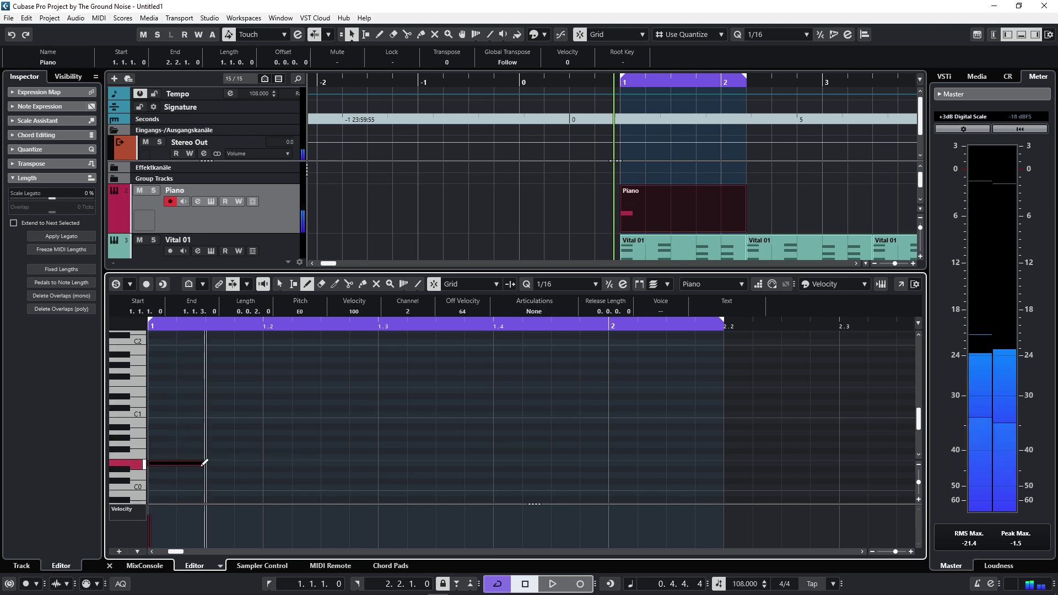
{"action": "left_click_drag", "start_coordinate": [325, 463], "coordinate": [379, 463]}
{"action": "left_click_drag", "start_coordinate": [496, 420], "coordinate": [667, 421]}
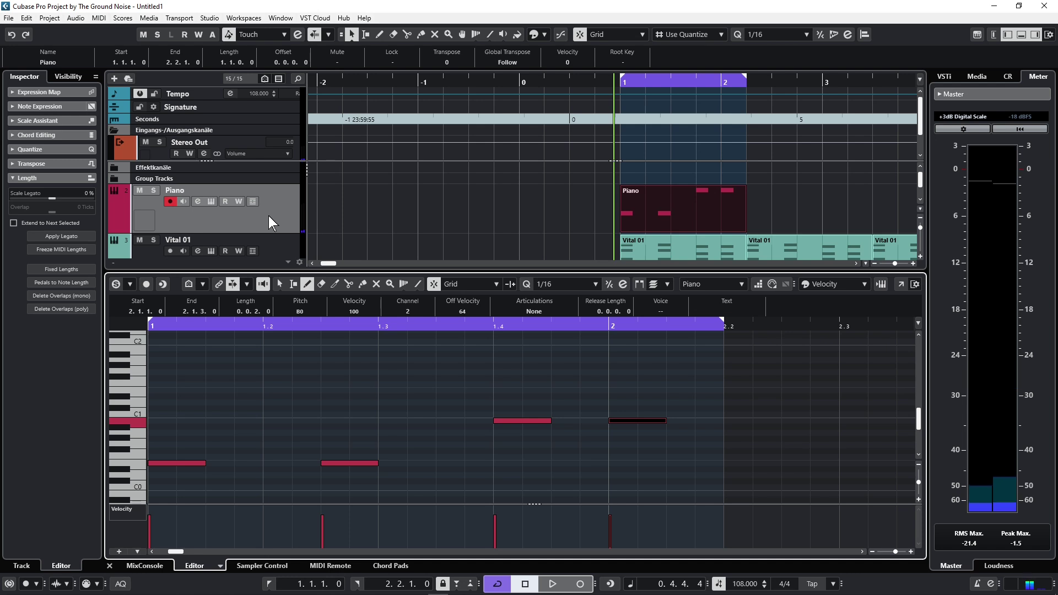
During playback, set the Piano instrument's filter cutoff to -39, resonance to 12 and amplifier release to 47, and close its window.
{"action": "left_click", "coordinate": [210, 201]}
{"action": "key", "text": "space"}
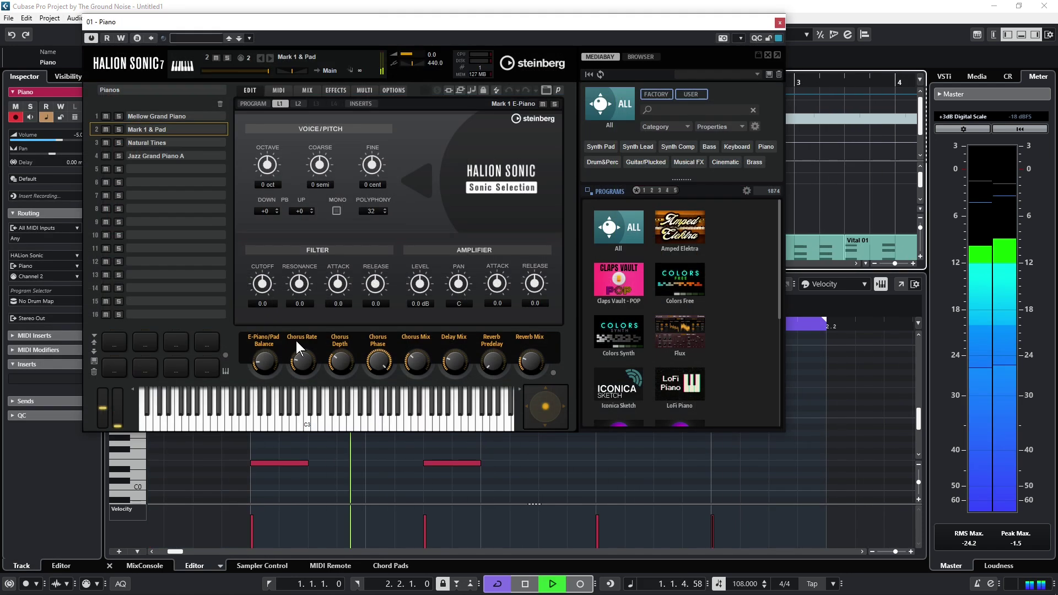
{"action": "mouse_move", "coordinate": [262, 283]}
{"action": "left_mouse_down"}
{"action": "mouse_move", "coordinate": [262, 301]}
{"action": "mouse_move", "coordinate": [303, 287]}
{"action": "mouse_move", "coordinate": [261, 296]}
{"action": "left_mouse_up"}
{"action": "left_click_drag", "start_coordinate": [527, 280], "coordinate": [537, 266]}
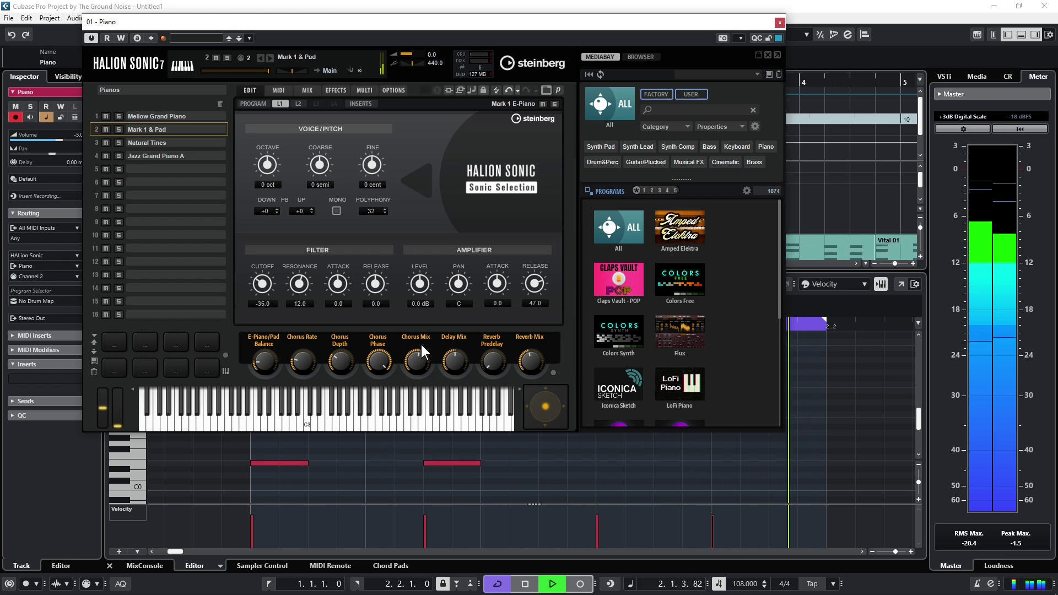
{"action": "left_click_drag", "start_coordinate": [264, 292], "coordinate": [266, 294]}
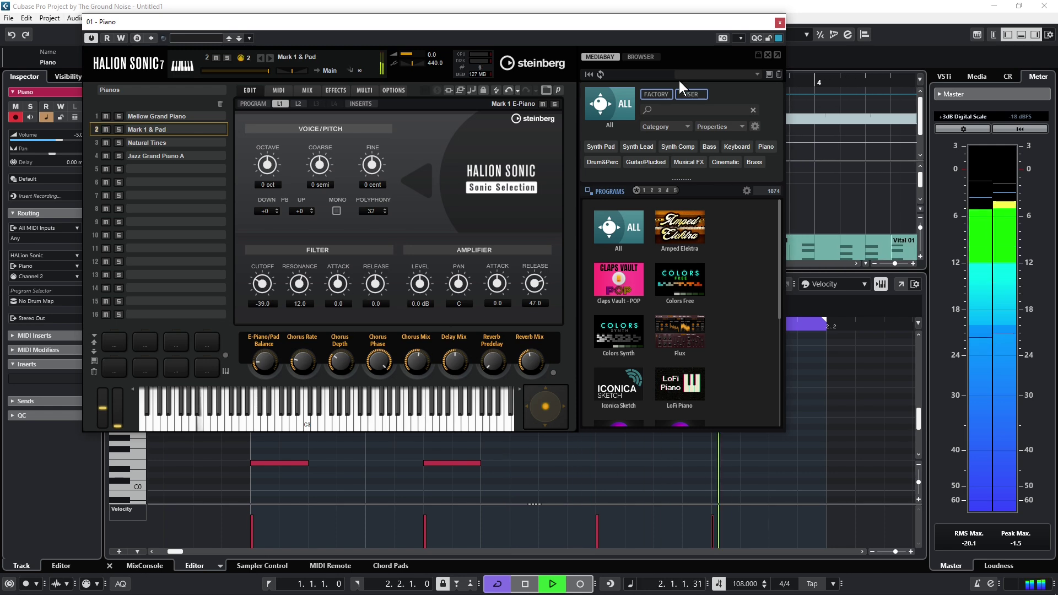
{"action": "left_click", "coordinate": [780, 23]}
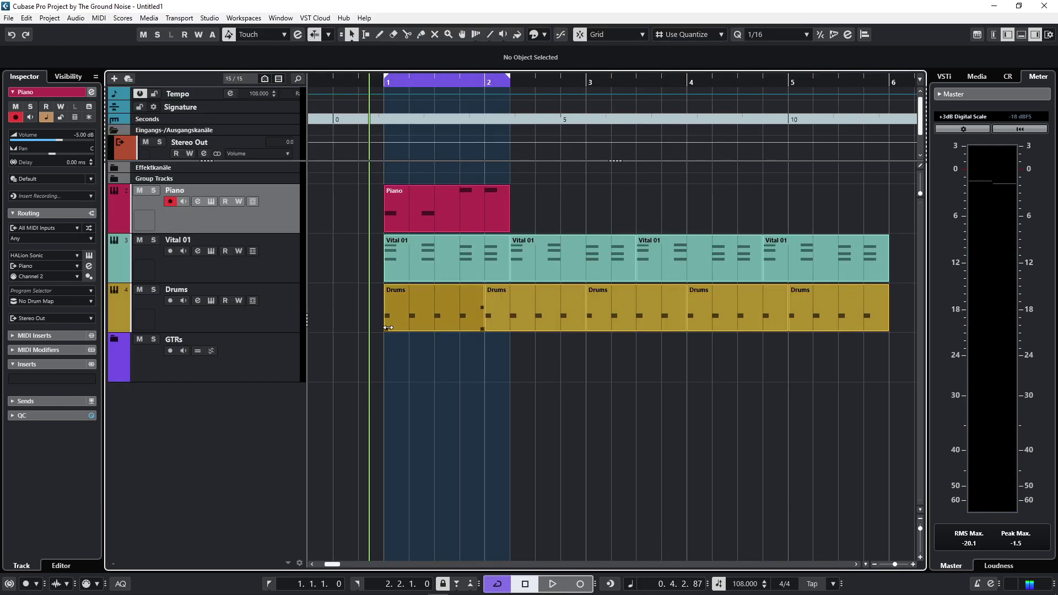
Delete the four repeated Drums parts, keeping only the one in bar 1.
{"action": "left_click", "coordinate": [554, 297]}
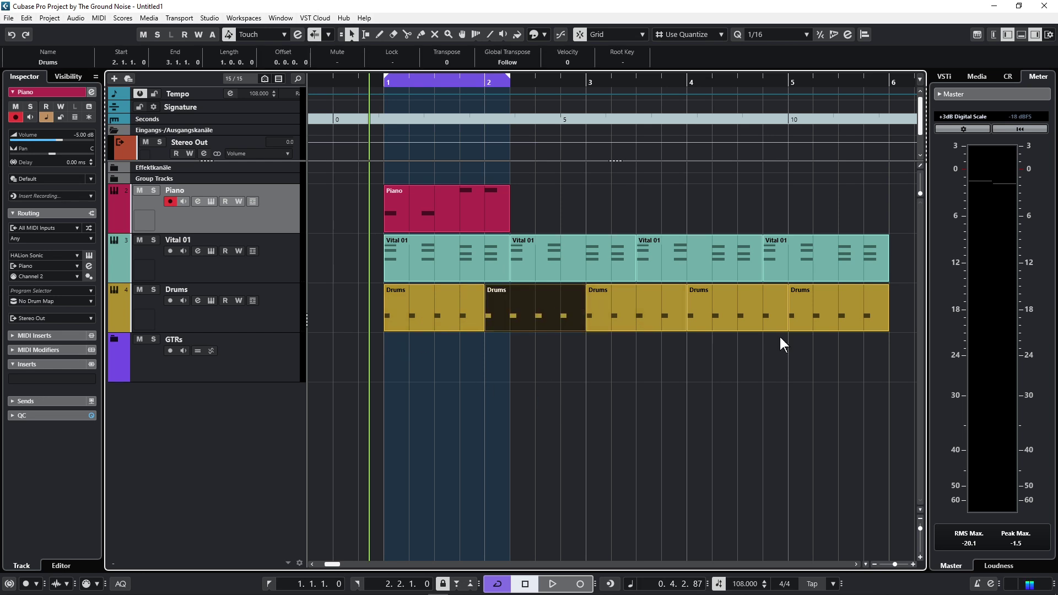
{"action": "left_click", "coordinate": [838, 305], "text": "shift"}
{"action": "left_click", "coordinate": [765, 329], "text": "shift"}
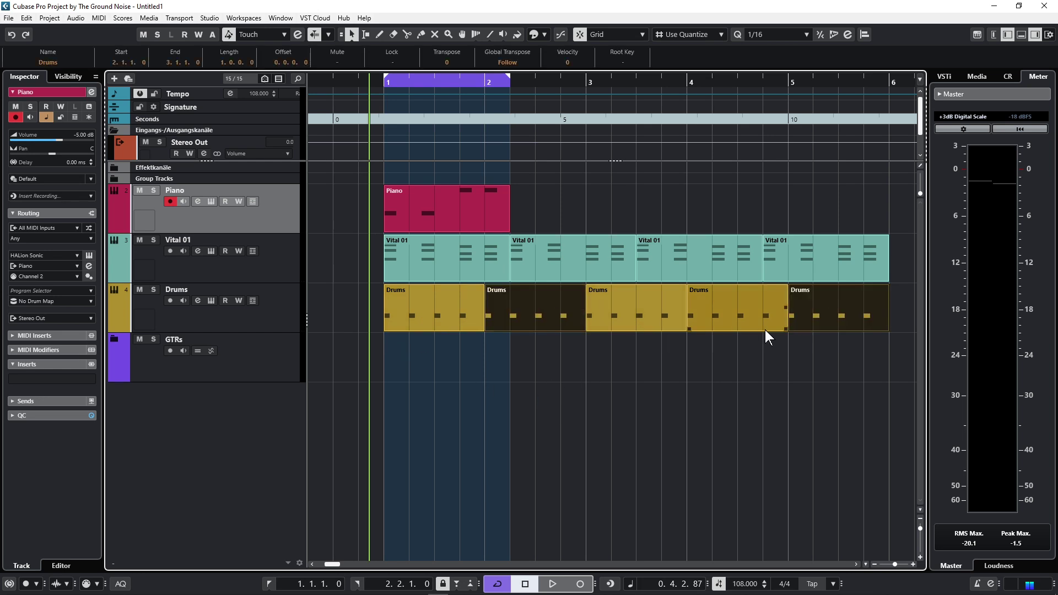
{"action": "left_click", "coordinate": [683, 325], "text": "shift"}
{"action": "key", "text": "Delete"}
Shorten the loop range to 2.1.1 and add a sixteenth D#1 note at 1.4.4 with velocity 76 to the Drums part.
{"action": "double_click", "coordinate": [434, 314]}
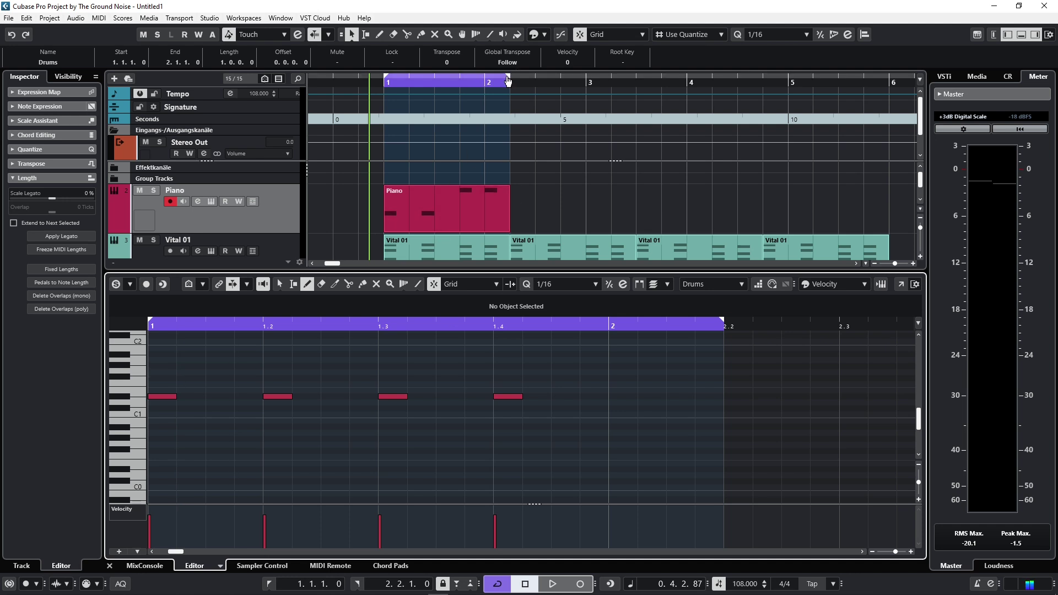
{"action": "left_click_drag", "start_coordinate": [507, 82], "coordinate": [487, 80]}
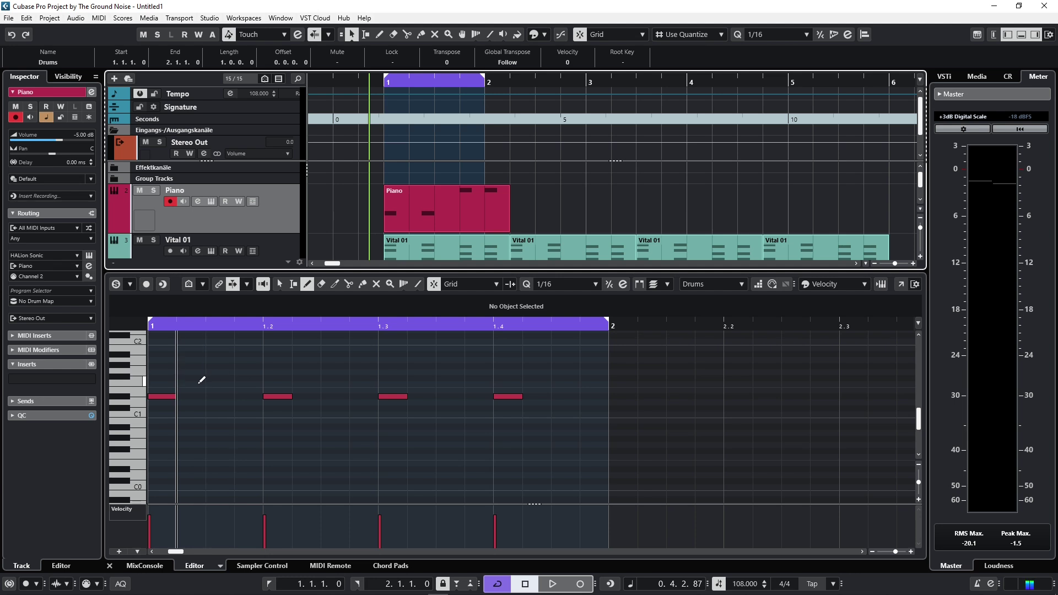
{"action": "left_click", "coordinate": [589, 396]}
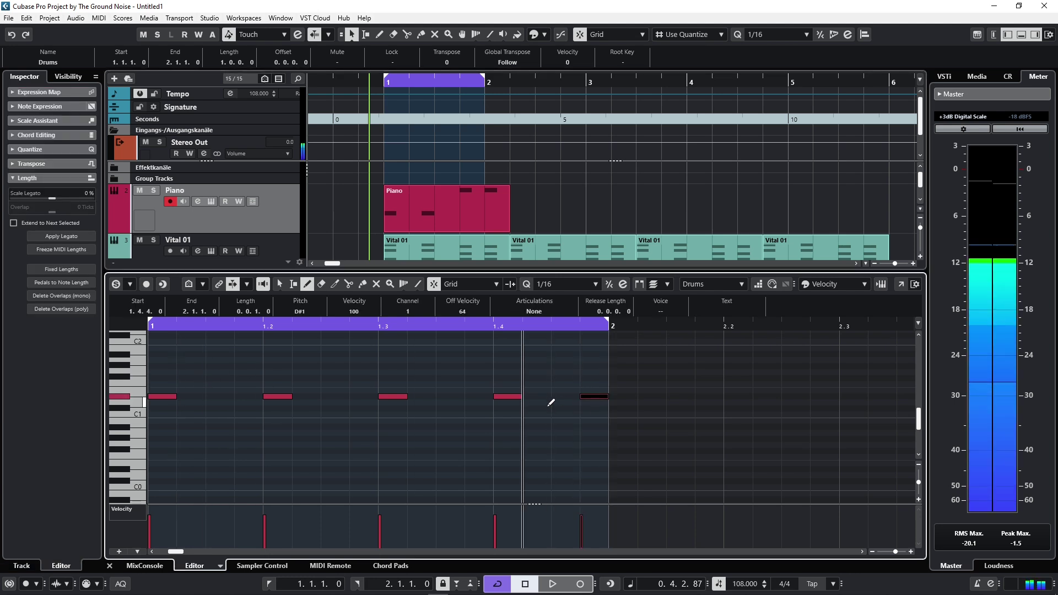
{"action": "left_click_drag", "start_coordinate": [585, 524], "coordinate": [586, 522]}
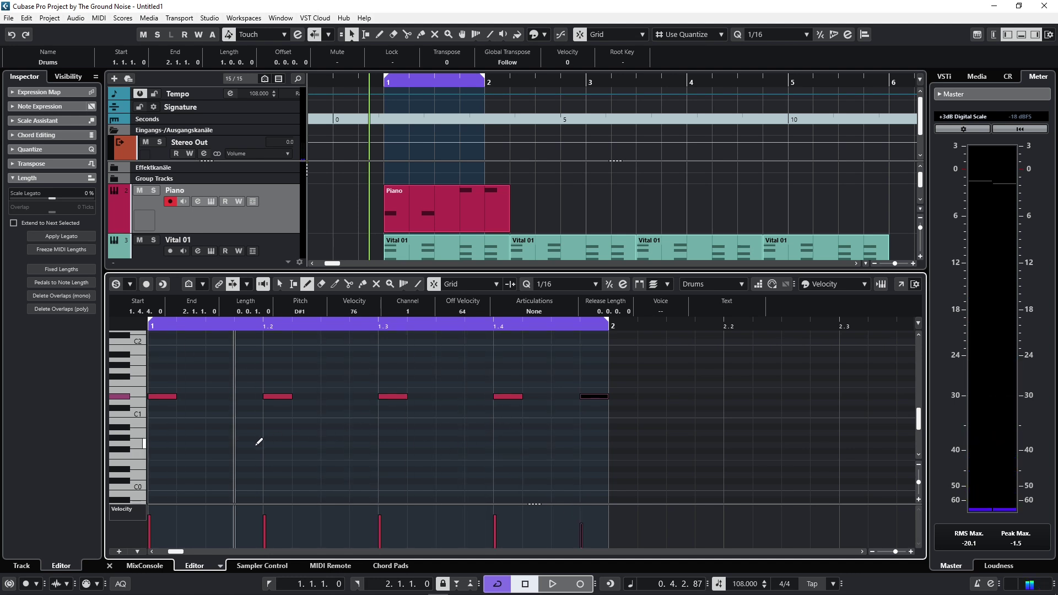
{"action": "left_click", "coordinate": [1023, 34]}
{"action": "left_click", "coordinate": [1023, 34]}
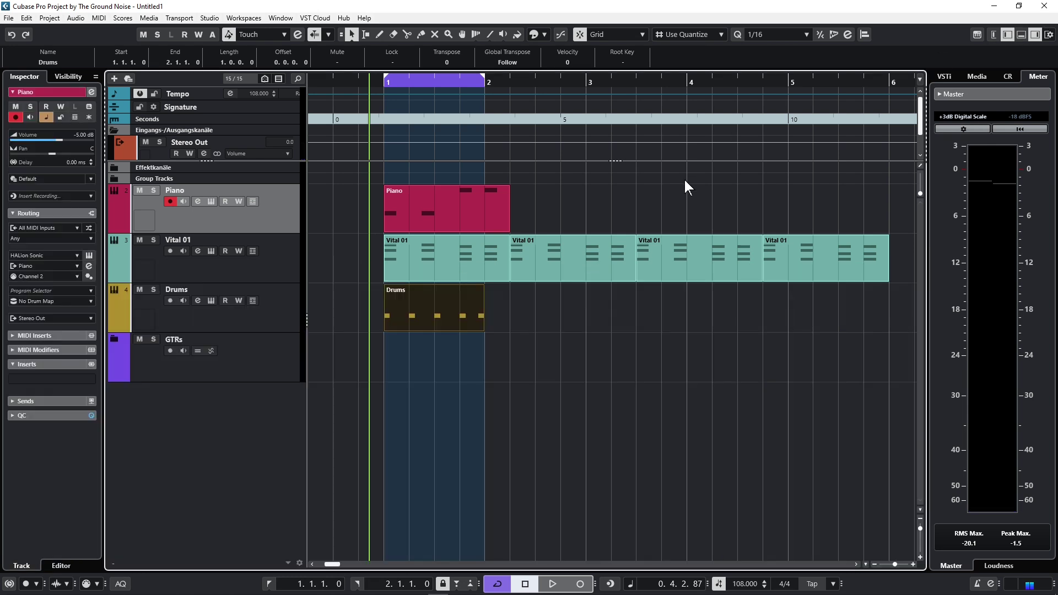
Select the Drums track and show its lanes.
{"action": "left_click", "coordinate": [281, 330]}
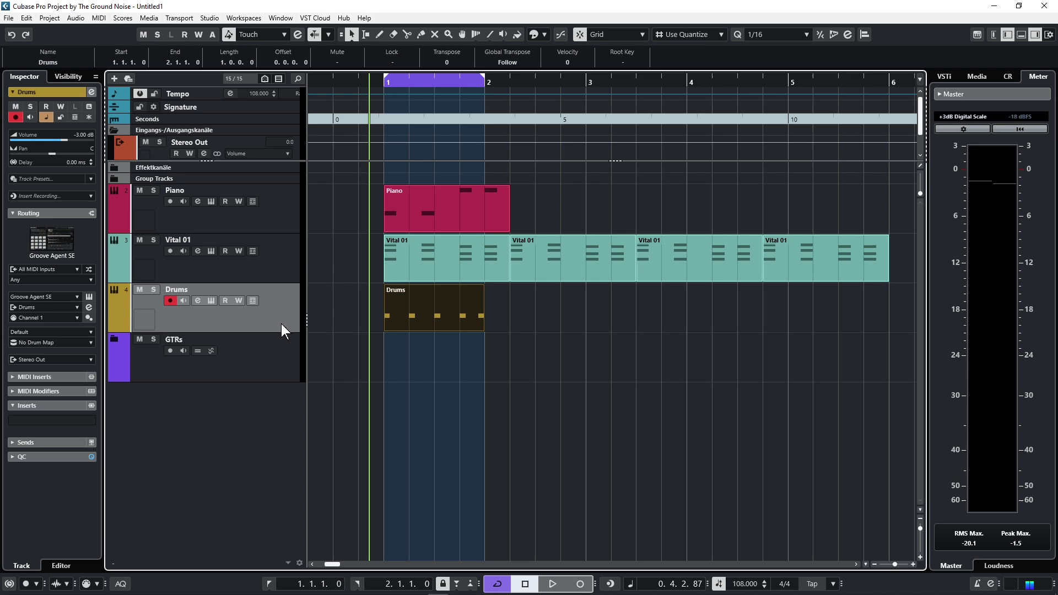
{"action": "left_click", "coordinate": [254, 300]}
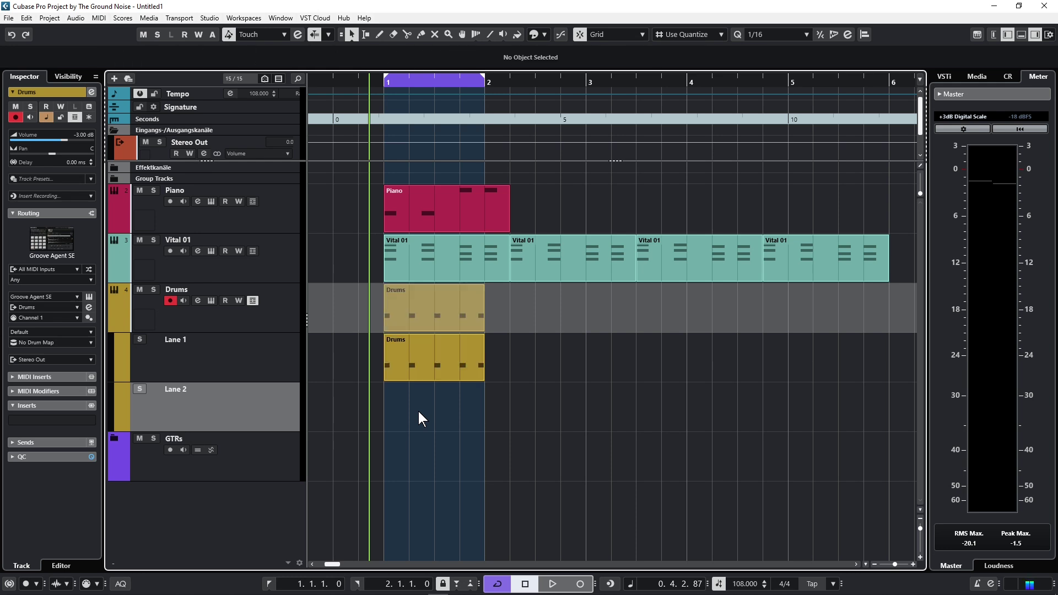
Create a one-bar part on Lane 2 and add sixteenth F#1 notes at beats 2 and 4 with velocity 100.
{"action": "double_click", "coordinate": [418, 409]}
{"action": "double_click", "coordinate": [418, 410]}
{"action": "left_click", "coordinate": [122, 411]}
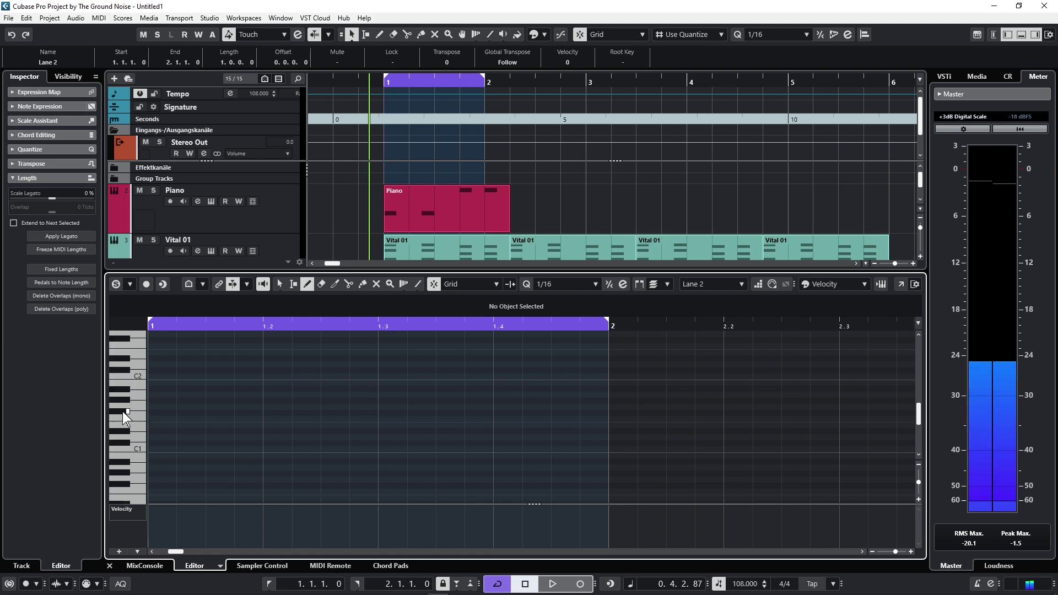
{"action": "left_click", "coordinate": [124, 410]}
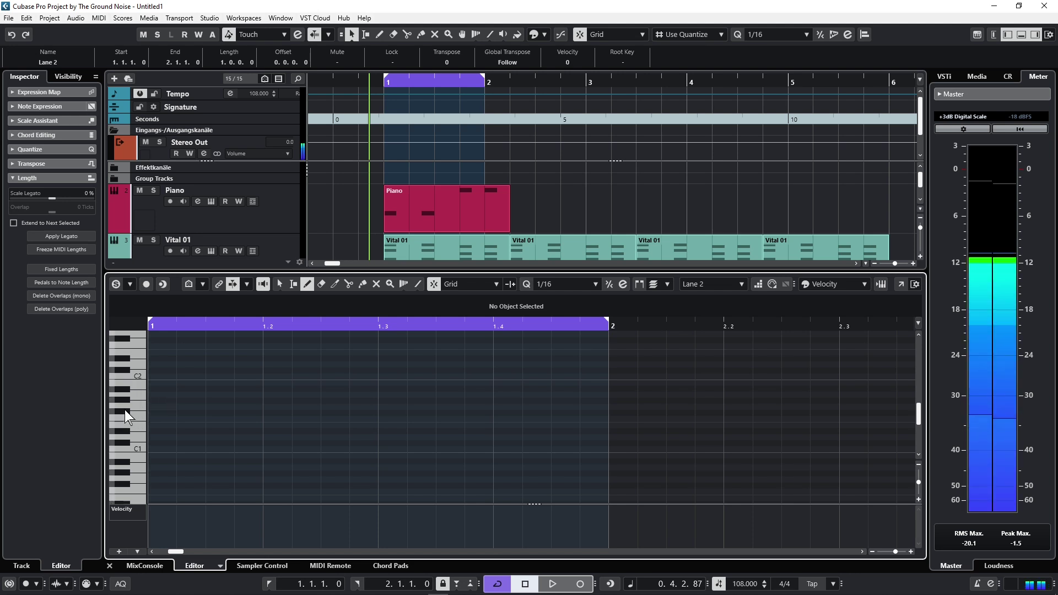
{"action": "left_click", "coordinate": [123, 414]}
{"action": "left_click", "coordinate": [267, 413]}
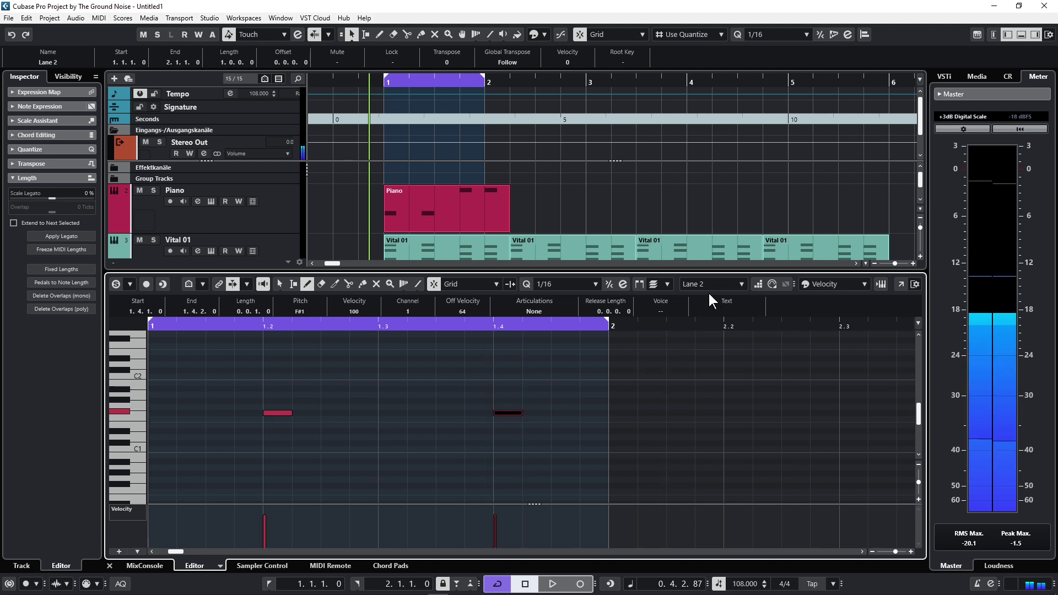
{"action": "key", "text": "ctrl+e"}
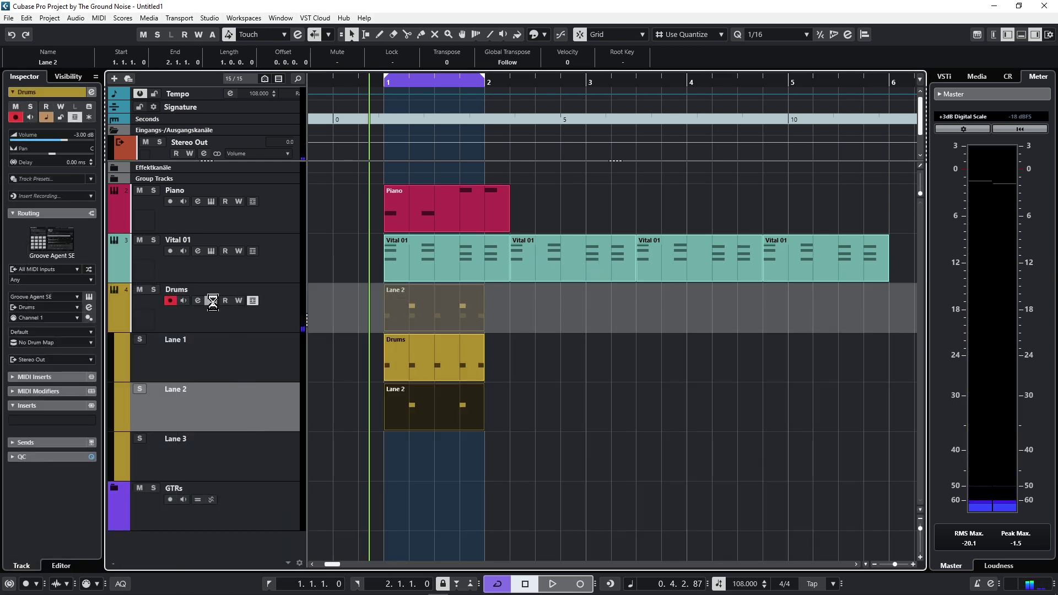
Open the Drums instrument, select the F#1 Snare pad and insert a Reverb below the Envelope Shaper on mixer Bus 2.
{"action": "left_click", "coordinate": [253, 300]}
{"action": "left_click", "coordinate": [339, 377]}
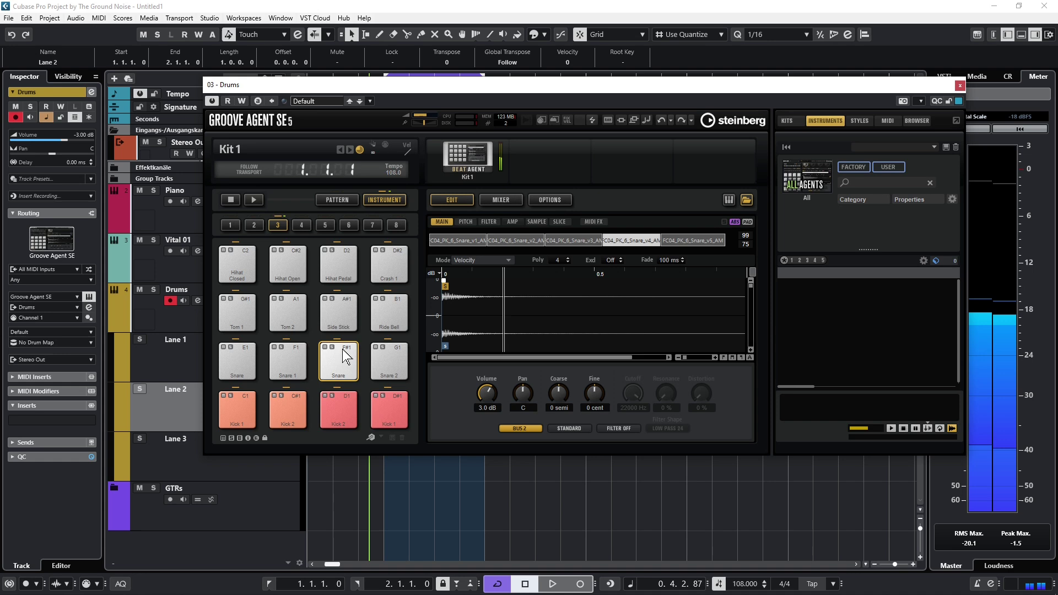
{"action": "left_click", "coordinate": [500, 200]}
{"action": "left_click", "coordinate": [565, 251]}
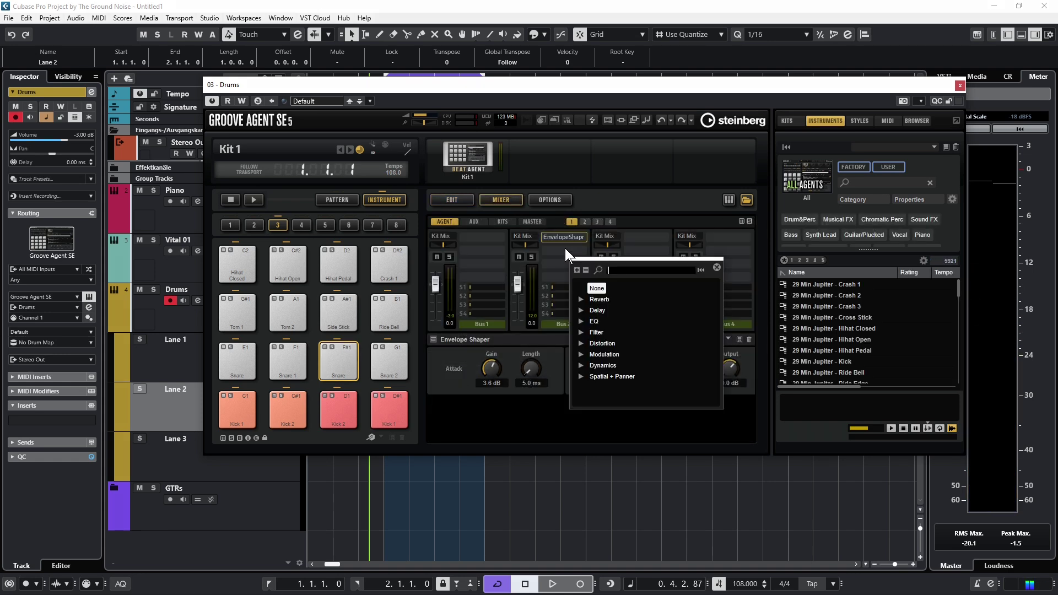
{"action": "left_click", "coordinate": [599, 299]}
{"action": "left_click", "coordinate": [611, 321]}
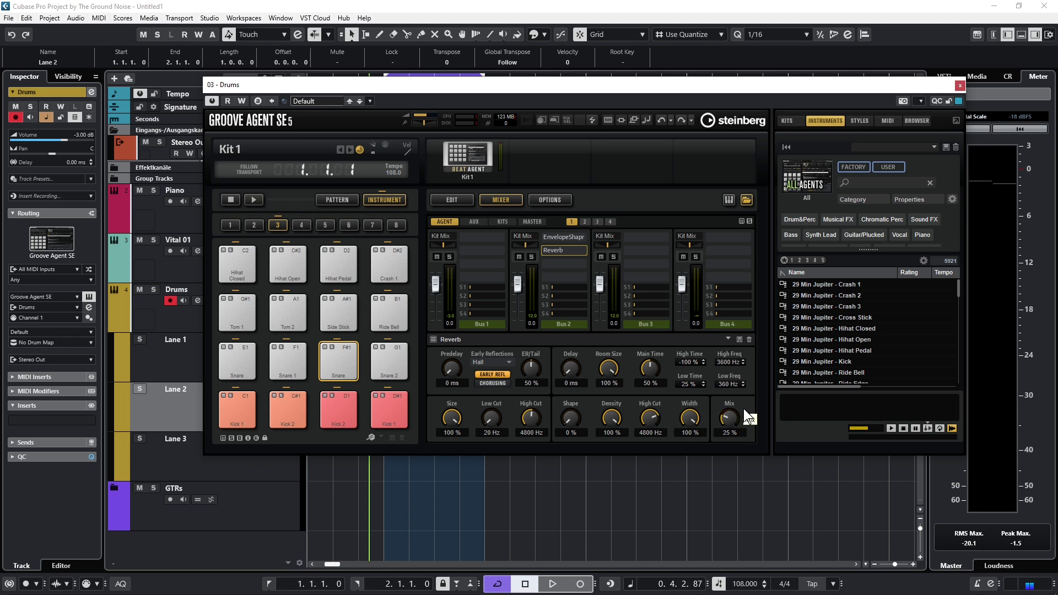
Set the snare bus reverb mix to 23 % during playback, stop, and close the instrument window.
{"action": "key", "text": "space"}
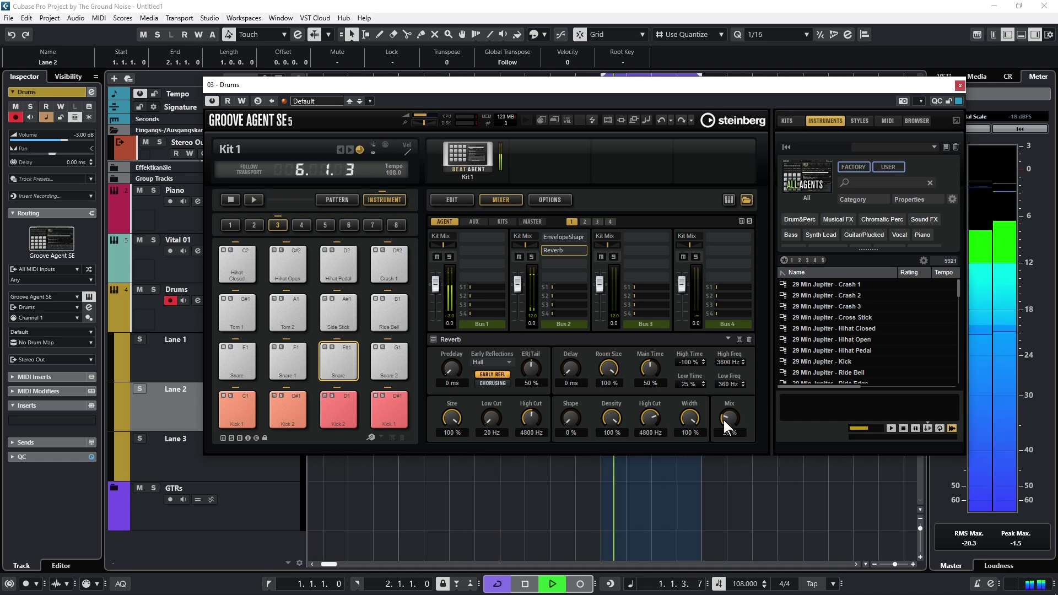
{"action": "key", "text": "space"}
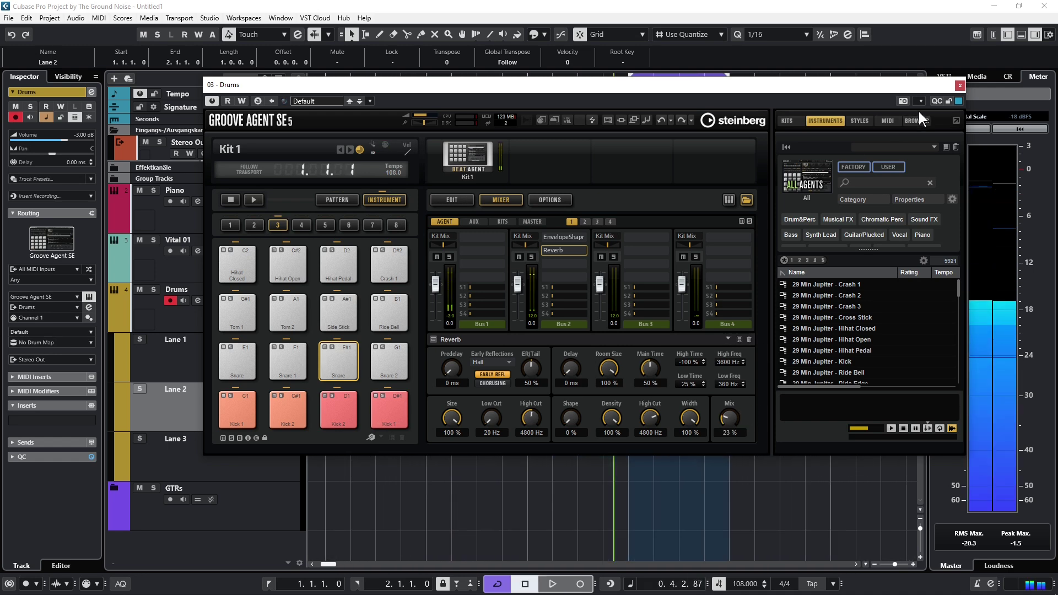
{"action": "left_click", "coordinate": [960, 85]}
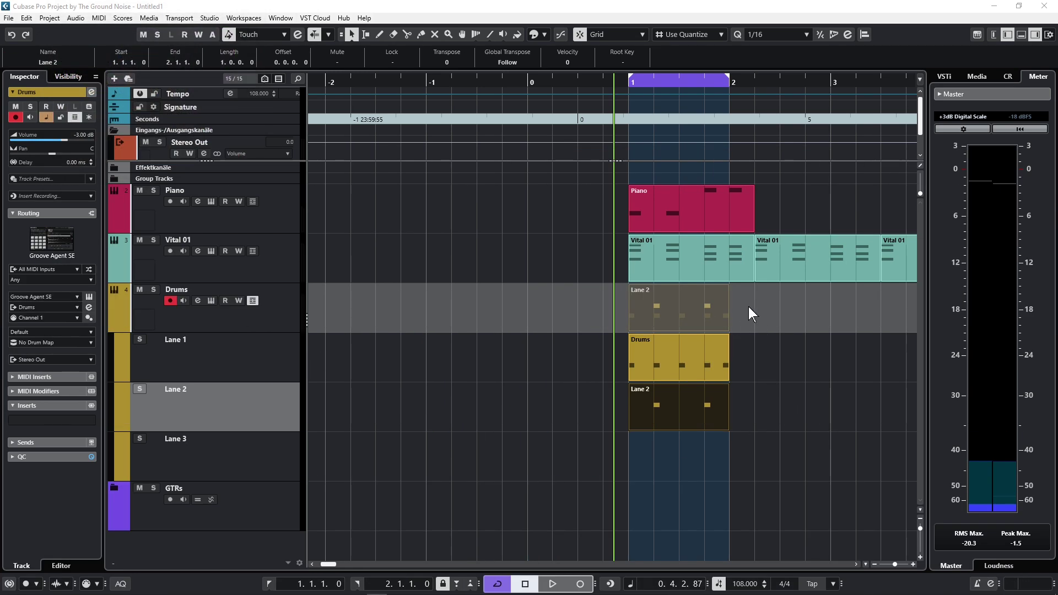
Repeat the one-bar drum parts on Lane 1 and Lane 2 to the end of bar 5 and turn off cycle playback.
{"action": "left_click_drag", "start_coordinate": [764, 312], "coordinate": [636, 473]}
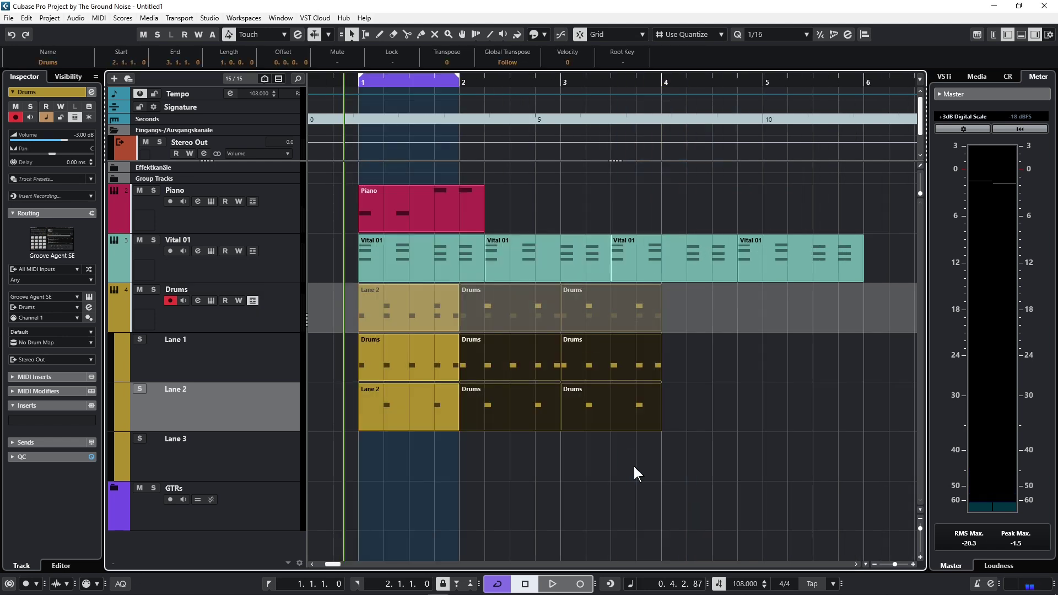
{"action": "left_click_drag", "start_coordinate": [660, 362], "coordinate": [679, 366]}
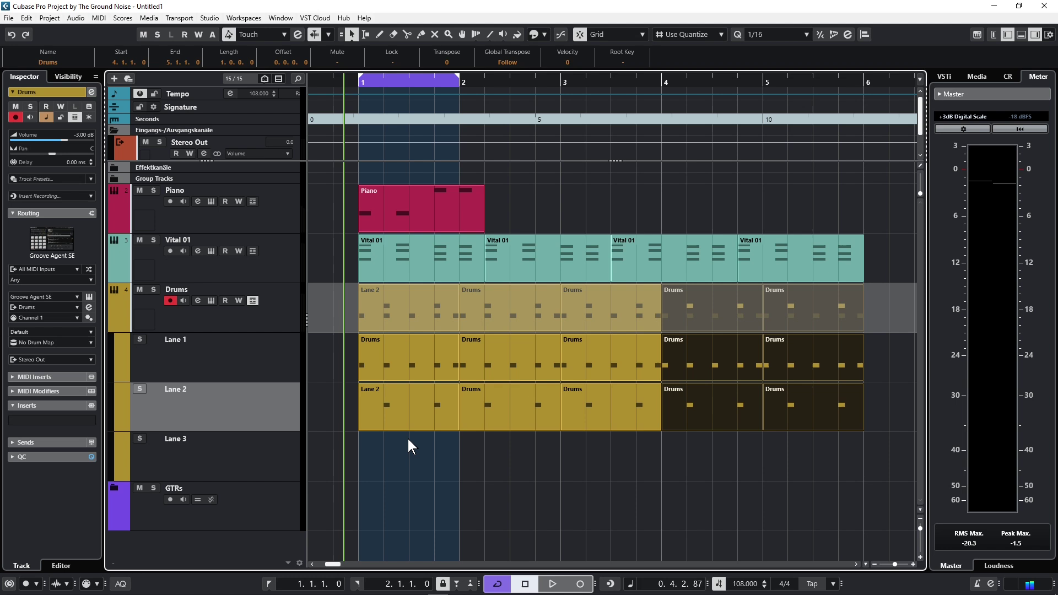
{"action": "key", "text": "KP_Divide"}
Repeat the Piano part three times to match the length of the Vital 01 parts and play the arrangement.
{"action": "left_click", "coordinate": [452, 207]}
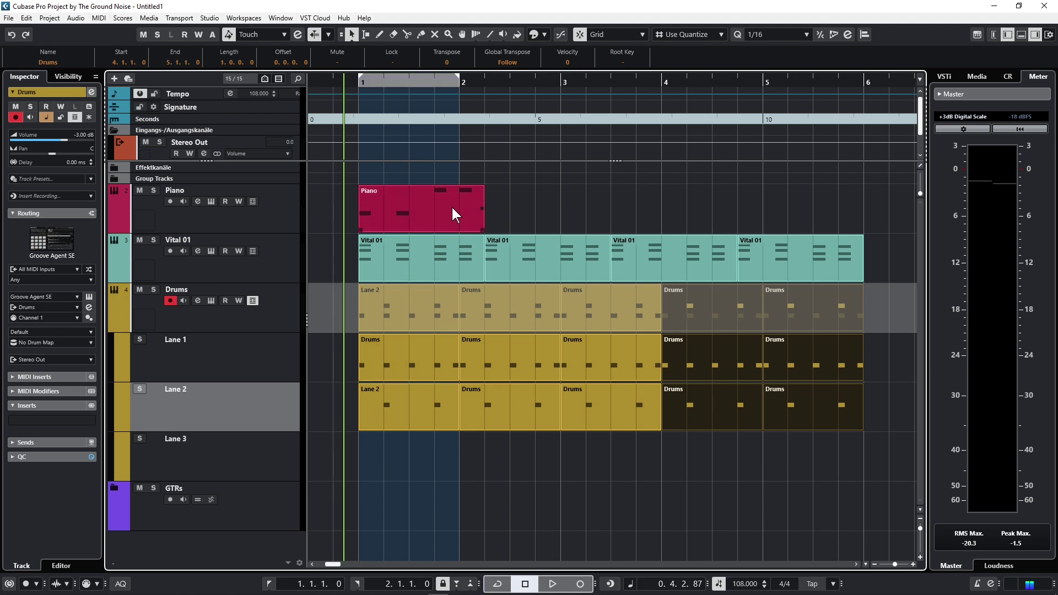
{"action": "left_click_drag", "start_coordinate": [483, 212], "coordinate": [789, 207]}
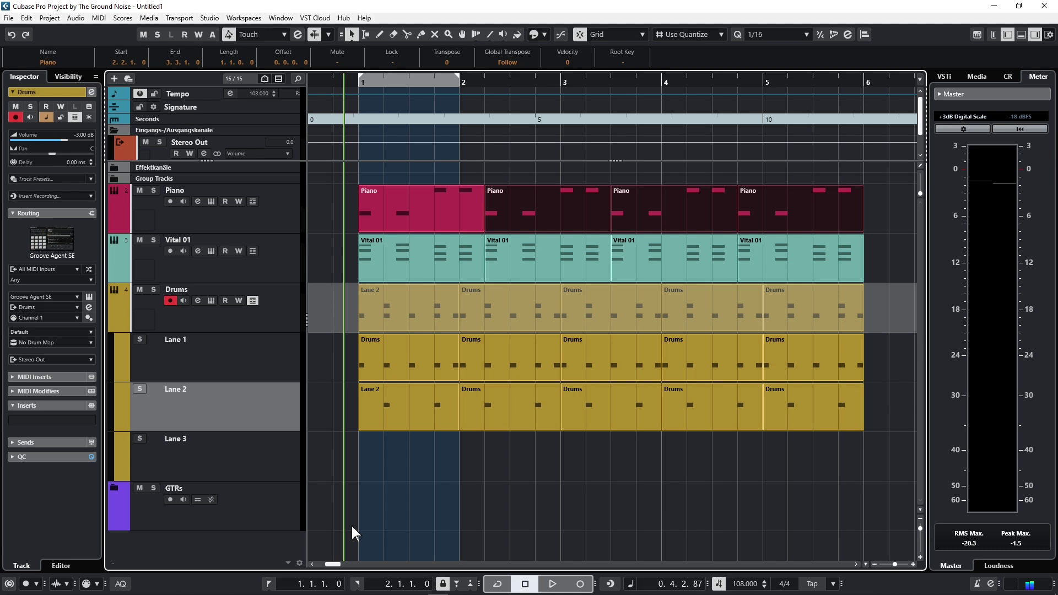
{"action": "key", "text": "space"}
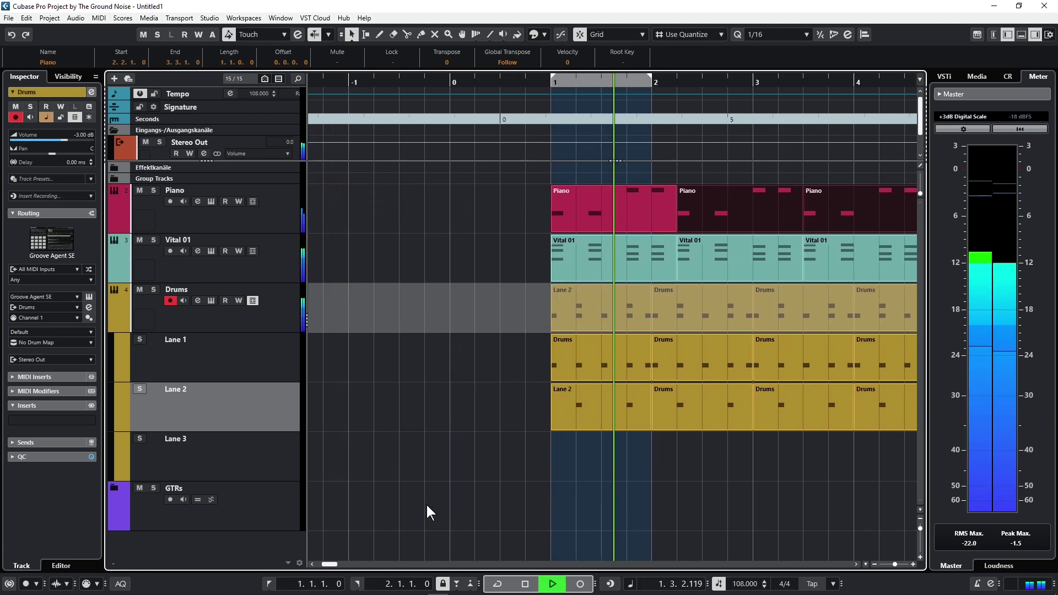
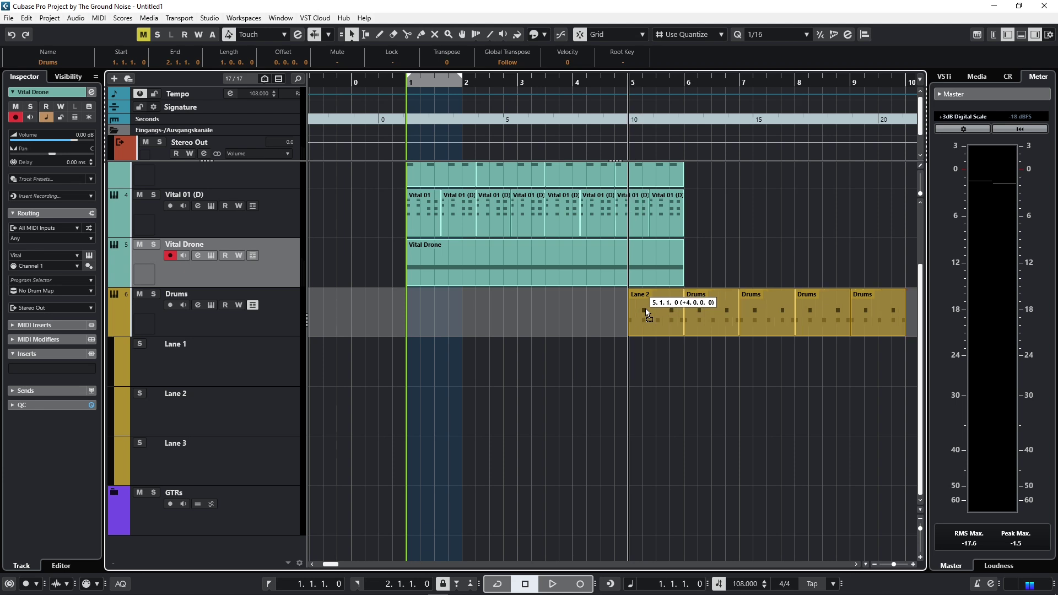
Mute all five drum parts on Lane 2.
{"action": "scroll", "coordinate": [497, 402], "scroll_direction": "right", "scroll_amount": 4}
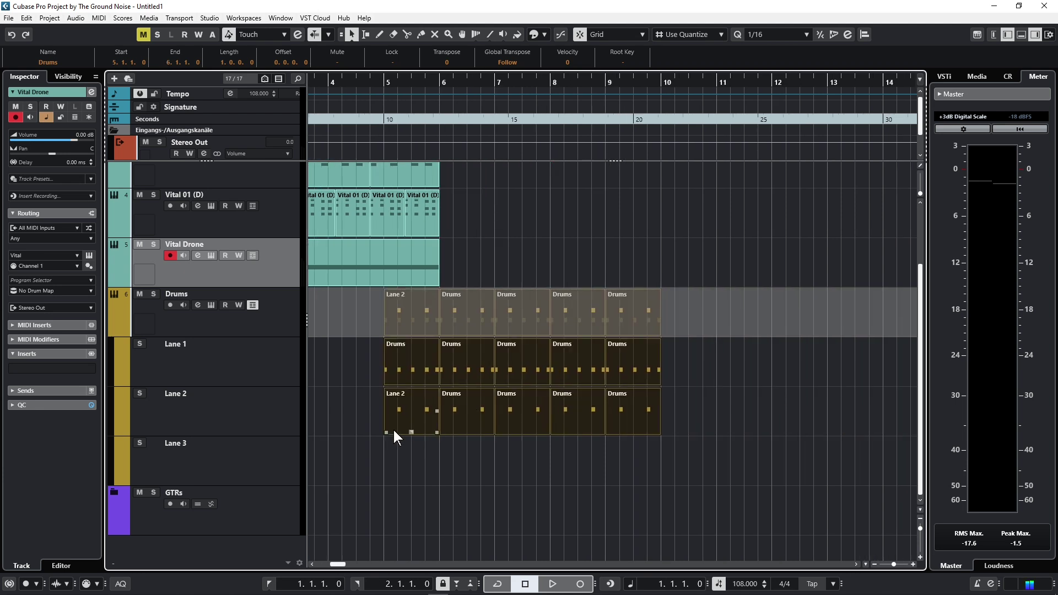
{"action": "left_click", "coordinate": [405, 411]}
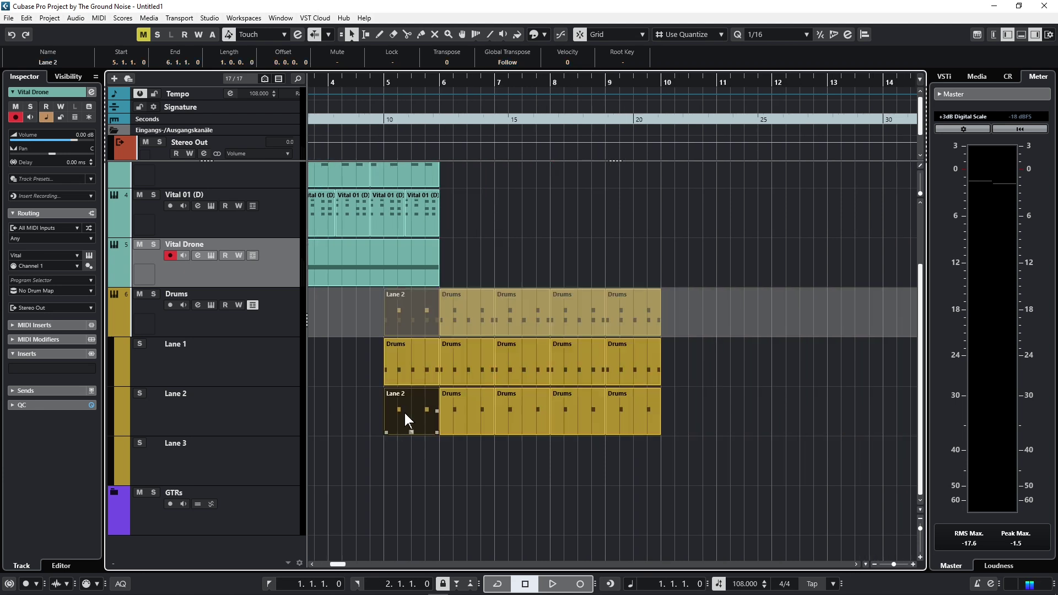
{"action": "key", "text": "7"}
{"action": "left_click", "coordinate": [459, 414]}
{"action": "scroll", "coordinate": [458, 414], "scroll_direction": "left", "scroll_amount": 3}
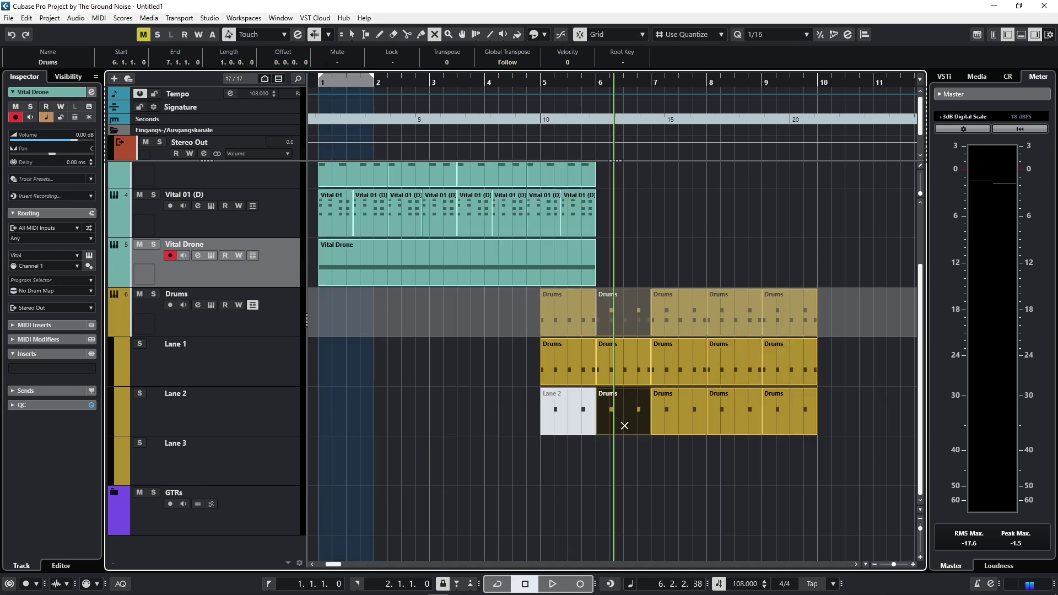
{"action": "left_click", "coordinate": [715, 414]}
{"action": "left_click", "coordinate": [784, 414]}
{"action": "left_click", "coordinate": [670, 411]}
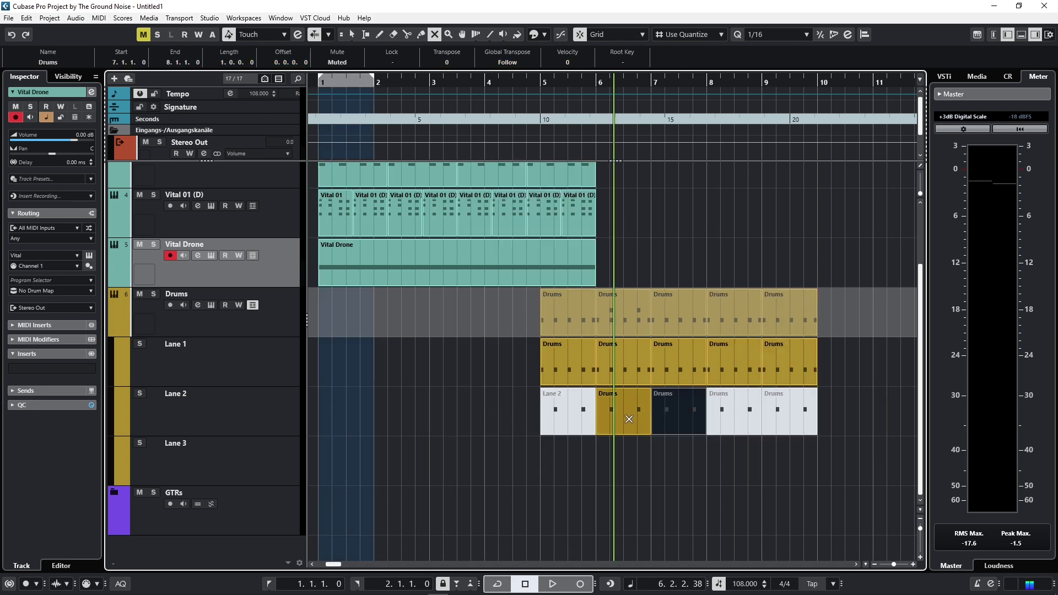
{"action": "left_click", "coordinate": [629, 420]}
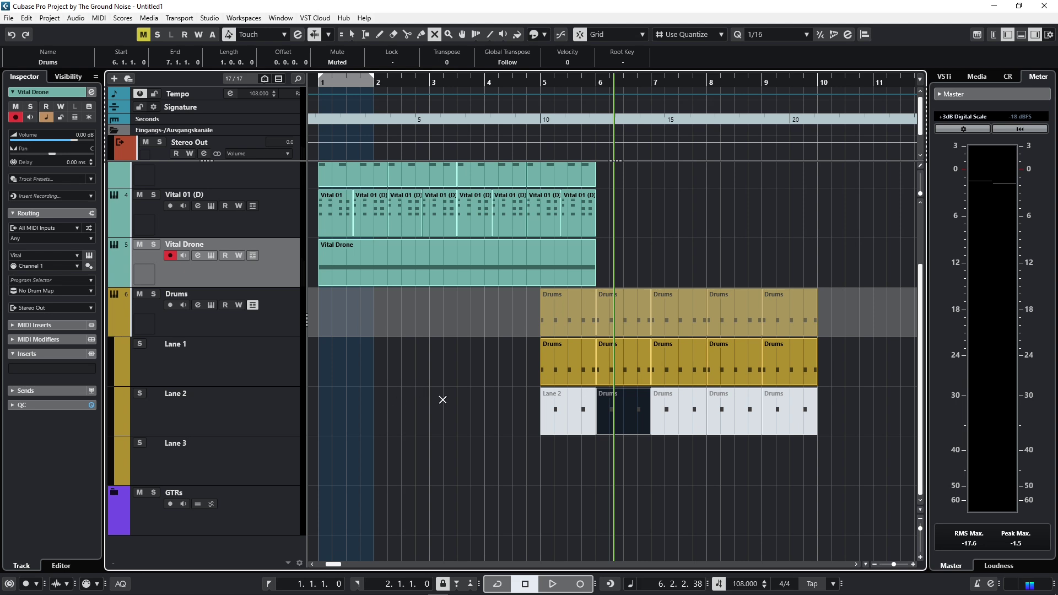
Move all Piano, Vital 01 and Vital 01 (D) parts together so they start at bar 8.
{"action": "scroll", "coordinate": [443, 401], "scroll_direction": "right", "scroll_amount": 1}
{"action": "scroll", "coordinate": [255, 208], "scroll_direction": "up", "scroll_amount": 2}
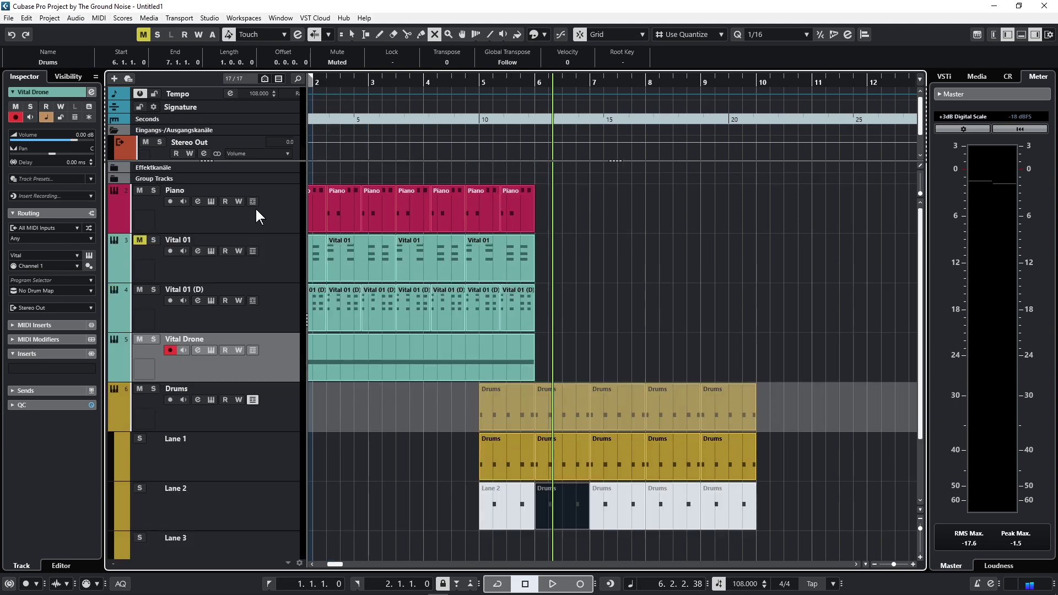
{"action": "right_click", "coordinate": [646, 242]}
{"action": "left_click", "coordinate": [647, 242]}
{"action": "left_click_drag", "start_coordinate": [558, 212], "coordinate": [419, 298]}
{"action": "left_click_drag", "start_coordinate": [412, 218], "coordinate": [801, 213]}
Move the four Vital 01 parts to 17.3.2 and repeat the Lane 1 drum part three more times, up to bar 13.
{"action": "scroll", "coordinate": [692, 333], "scroll_direction": "right", "scroll_amount": 8}
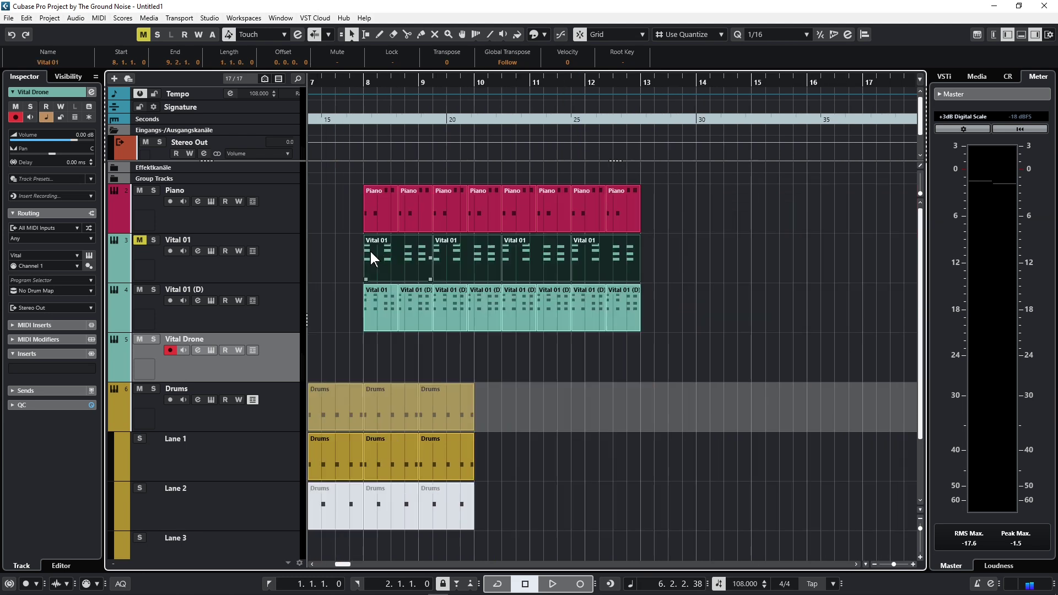
{"action": "left_click_drag", "start_coordinate": [371, 252], "coordinate": [897, 244]}
{"action": "scroll", "coordinate": [578, 368], "scroll_direction": "left", "scroll_amount": 4}
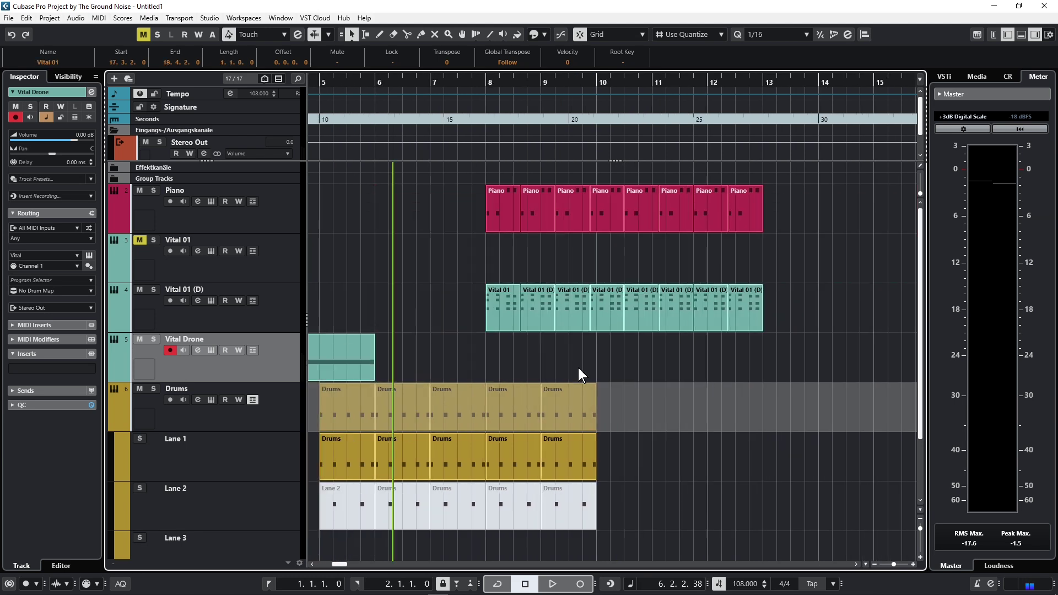
{"action": "left_click_drag", "start_coordinate": [658, 461], "coordinate": [823, 465]}
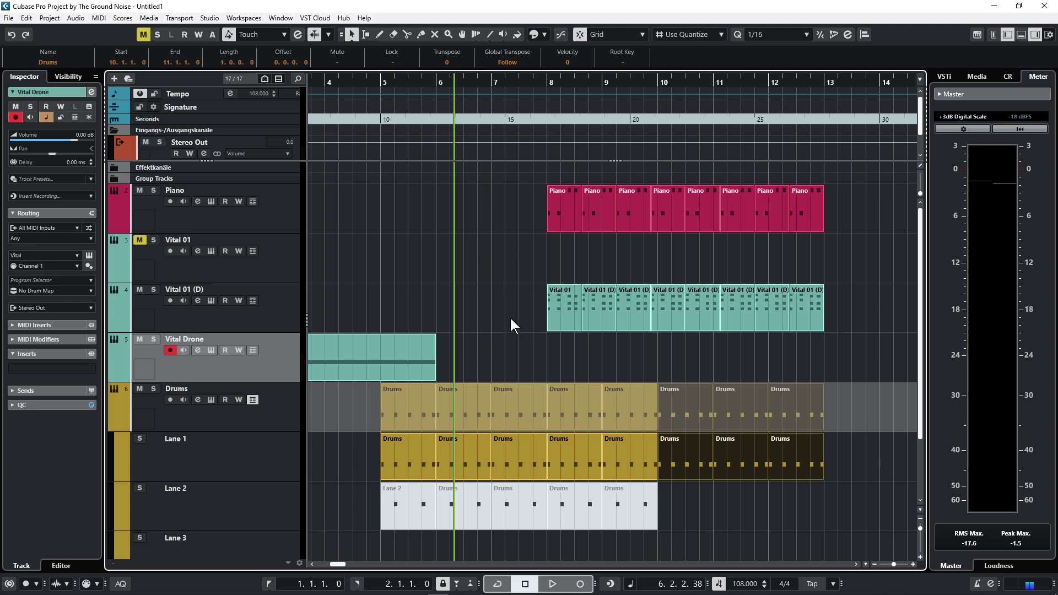
Play the arrangement from the beginning into bar 10, selecting the Vital Drone track during playback.
{"action": "left_click", "coordinate": [264, 307]}
{"action": "key", "text": "Home"}
{"action": "key", "text": "space"}
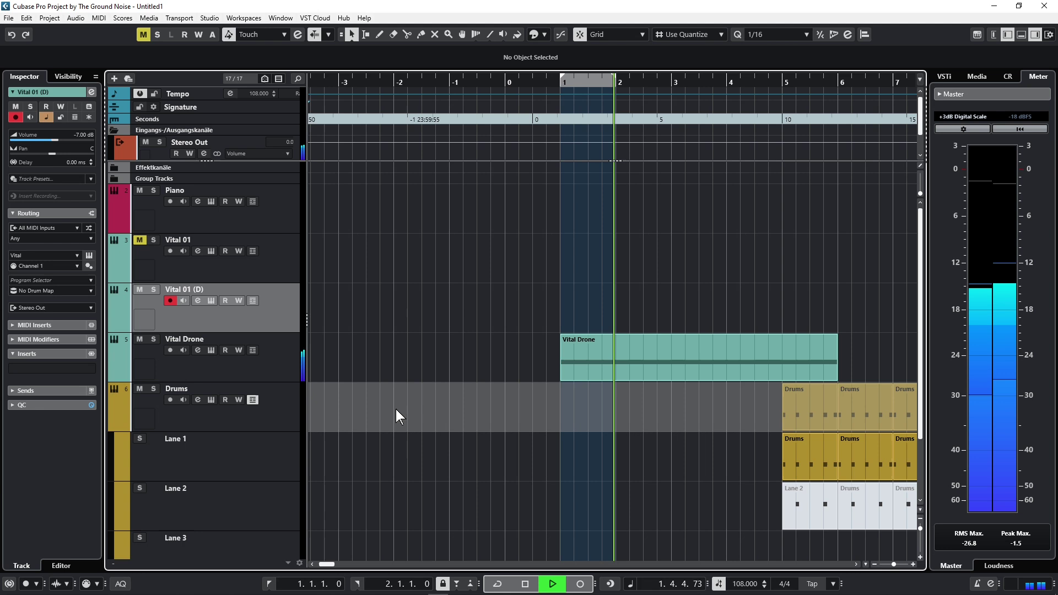
{"action": "left_click", "coordinate": [265, 361]}
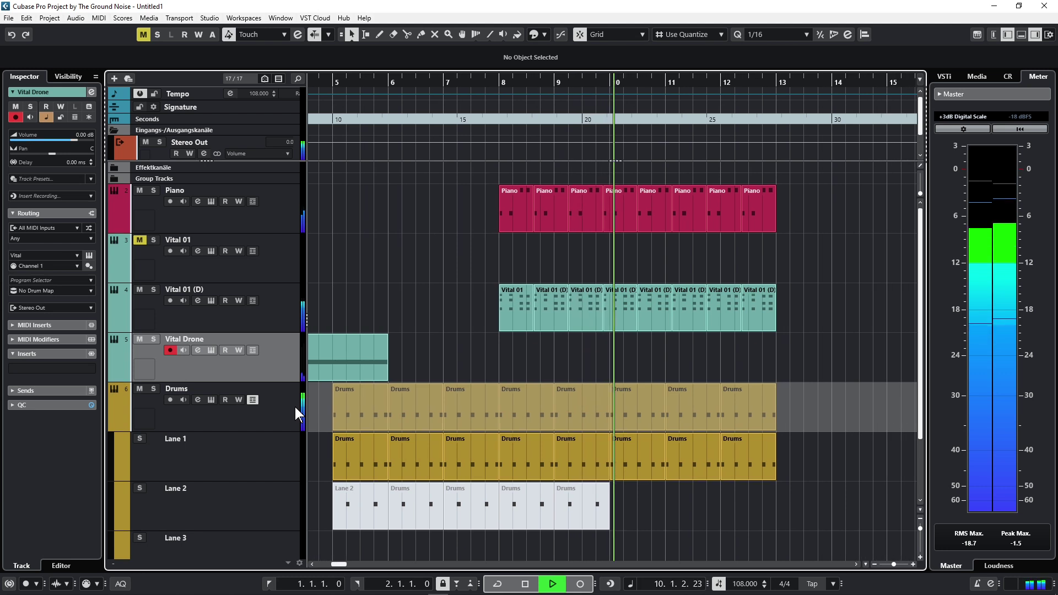
{"action": "key", "text": "space"}
Lengthen the Vital Drone part and its E1 note to bar 7, and place a duplicate of the part at 9.2.1.
{"action": "double_click", "coordinate": [606, 358]}
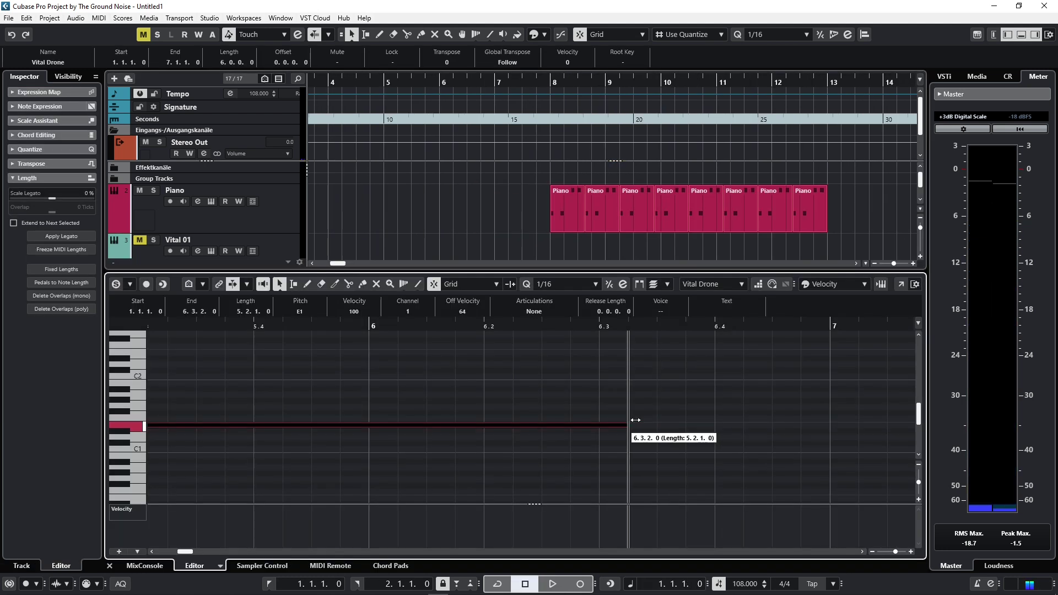
{"action": "left_click", "coordinate": [1022, 34]}
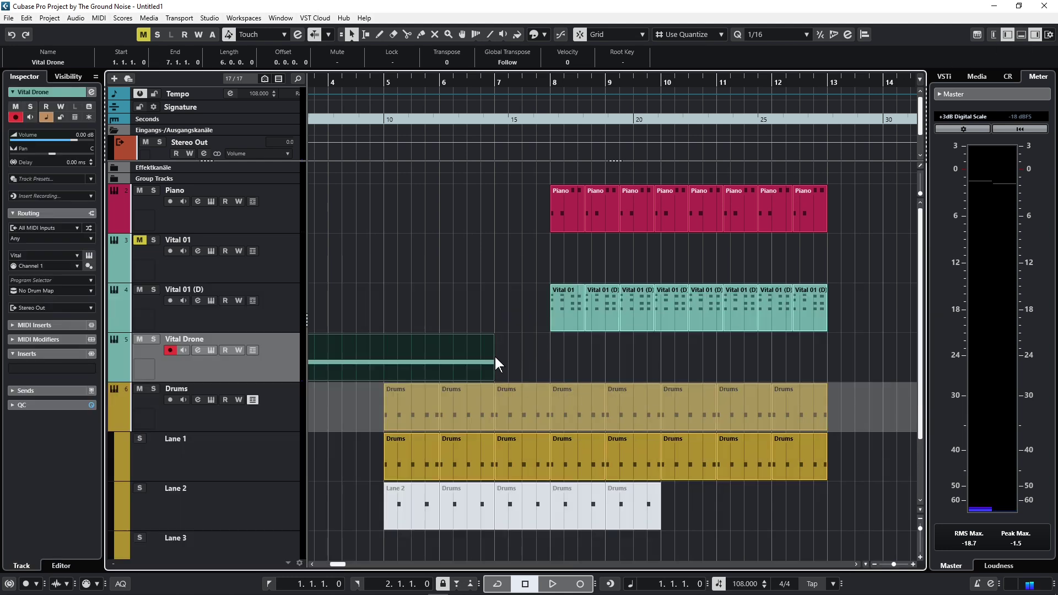
{"action": "key", "text": "ctrl+d"}
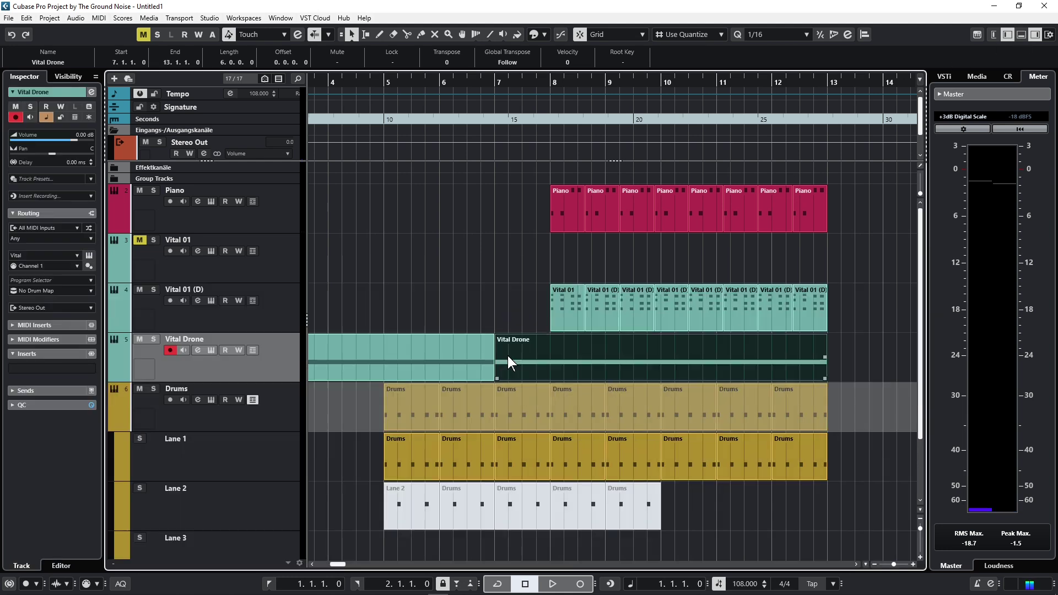
{"action": "left_click_drag", "start_coordinate": [507, 357], "coordinate": [633, 354]}
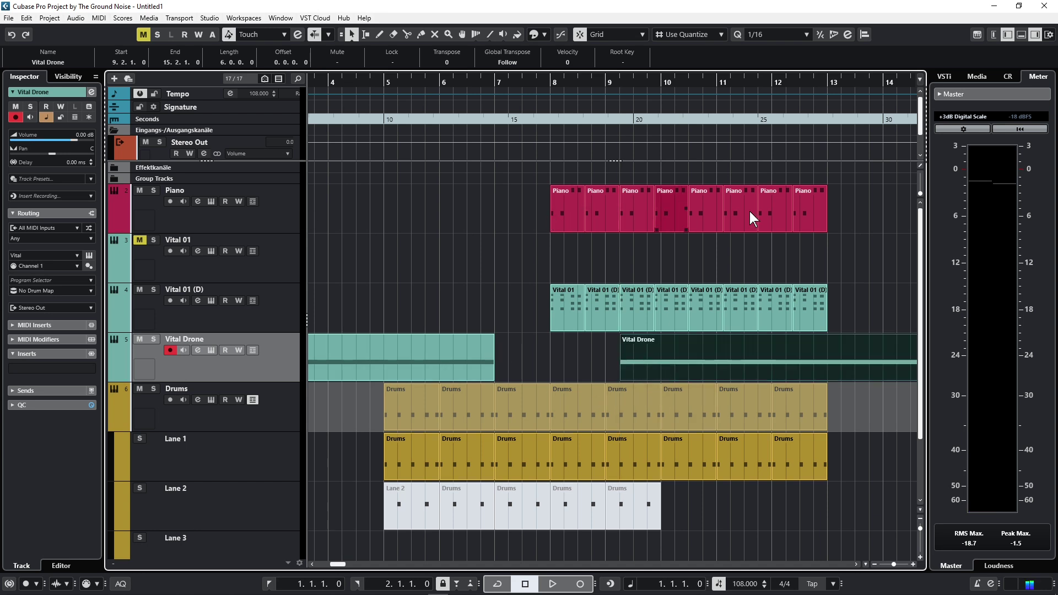
Look over the arrangement between bars 8 and 21 and select the Vital 01 (D) track.
{"action": "scroll", "coordinate": [757, 464], "scroll_direction": "right", "scroll_amount": 3}
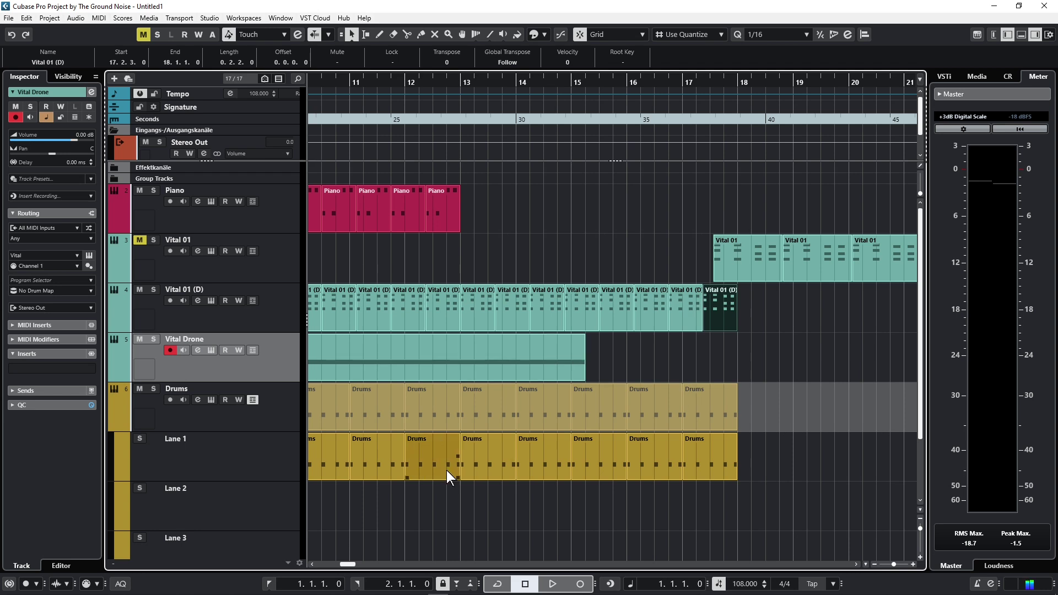
{"action": "scroll", "coordinate": [459, 470], "scroll_direction": "left", "scroll_amount": 1}
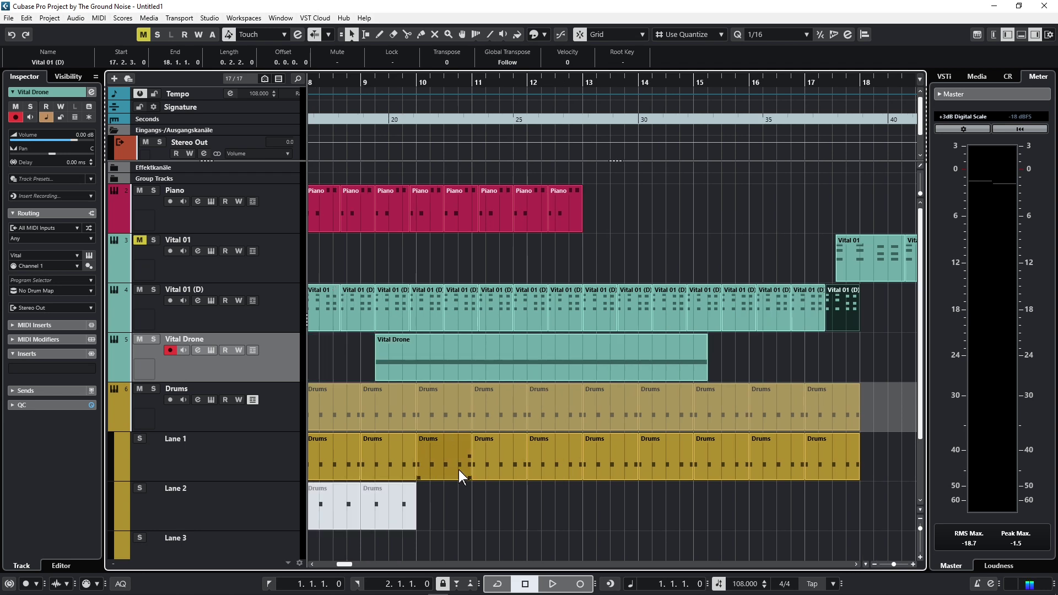
{"action": "scroll", "coordinate": [459, 470], "scroll_direction": "right", "scroll_amount": 1}
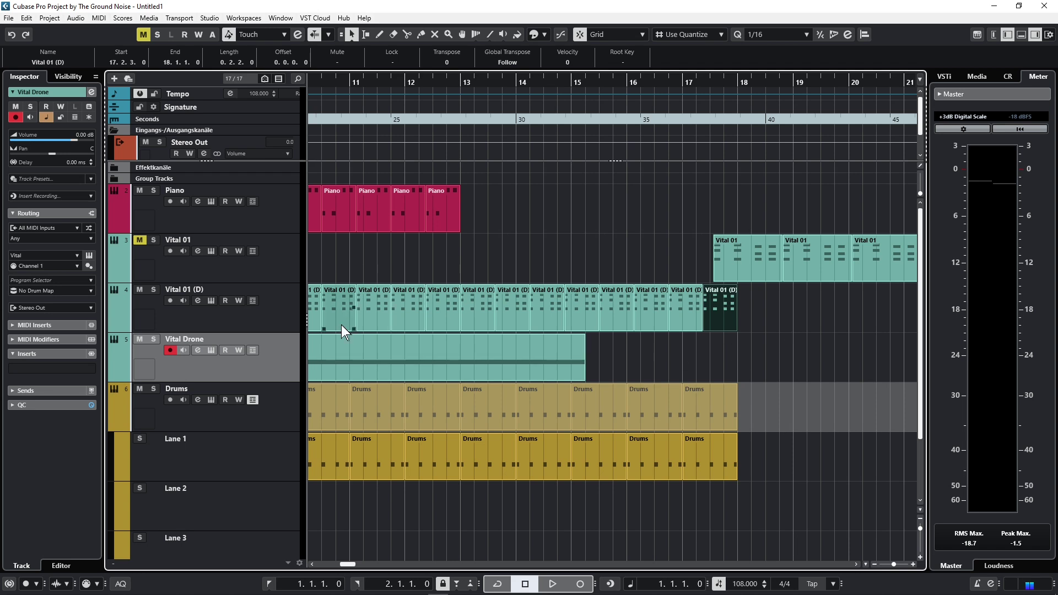
{"action": "left_click", "coordinate": [279, 321]}
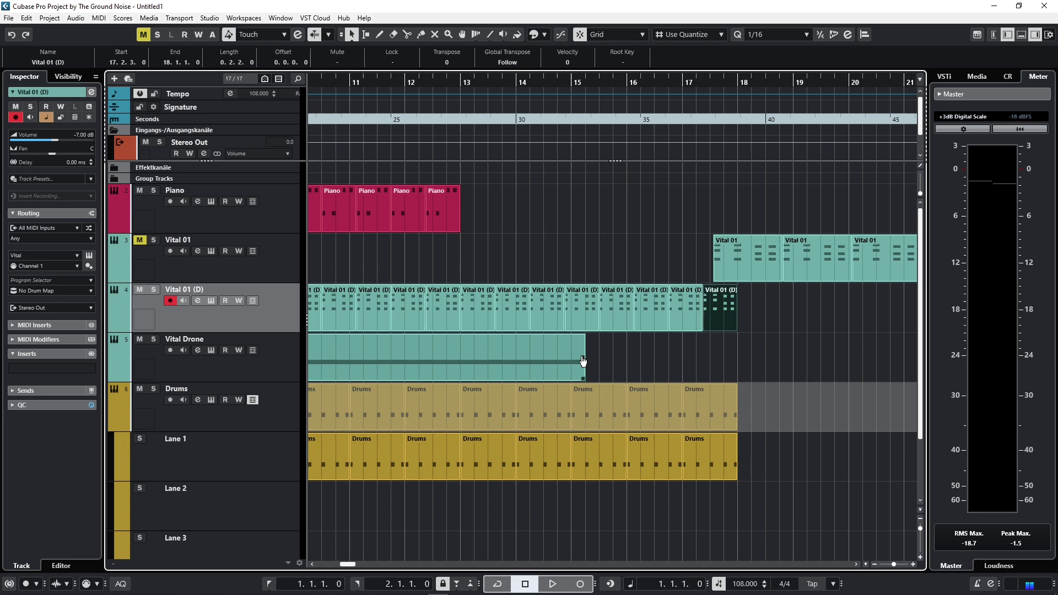
Lengthen the second Vital Drone part and its sustained note so both end at bar 16.
{"action": "left_click_drag", "start_coordinate": [584, 378], "coordinate": [626, 382]}
{"action": "double_click", "coordinate": [599, 363]}
{"action": "scroll", "coordinate": [598, 362], "scroll_direction": "right", "scroll_amount": 10}
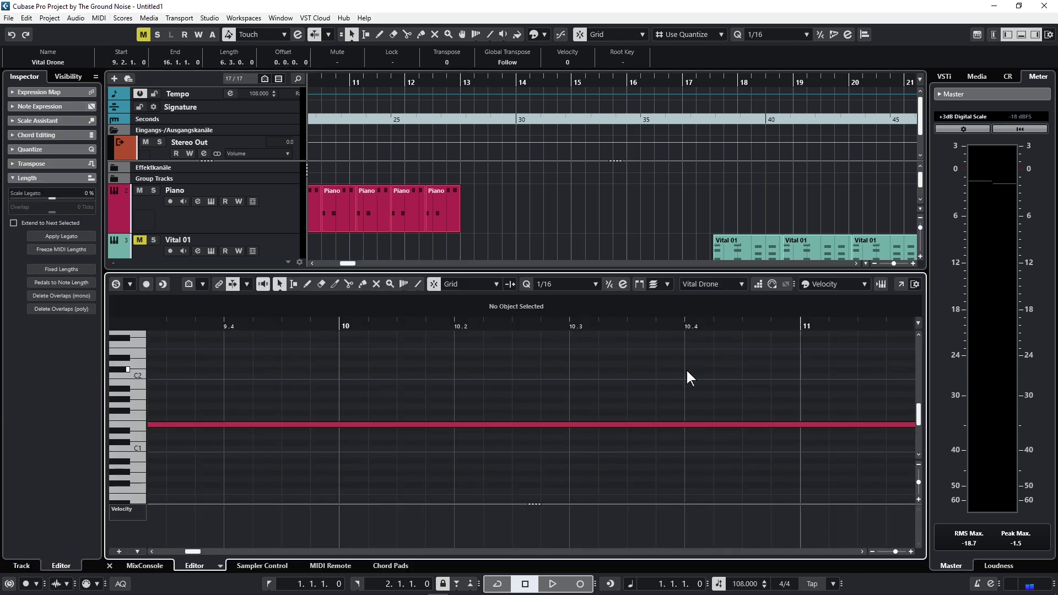
{"action": "scroll", "coordinate": [672, 381], "scroll_direction": "right", "scroll_amount": 3}
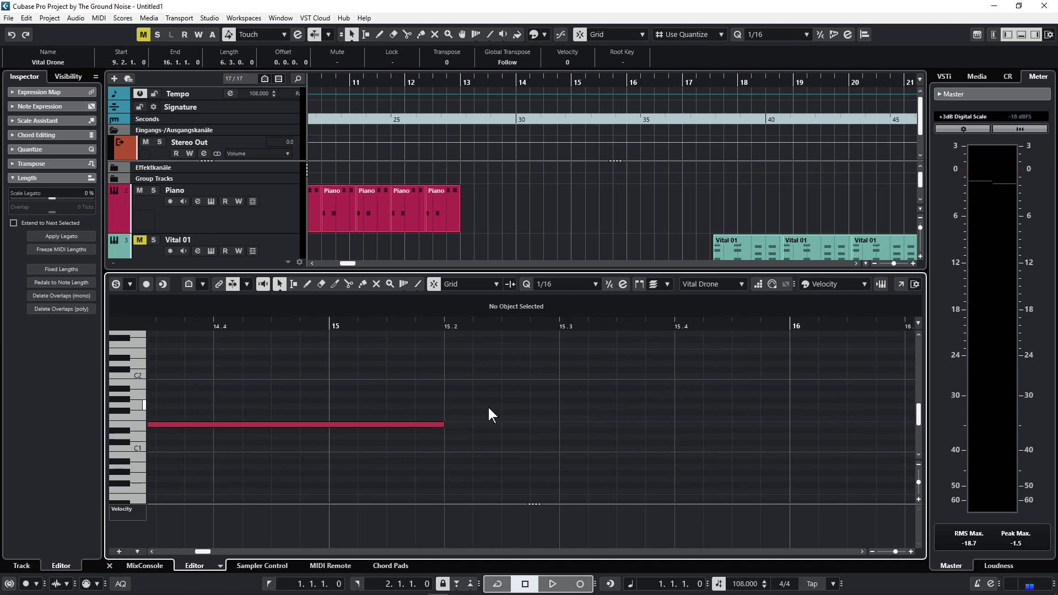
{"action": "left_click_drag", "start_coordinate": [449, 425], "coordinate": [790, 427]}
{"action": "left_click", "coordinate": [1021, 34]}
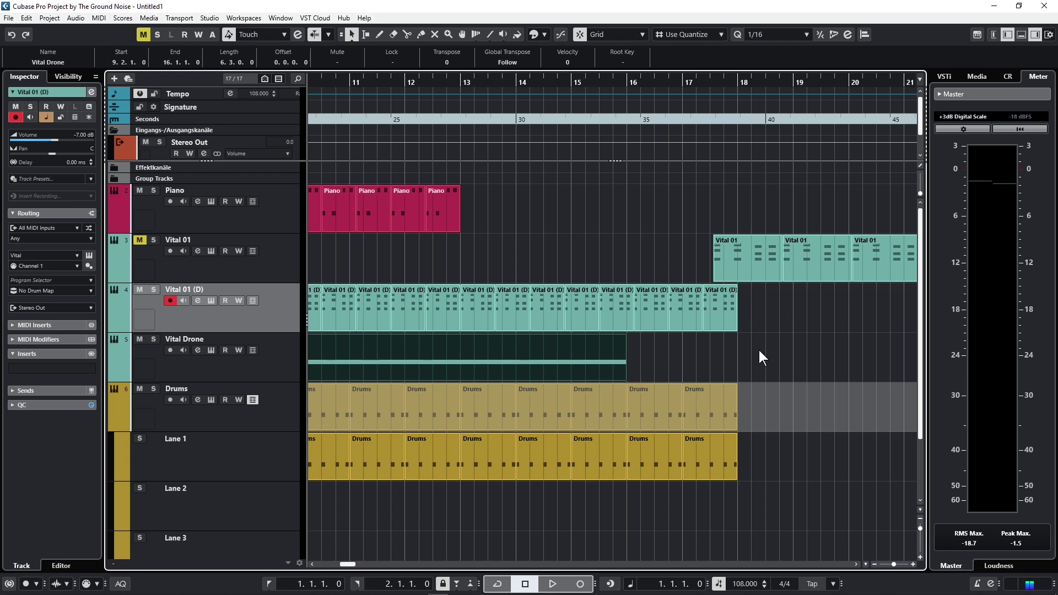
Move the four Vital 01 parts together so that they start at 23.1.2.
{"action": "scroll", "coordinate": [760, 351], "scroll_direction": "right", "scroll_amount": 4}
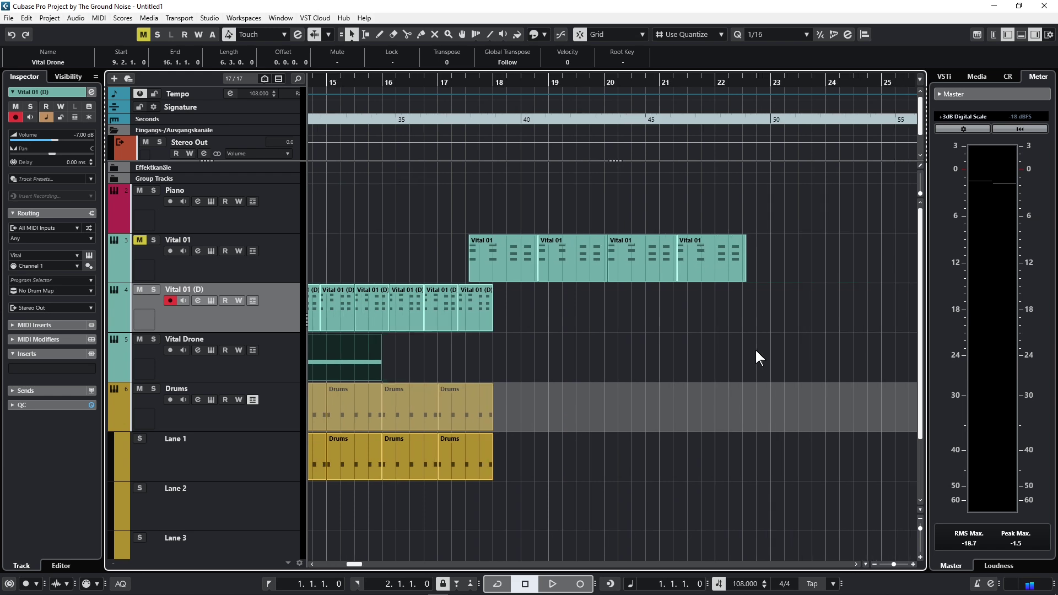
{"action": "left_click_drag", "start_coordinate": [366, 247], "coordinate": [757, 233]}
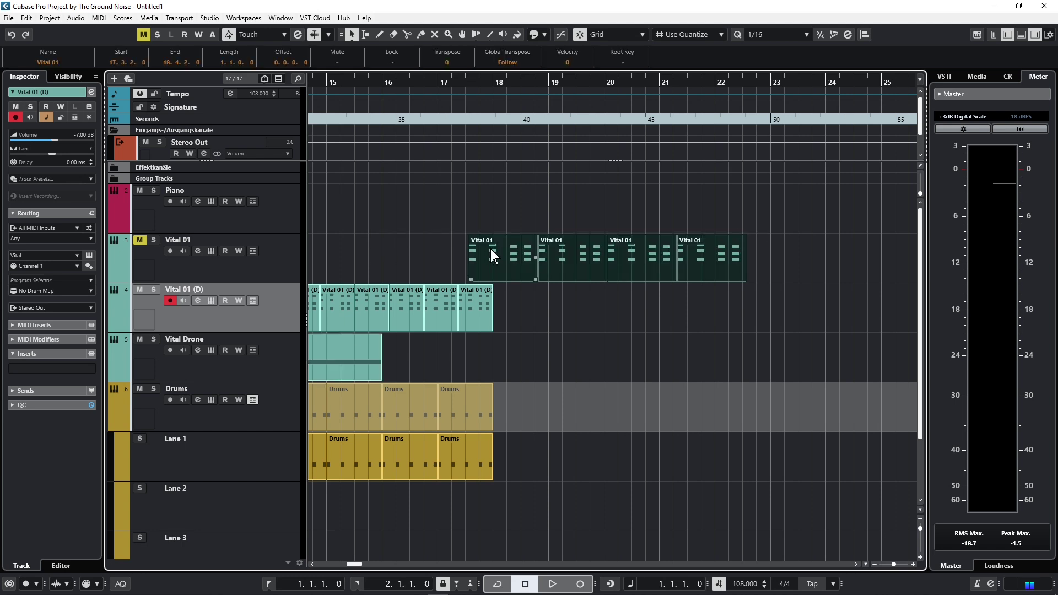
{"action": "left_click_drag", "start_coordinate": [490, 249], "coordinate": [791, 250]}
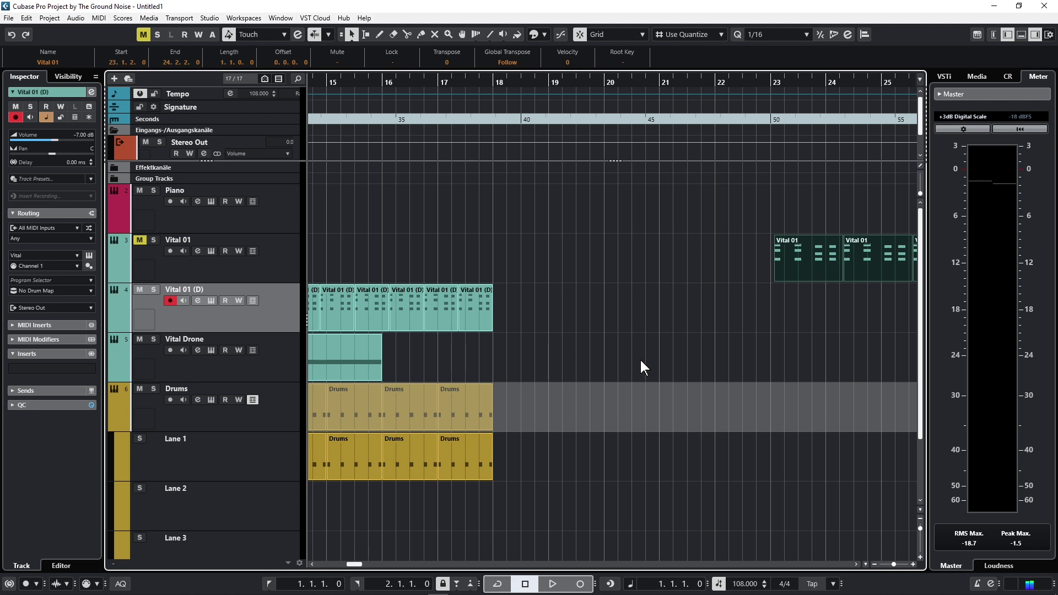
Repeat the last Piano part eight times, filling the track from bar 13 to bar 18.
{"action": "scroll", "coordinate": [560, 364], "scroll_direction": "left", "scroll_amount": 5}
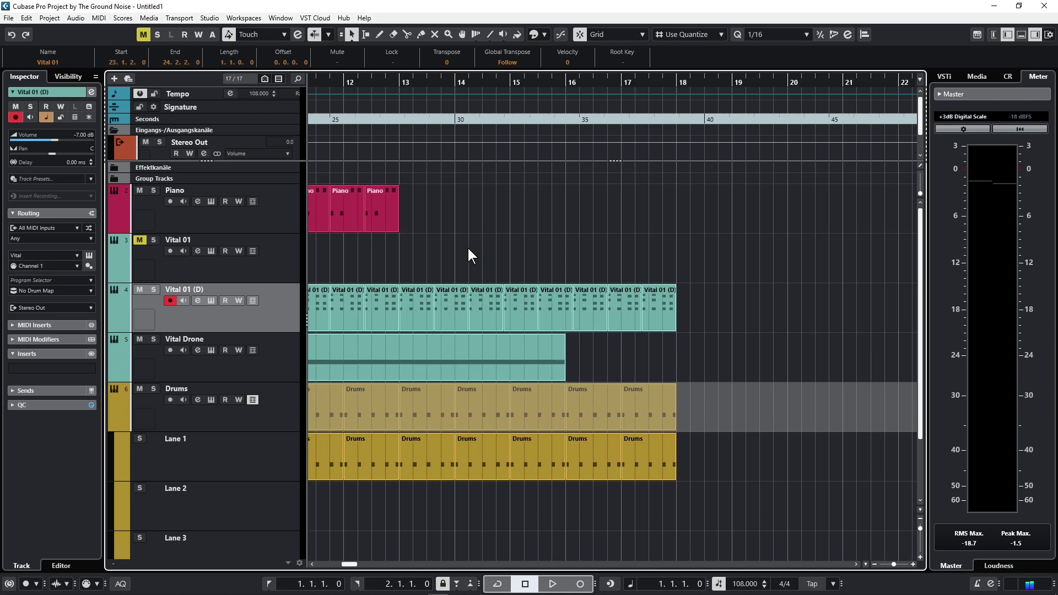
{"action": "scroll", "coordinate": [468, 247], "scroll_direction": "left", "scroll_amount": 4}
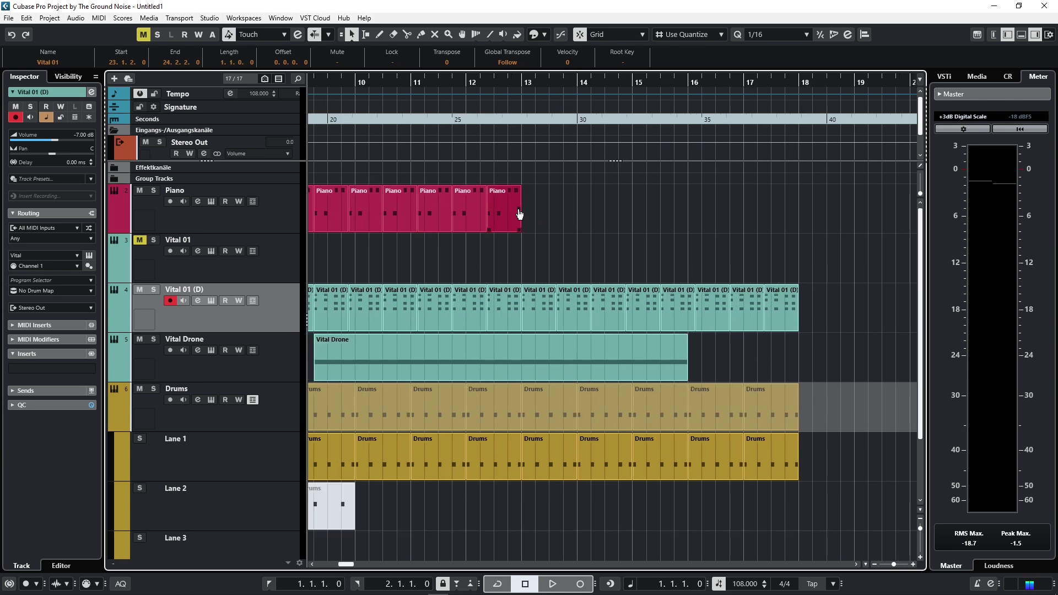
{"action": "left_click_drag", "start_coordinate": [522, 210], "coordinate": [784, 207]}
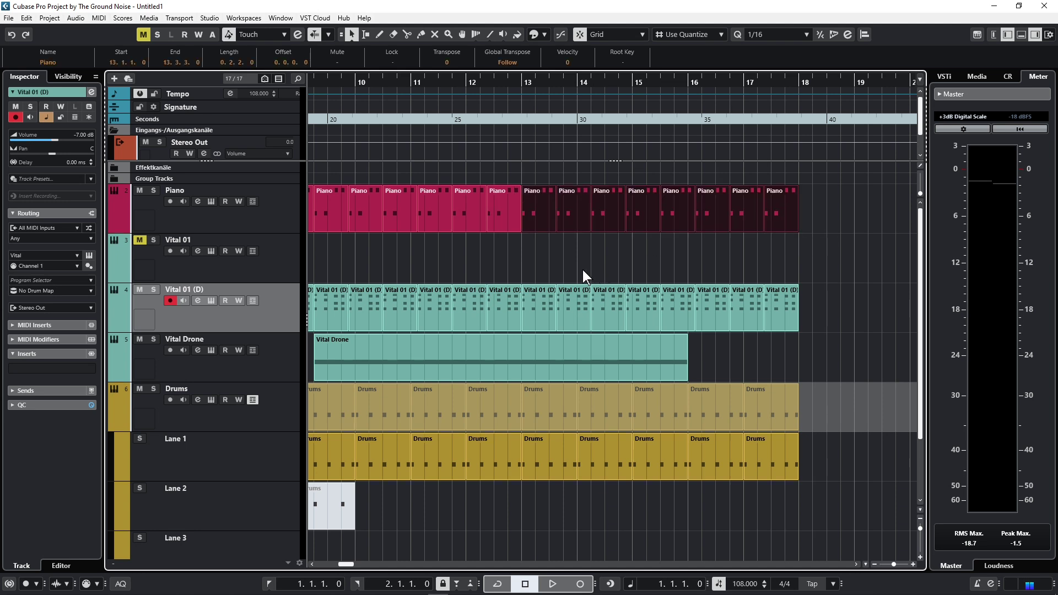
Add a copy of the last Vital 01 (D) part at 18.1.1 and lower its chord notes, starting with A2 and C3.
{"action": "scroll", "coordinate": [583, 269], "scroll_direction": "right", "scroll_amount": 4}
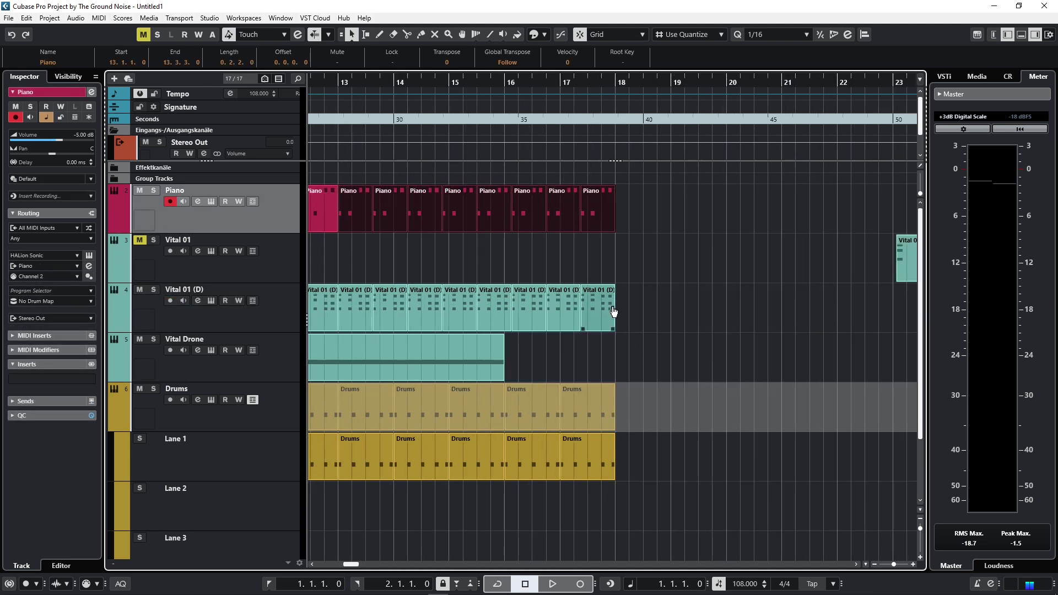
{"action": "left_click_drag", "start_coordinate": [614, 312], "coordinate": [652, 318]}
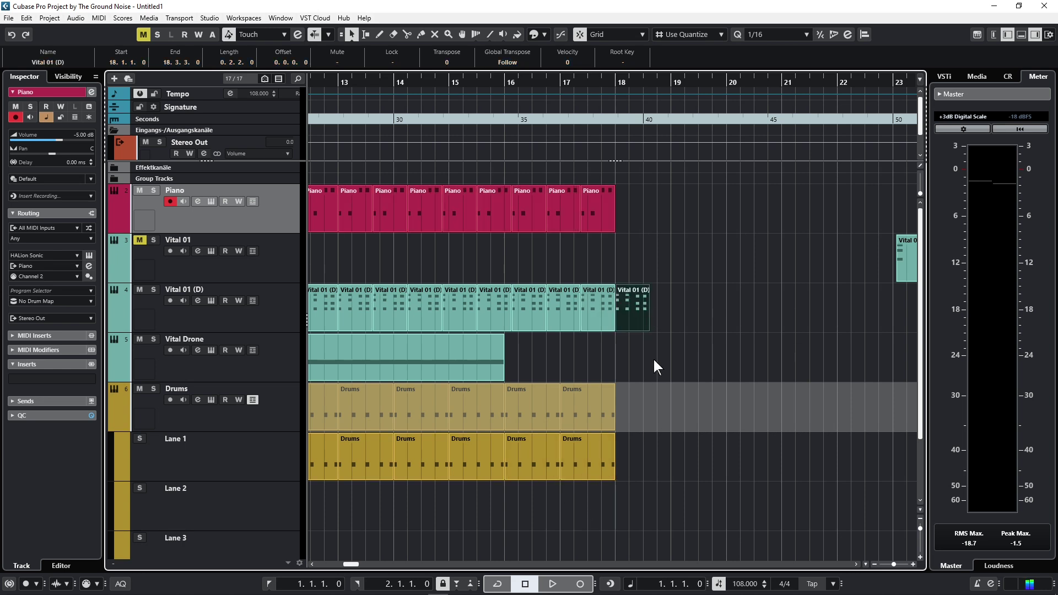
{"action": "double_click", "coordinate": [651, 314]}
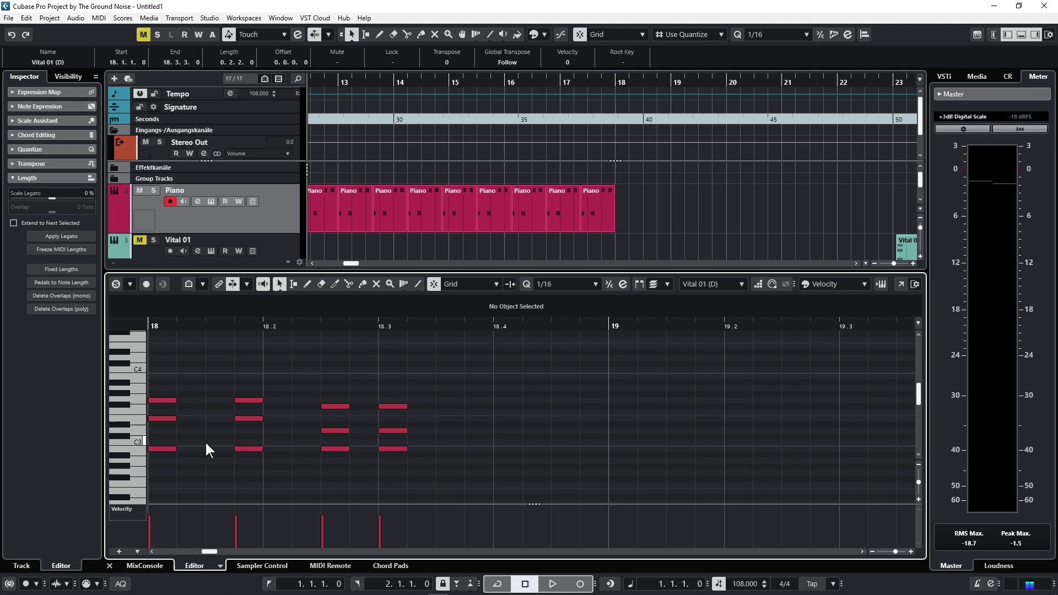
{"action": "left_click_drag", "start_coordinate": [165, 450], "coordinate": [165, 461]}
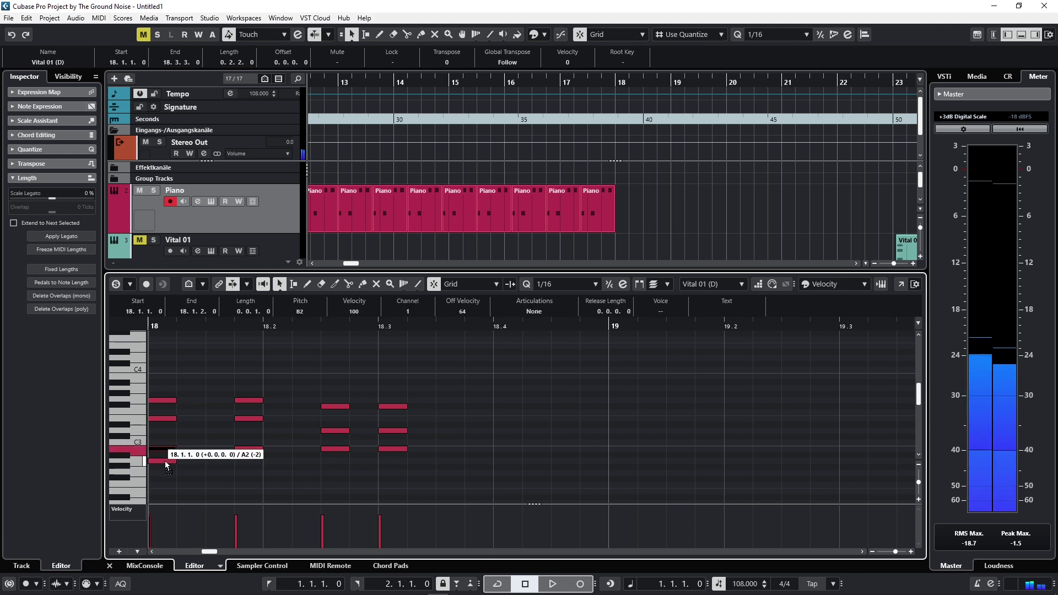
{"action": "left_click_drag", "start_coordinate": [163, 420], "coordinate": [165, 444]}
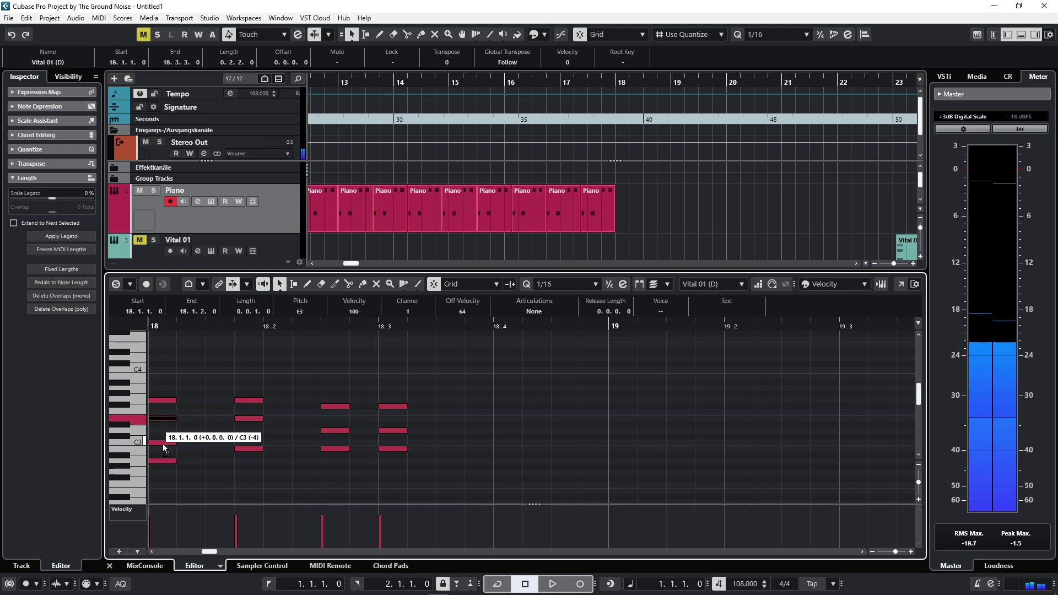
{"action": "left_click", "coordinate": [165, 401]}
{"action": "mouse_move", "coordinate": [164, 401]}
{"action": "left_mouse_down"}
{"action": "mouse_move", "coordinate": [162, 422]}
{"action": "mouse_move", "coordinate": [174, 420]}
{"action": "left_mouse_up"}
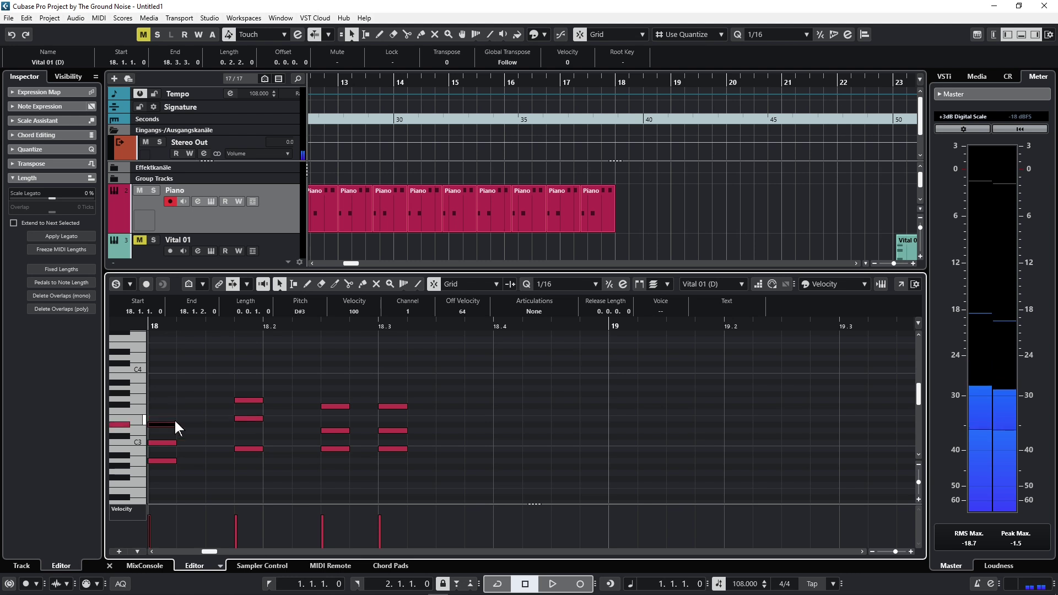
{"action": "left_click_drag", "start_coordinate": [329, 406], "coordinate": [330, 419]}
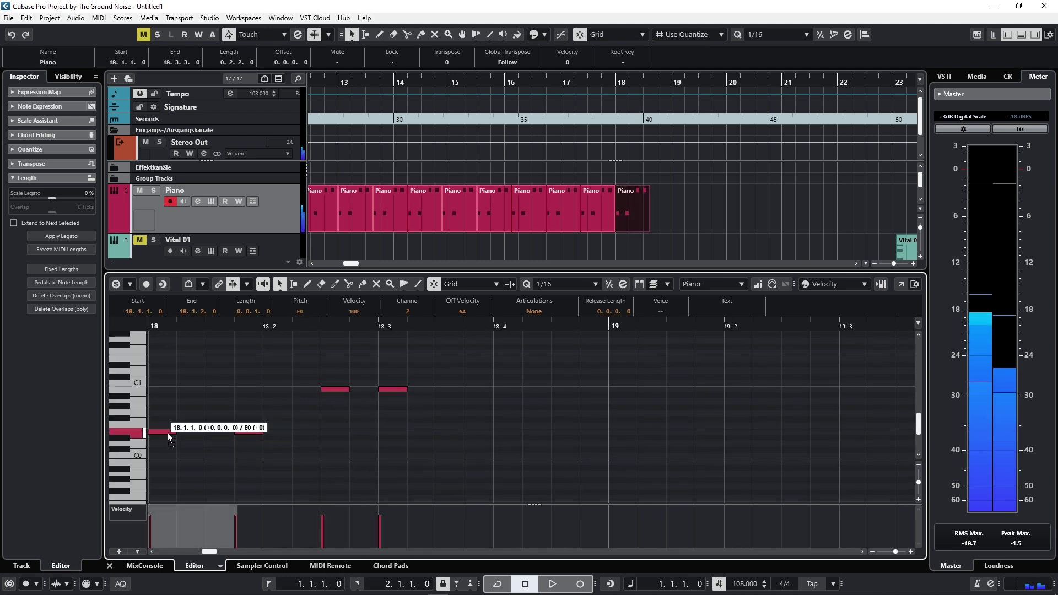
Set all four notes of the Piano part at bar 18 to A0 and close the editor.
{"action": "left_click_drag", "start_coordinate": [170, 435], "coordinate": [176, 405]}
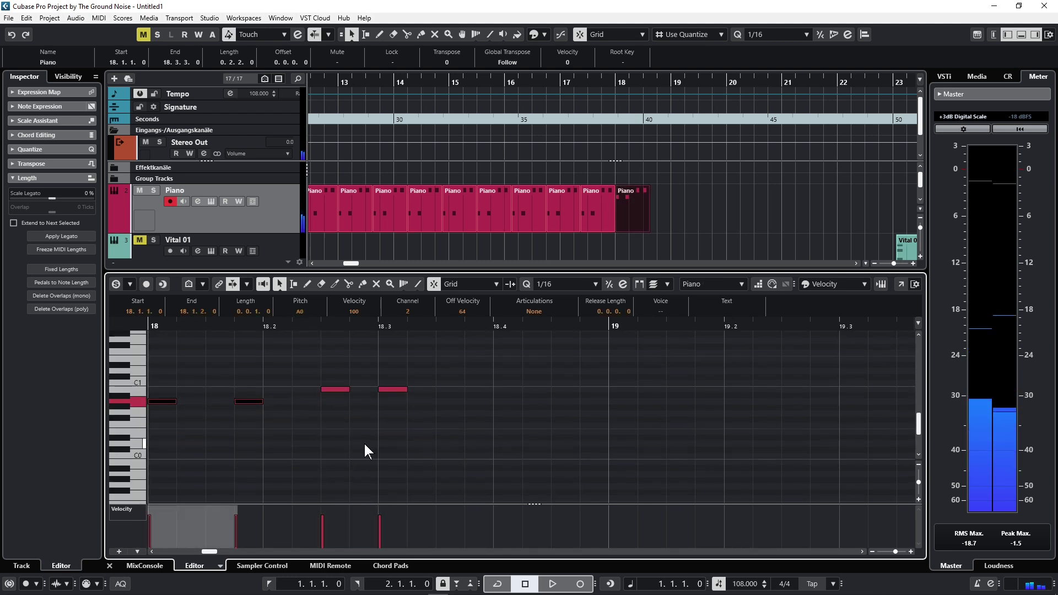
{"action": "left_click_drag", "start_coordinate": [295, 372], "coordinate": [426, 418]}
{"action": "left_click_drag", "start_coordinate": [333, 389], "coordinate": [335, 402]}
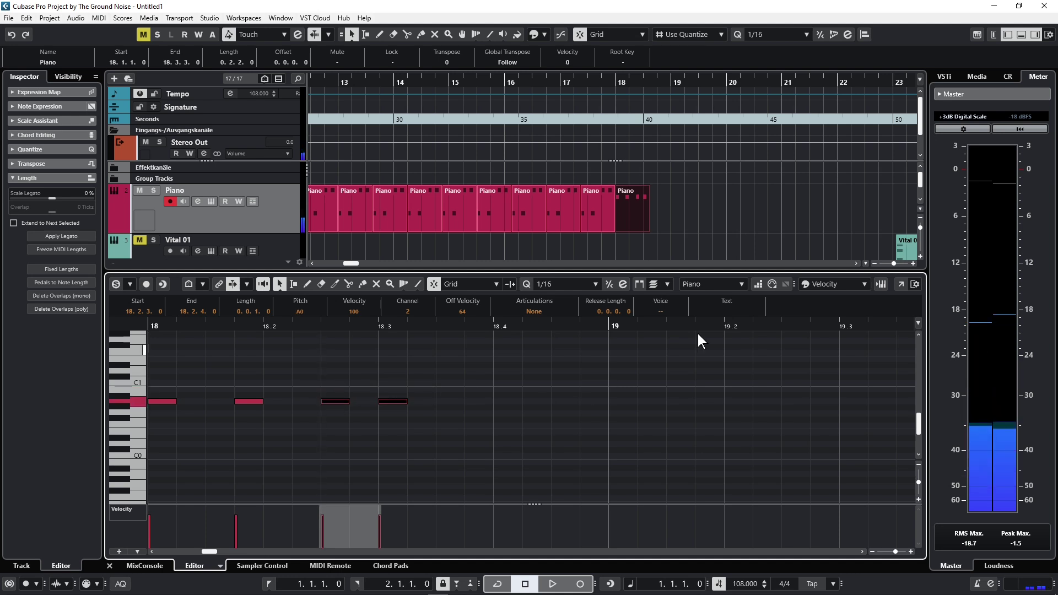
{"action": "key", "text": "ctrl+alt+e"}
Place a copy of the Vital Drone part at 18.1.1 with its note raised to A1, ending at bar 23.
{"action": "left_click_drag", "start_coordinate": [430, 344], "coordinate": [537, 344]}
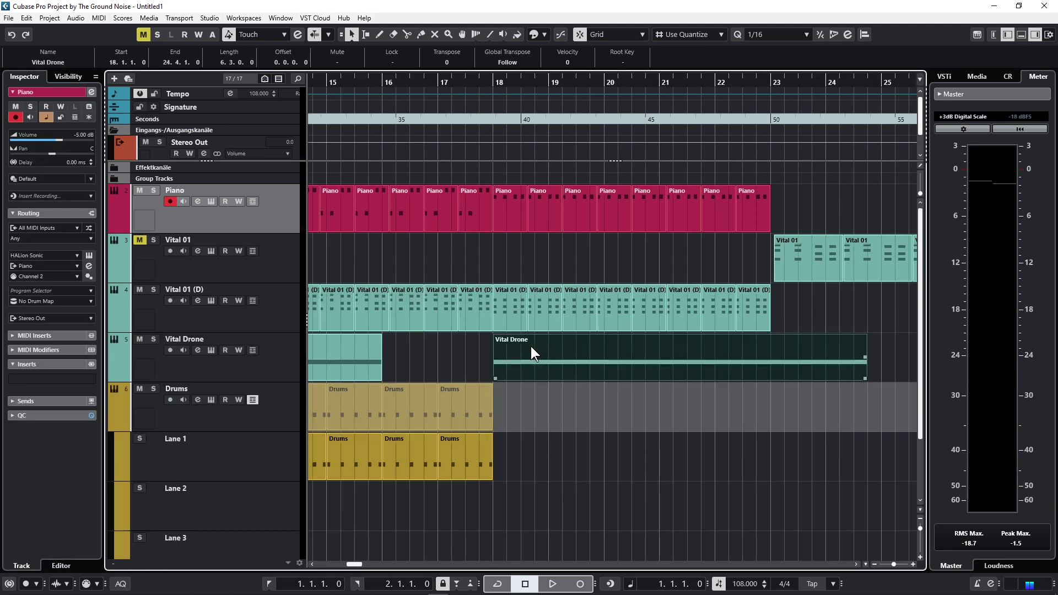
{"action": "double_click", "coordinate": [532, 346]}
{"action": "left_click_drag", "start_coordinate": [169, 426], "coordinate": [178, 395]}
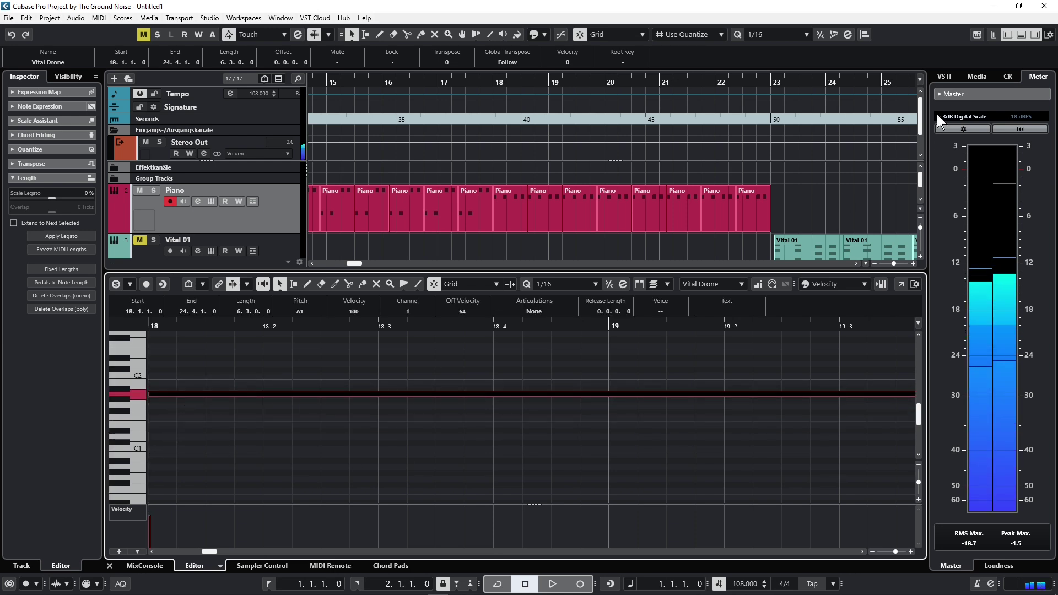
{"action": "left_click", "coordinate": [1019, 38]}
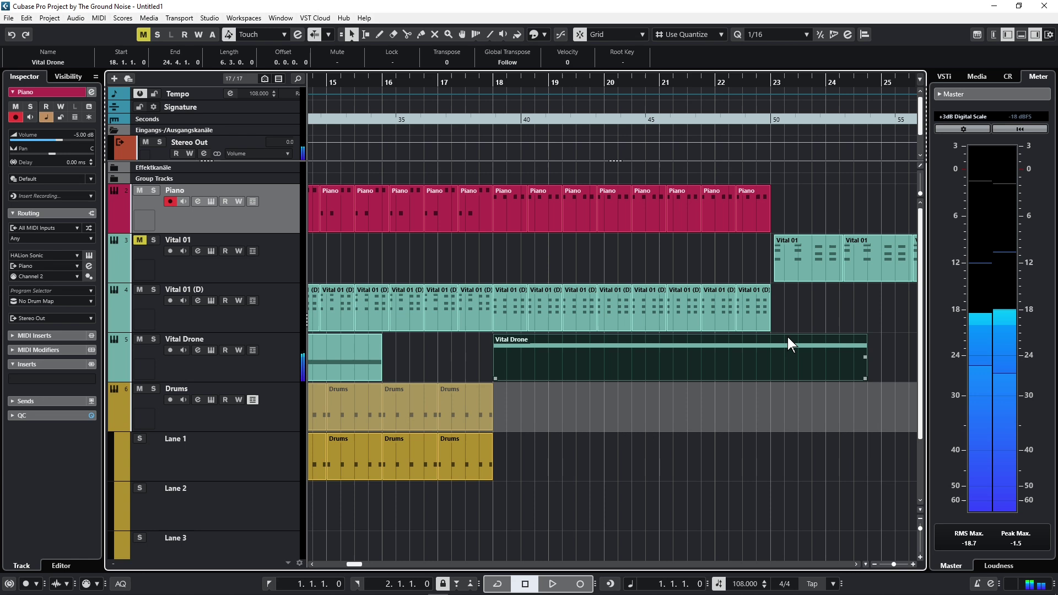
{"action": "double_click", "coordinate": [773, 357]}
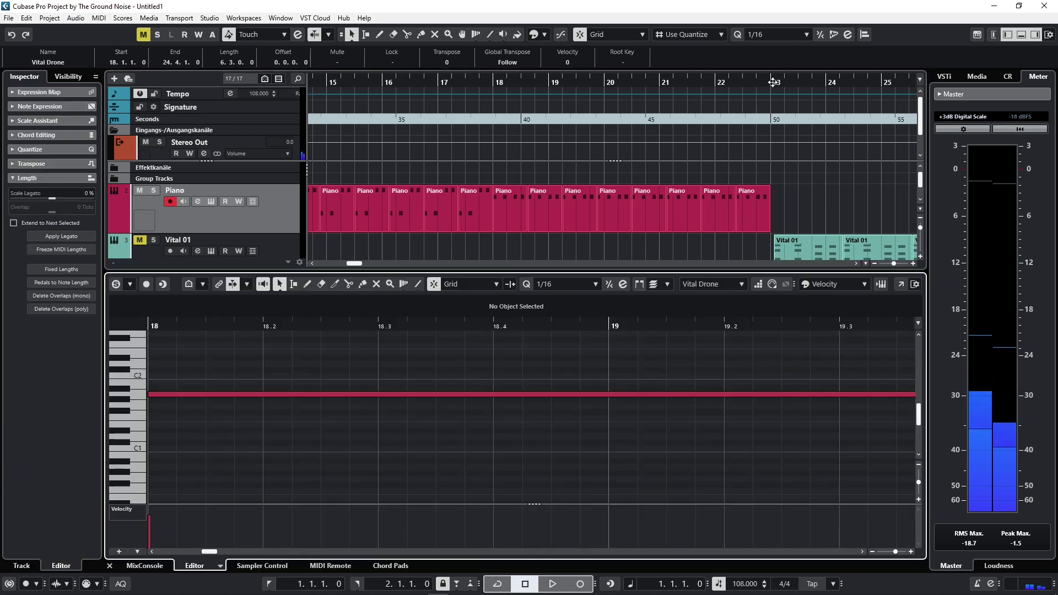
{"action": "left_click", "coordinate": [1019, 39]}
Align the four Vital 01 parts to start at 23.1.1 and unmute the Vital 01 track.
{"action": "left_click", "coordinate": [545, 269]}
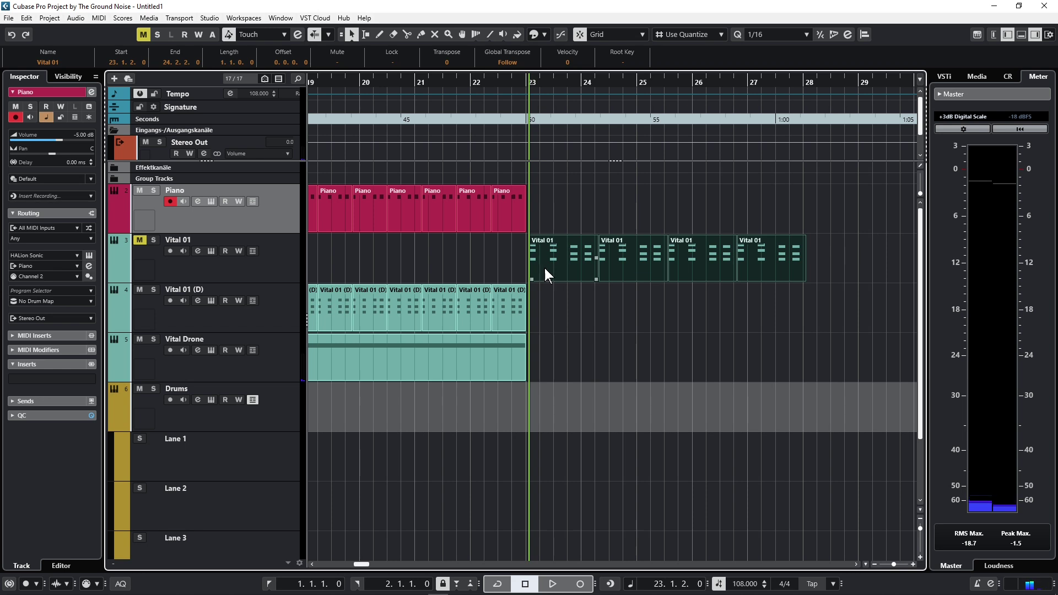
{"action": "left_click_drag", "start_coordinate": [545, 266], "coordinate": [540, 268]}
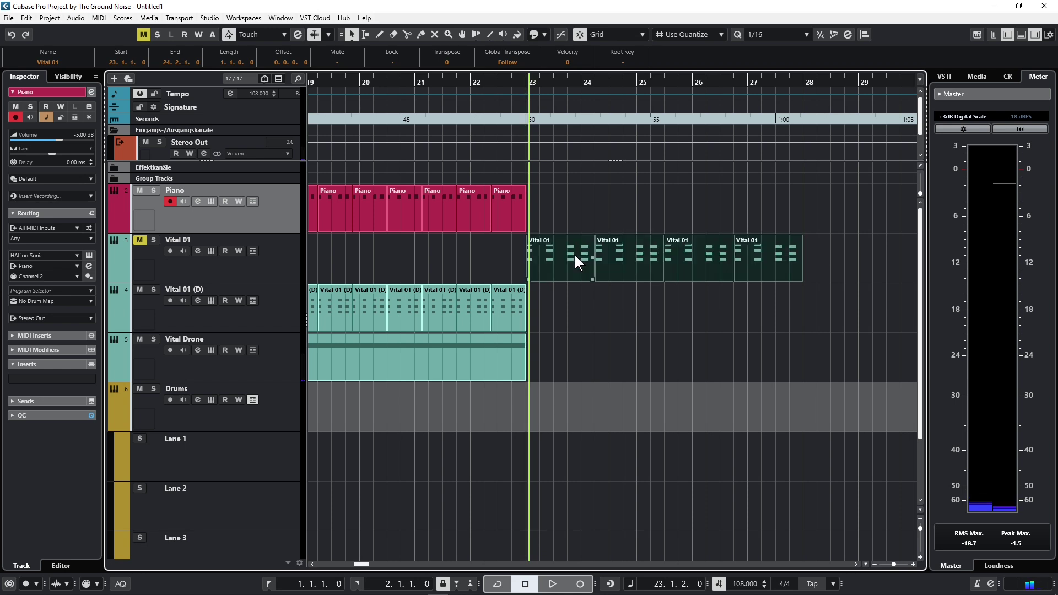
{"action": "left_click", "coordinate": [338, 256]}
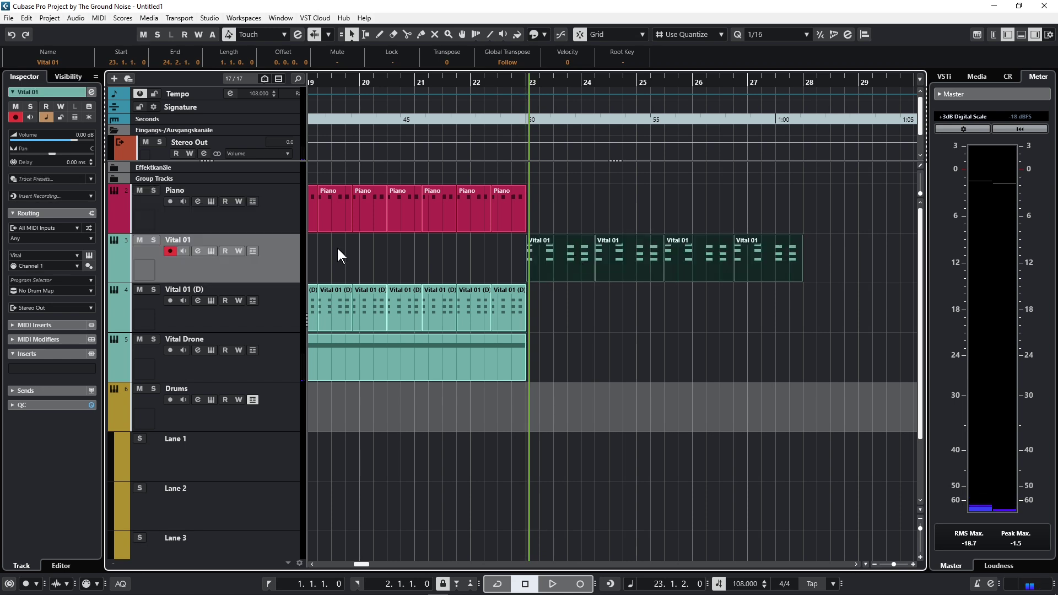
Enable Reverb in the Vital 01 track's synth and raise the reverb's mix and time.
{"action": "double_click", "coordinate": [74, 133]}
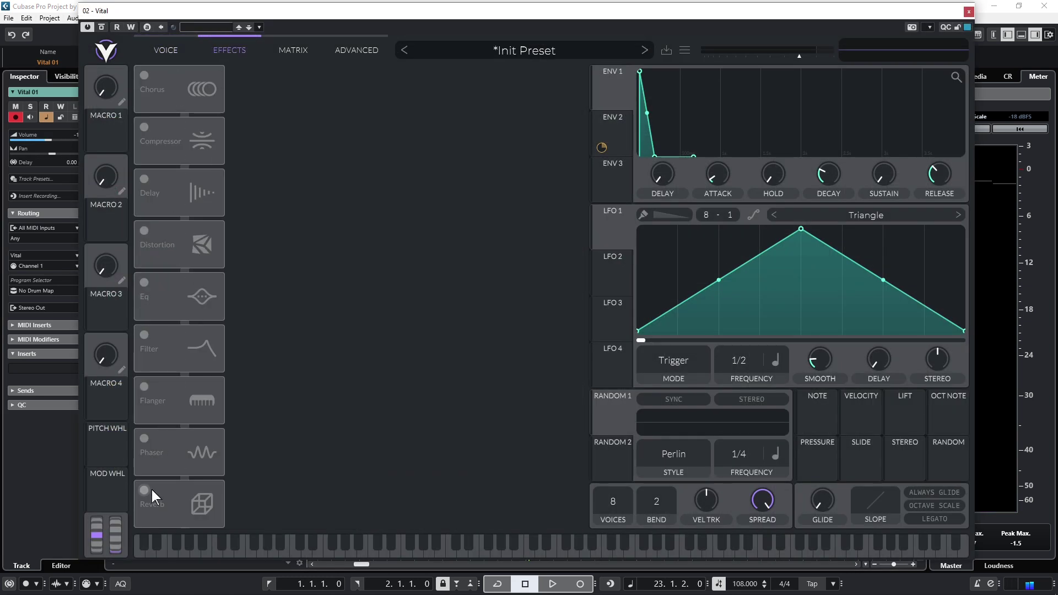
{"action": "left_click", "coordinate": [148, 490]}
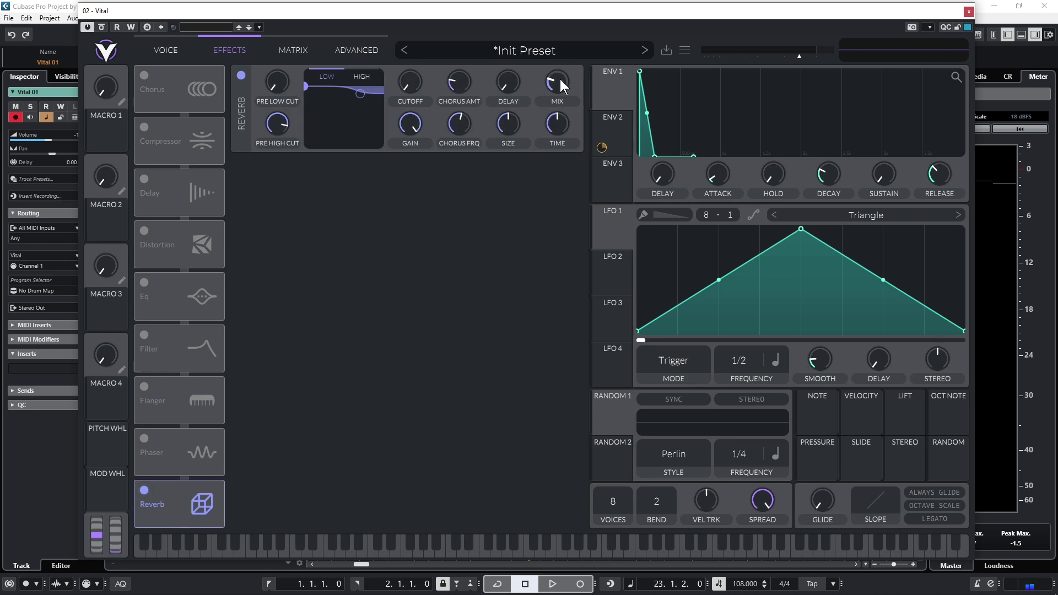
{"action": "left_click_drag", "start_coordinate": [562, 83], "coordinate": [565, 52]}
{"action": "left_click_drag", "start_coordinate": [566, 118], "coordinate": [584, 94]}
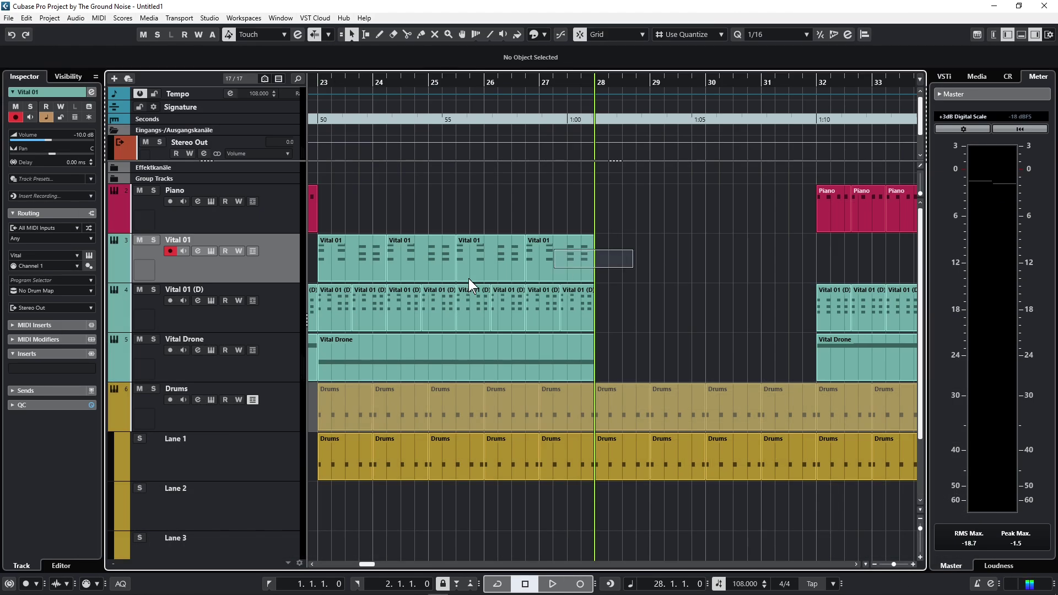
Duplicate the Vital 01 and Vital 01 (D) parts from bar 23 to bar 28 and shift the following section's Vital Drone part to 33.1.1.
{"action": "left_click", "coordinate": [359, 259]}
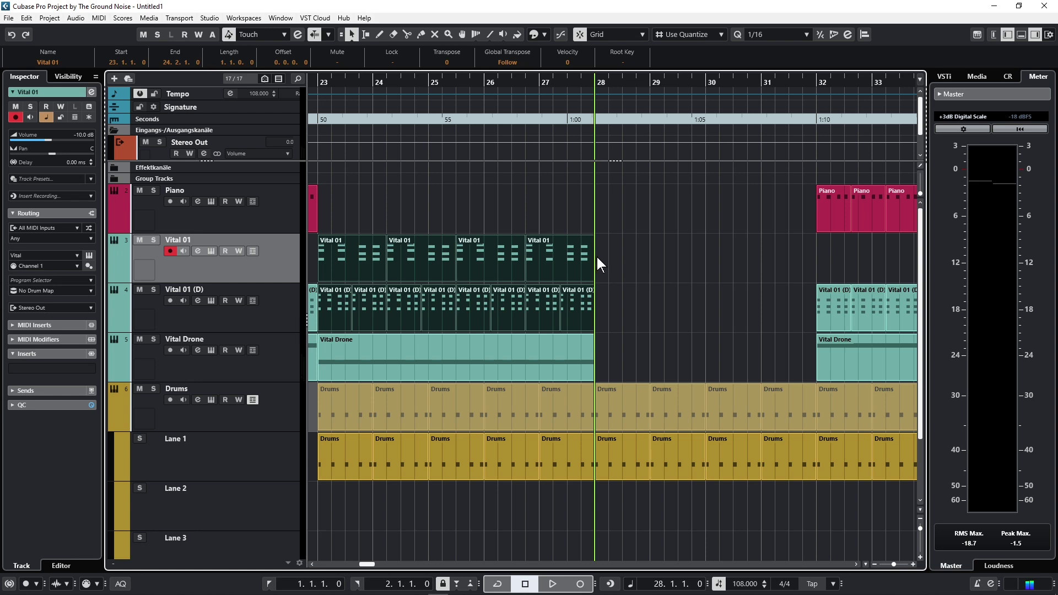
{"action": "key", "text": "ctrl+d"}
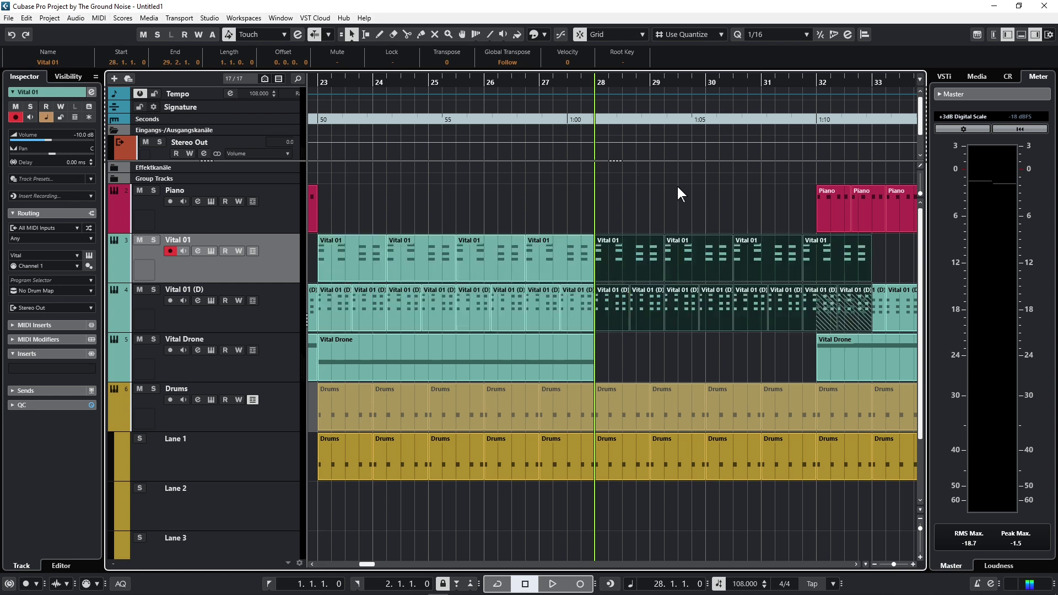
{"action": "scroll", "coordinate": [677, 185], "scroll_direction": "right", "scroll_amount": 5}
{"action": "left_click", "coordinate": [628, 351]}
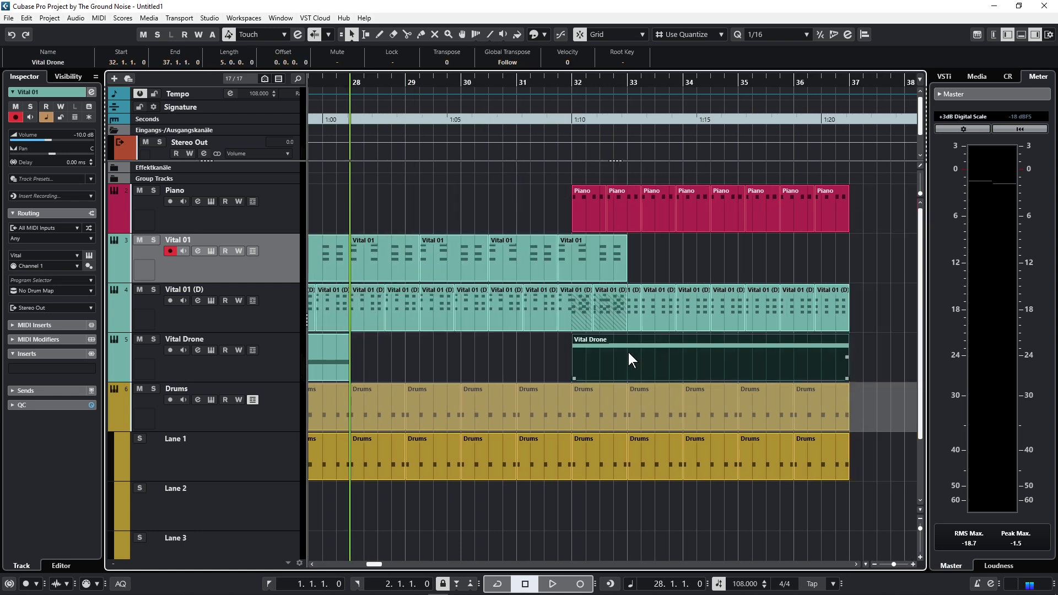
{"action": "left_click_drag", "start_coordinate": [629, 354], "coordinate": [676, 347]}
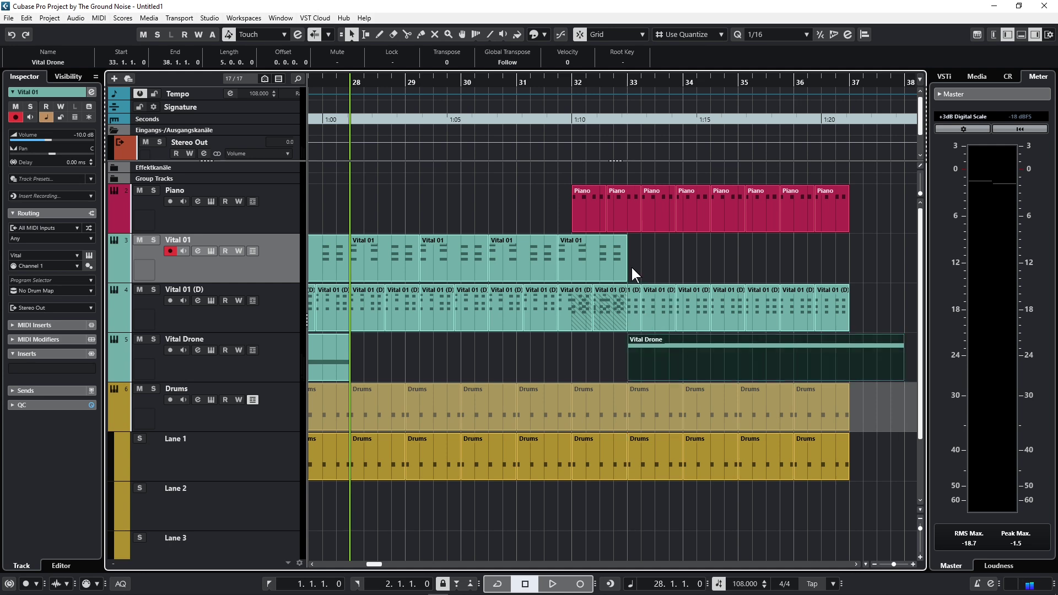
{"action": "left_click_drag", "start_coordinate": [633, 269], "coordinate": [881, 308]}
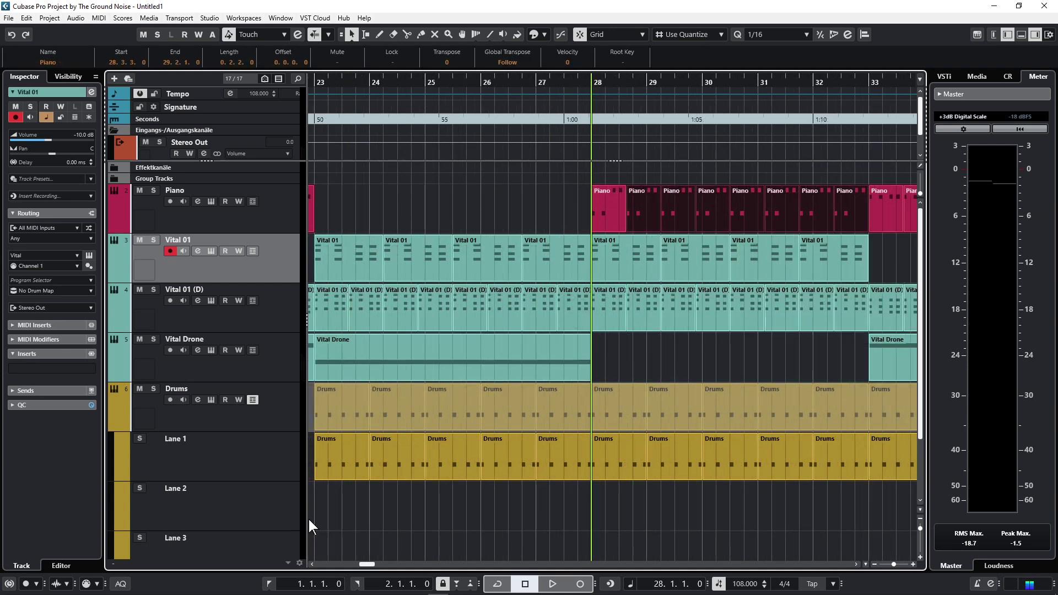
Move the five muted drum parts on Lane 2 from bar 5 to start at bar 28.
{"action": "scroll", "coordinate": [466, 490], "scroll_direction": "left", "scroll_amount": 6}
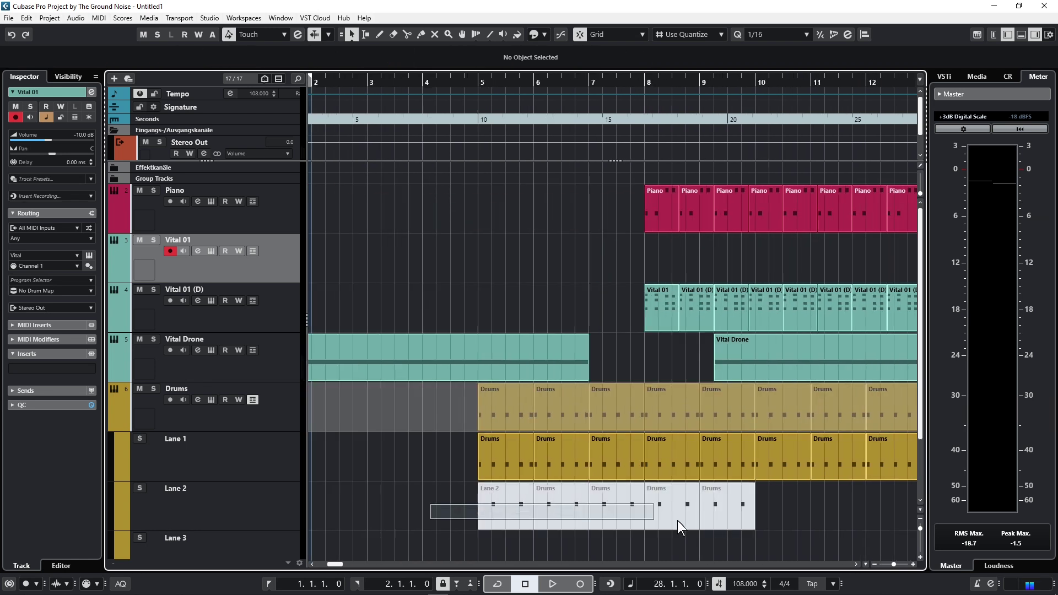
{"action": "left_click", "coordinate": [444, 513]}
{"action": "left_click_drag", "start_coordinate": [484, 515], "coordinate": [912, 509]}
{"action": "scroll", "coordinate": [913, 506], "scroll_direction": "right", "scroll_amount": 10}
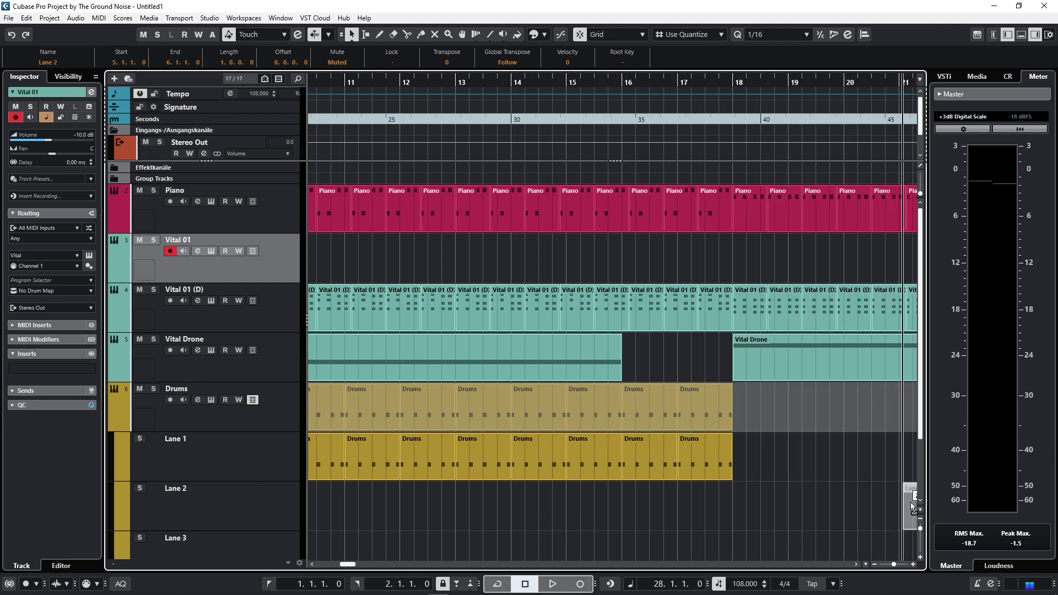
{"action": "left_click_drag", "start_coordinate": [923, 504], "coordinate": [745, 513]}
{"action": "scroll", "coordinate": [650, 517], "scroll_direction": "right", "scroll_amount": 6}
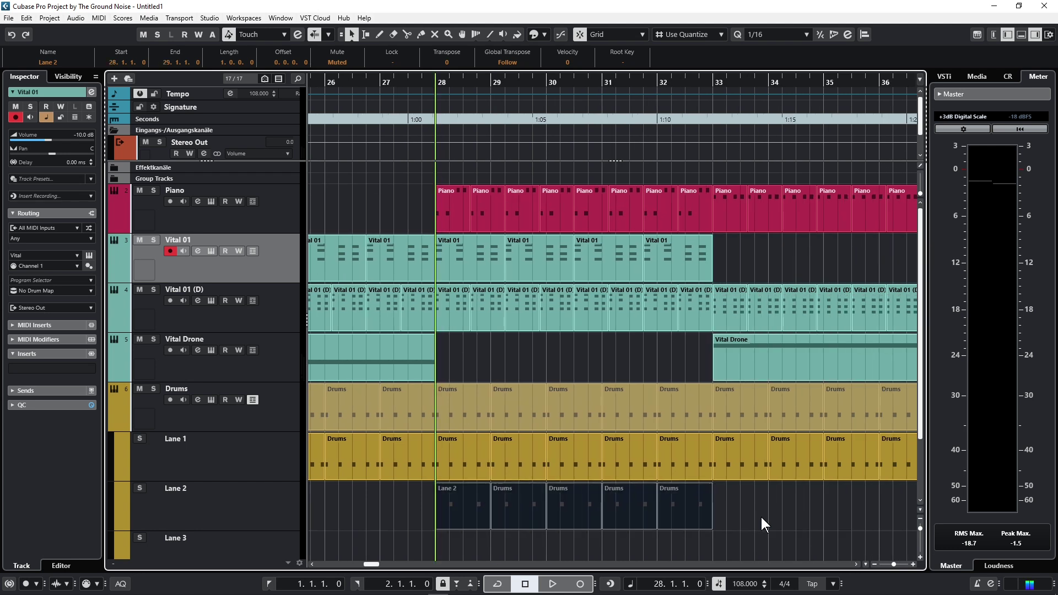
Repeat the five Lane 2 drum parts from bar 33 to bar 38 and unmute all the Lane 2 parts from bar 28 on.
{"action": "scroll", "coordinate": [787, 521], "scroll_direction": "right", "scroll_amount": 3}
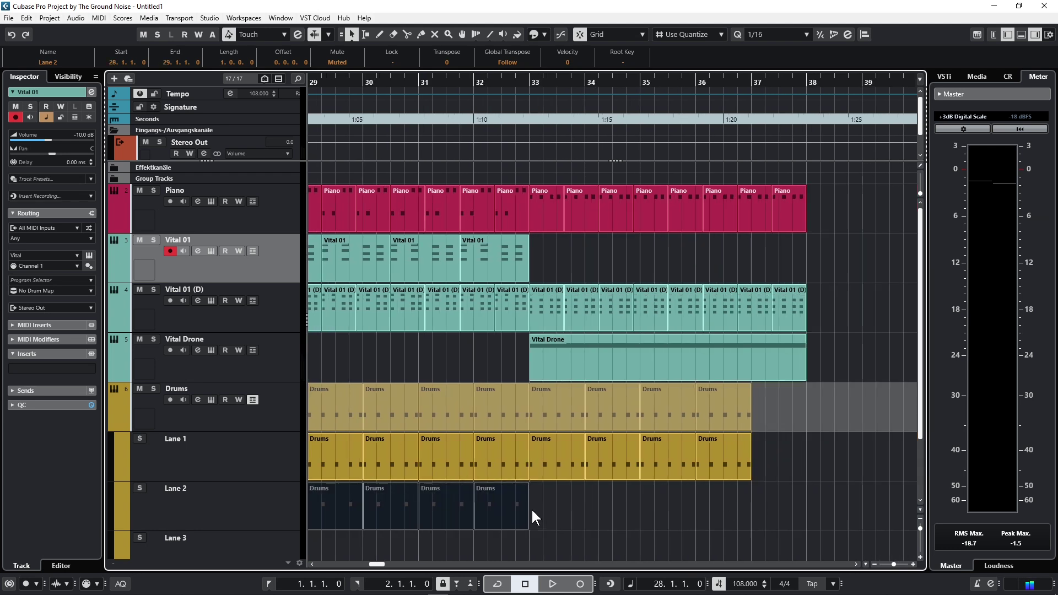
{"action": "left_click_drag", "start_coordinate": [527, 506], "coordinate": [646, 509]}
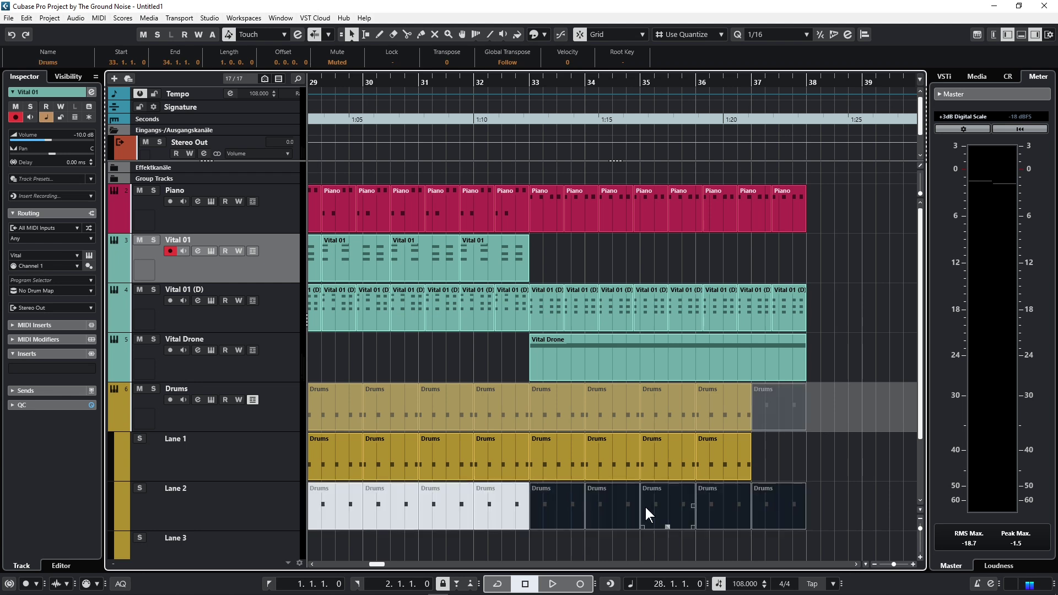
{"action": "left_click_drag", "start_coordinate": [773, 511], "coordinate": [770, 513]}
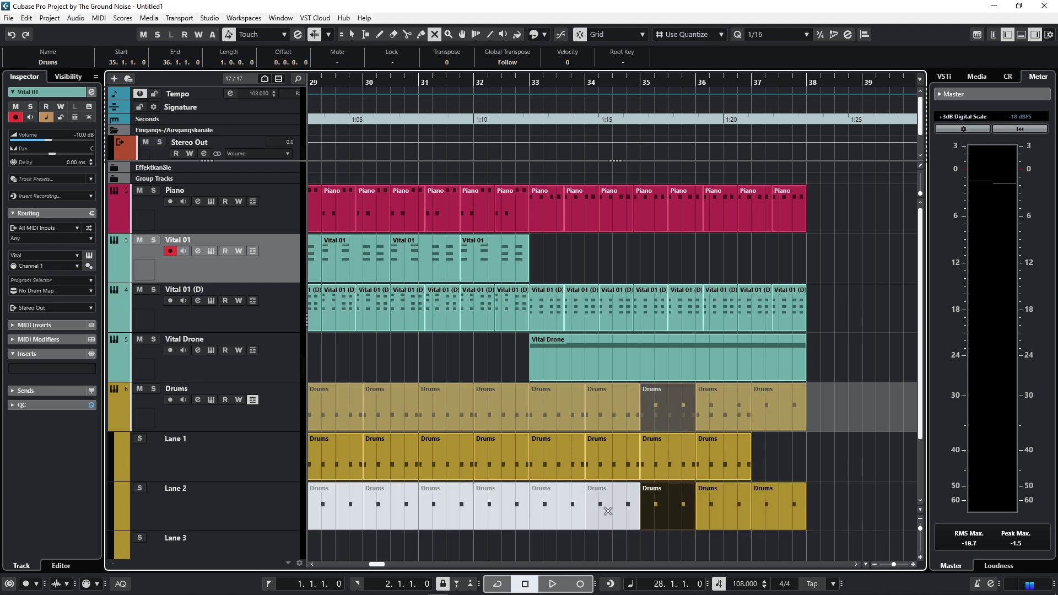
{"action": "left_click_drag", "start_coordinate": [525, 512], "coordinate": [349, 515]}
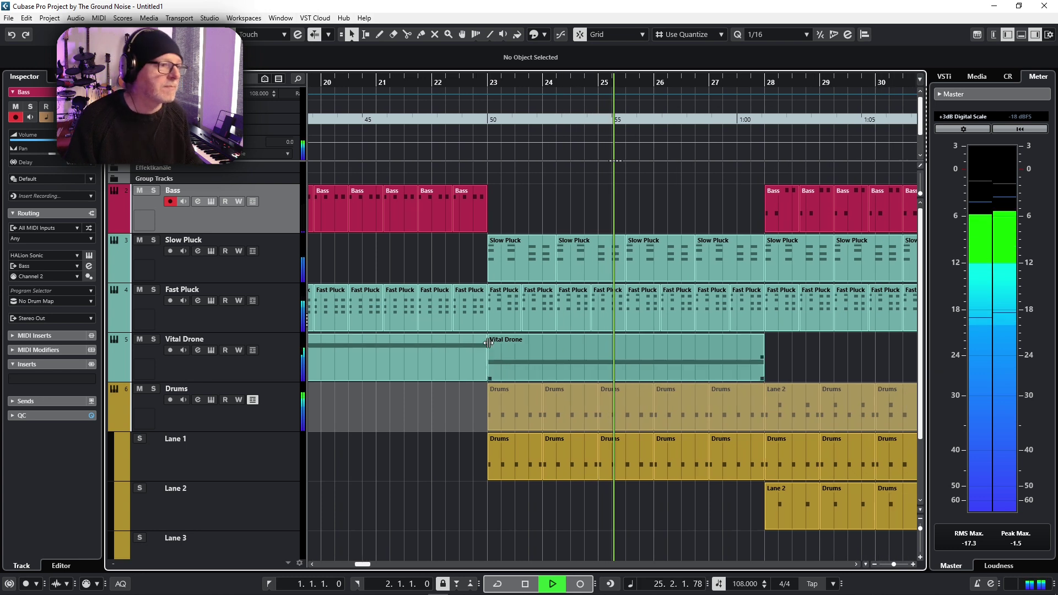
Lengthen the Envelope 1 decay and raise the Filter 1 cutoff in the Slow Pluck track's synth during playback, and close its window.
{"action": "left_click", "coordinate": [152, 261]}
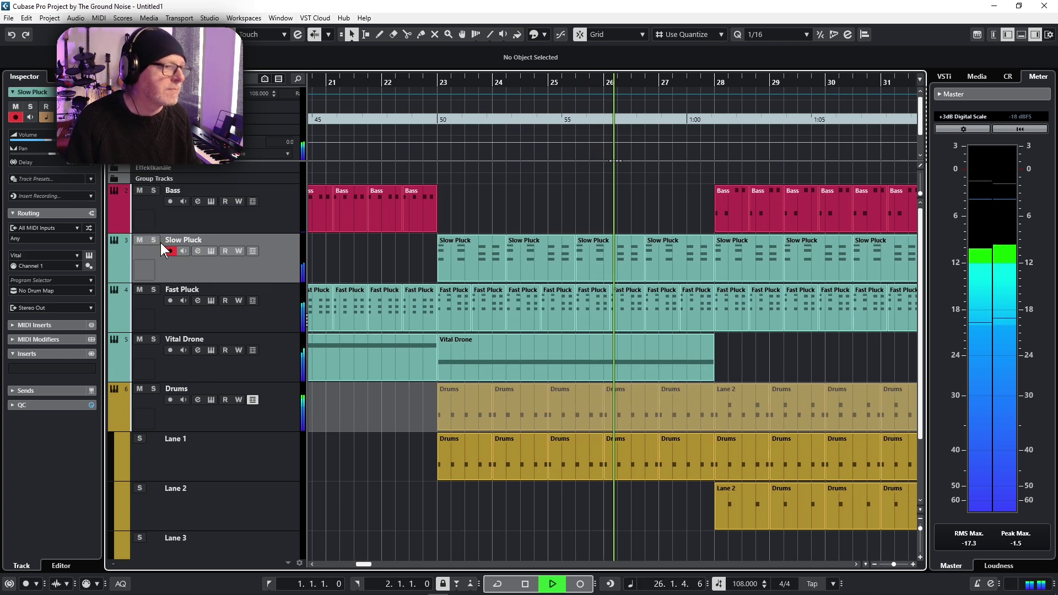
{"action": "left_click", "coordinate": [211, 251]}
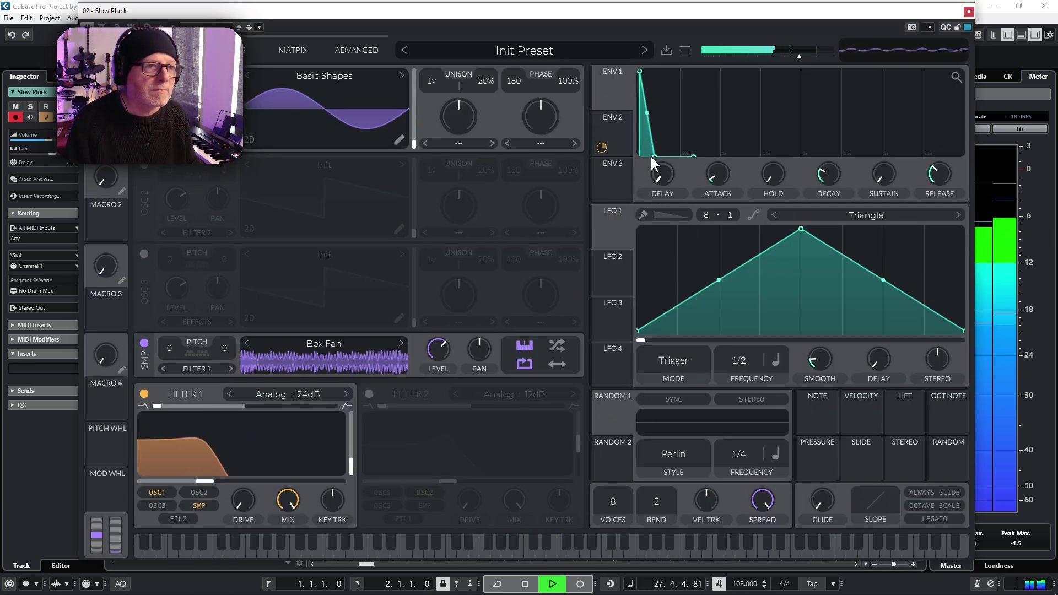
{"action": "left_click_drag", "start_coordinate": [651, 156], "coordinate": [667, 164]}
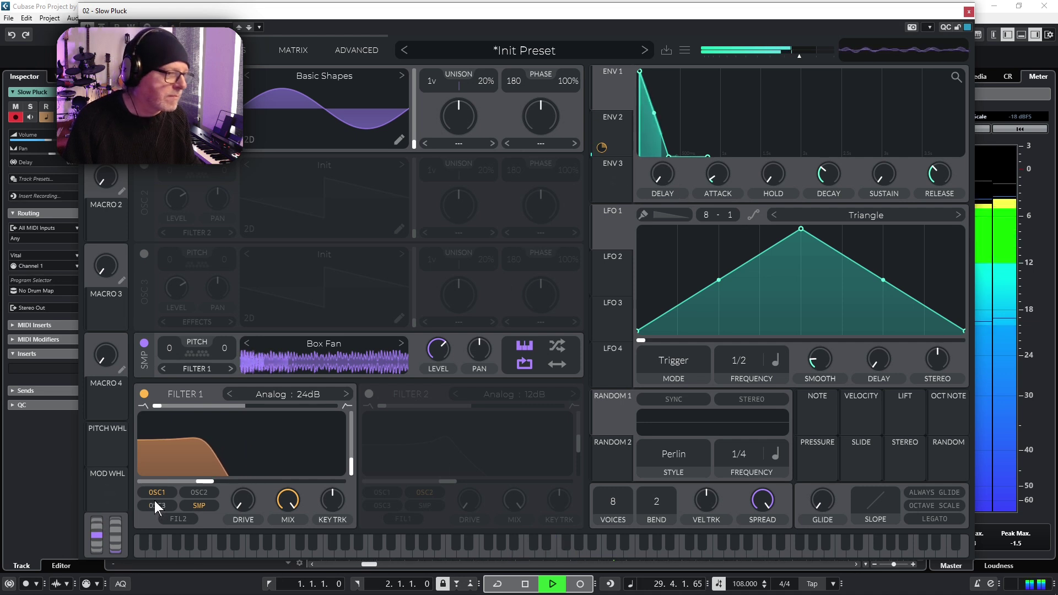
{"action": "left_click_drag", "start_coordinate": [210, 484], "coordinate": [234, 481]}
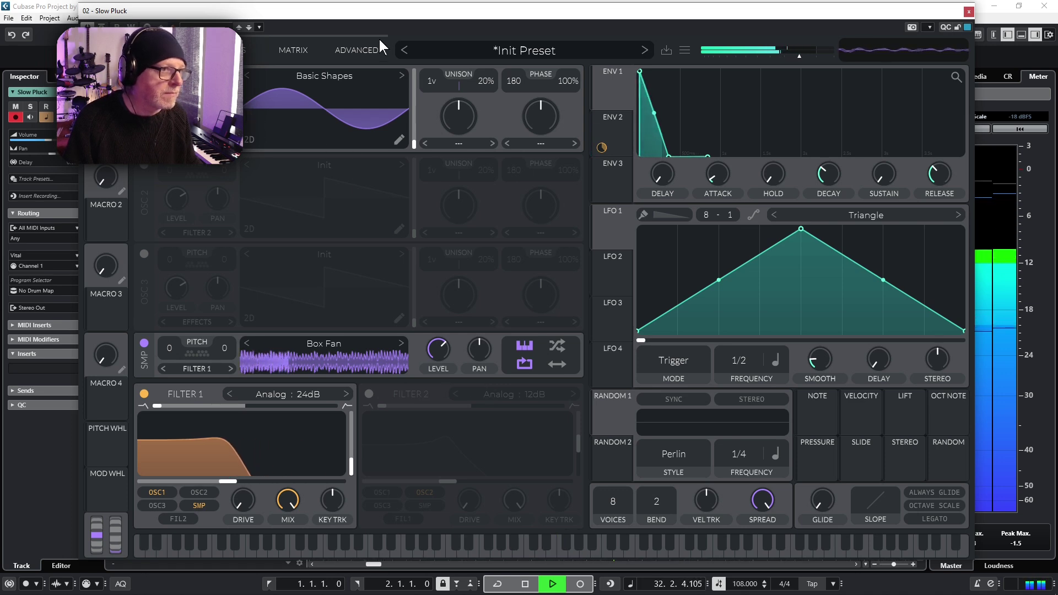
{"action": "left_click", "coordinate": [969, 13]}
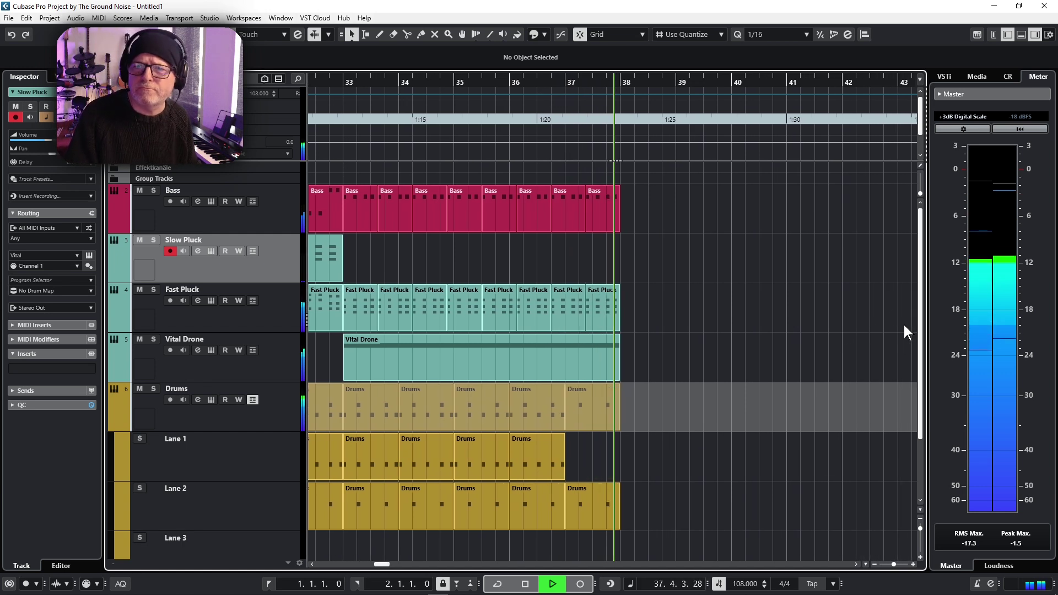
Stop playback and extend the Lane 1 drums with four repeated parts from bar 18 to bar 22.
{"action": "key", "text": "space"}
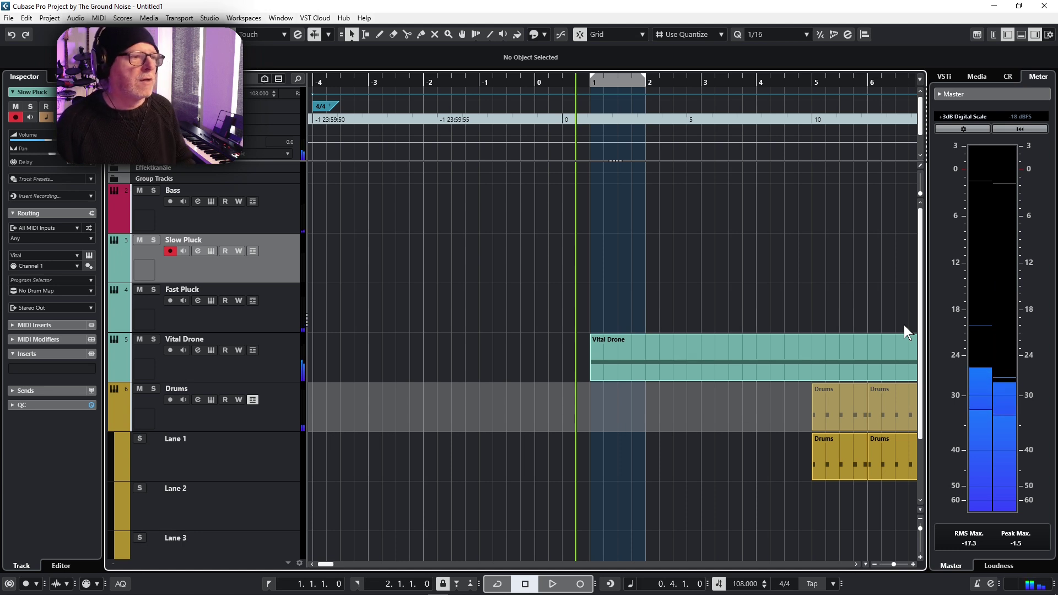
{"action": "scroll", "coordinate": [709, 507], "scroll_direction": "right", "scroll_amount": 6}
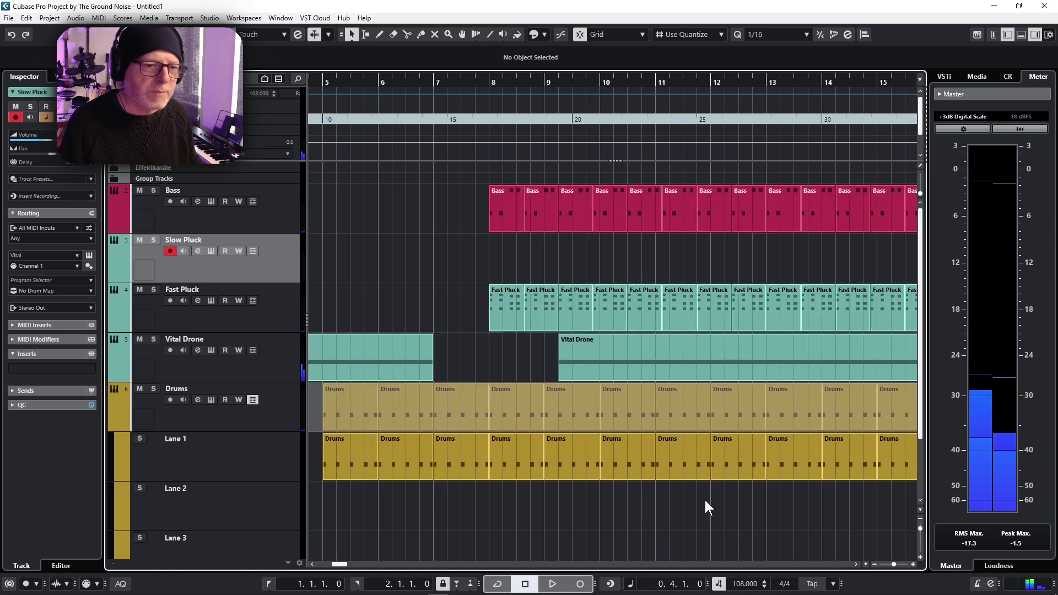
{"action": "scroll", "coordinate": [704, 497], "scroll_direction": "right", "scroll_amount": 4}
{"action": "scroll", "coordinate": [736, 479], "scroll_direction": "right", "scroll_amount": 3}
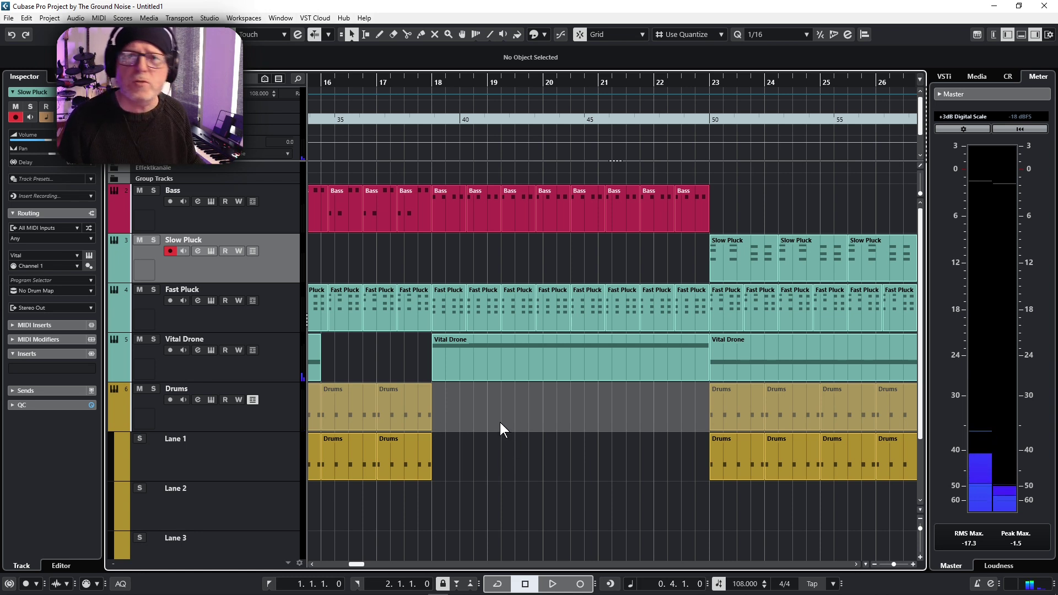
{"action": "left_click_drag", "start_coordinate": [432, 463], "coordinate": [644, 465]}
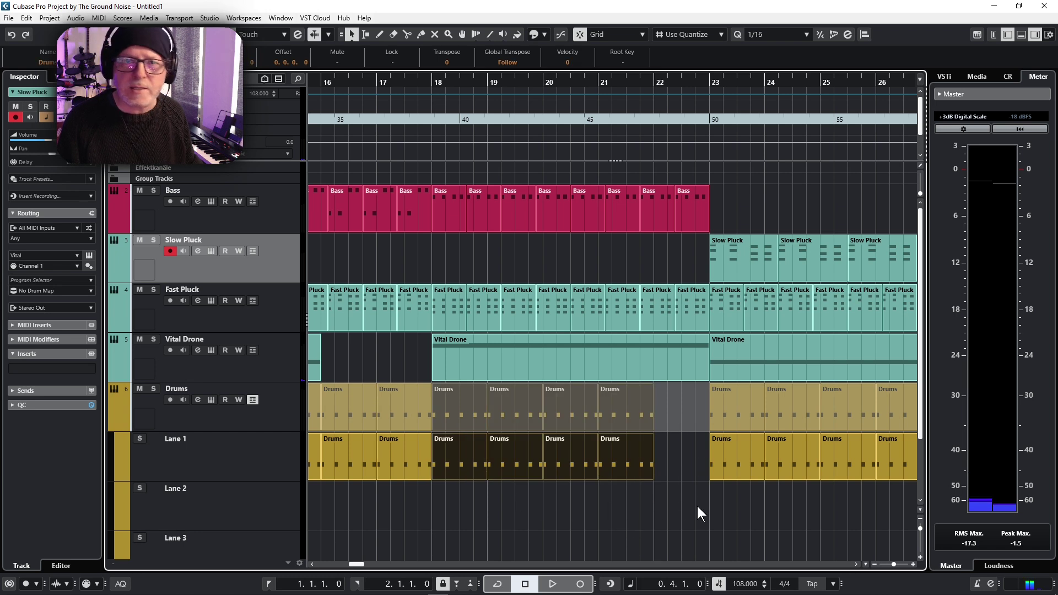
Look over the arrangement of the tracks from bar 21 to bar 34.
{"action": "scroll", "coordinate": [680, 506], "scroll_direction": "right", "scroll_amount": 5}
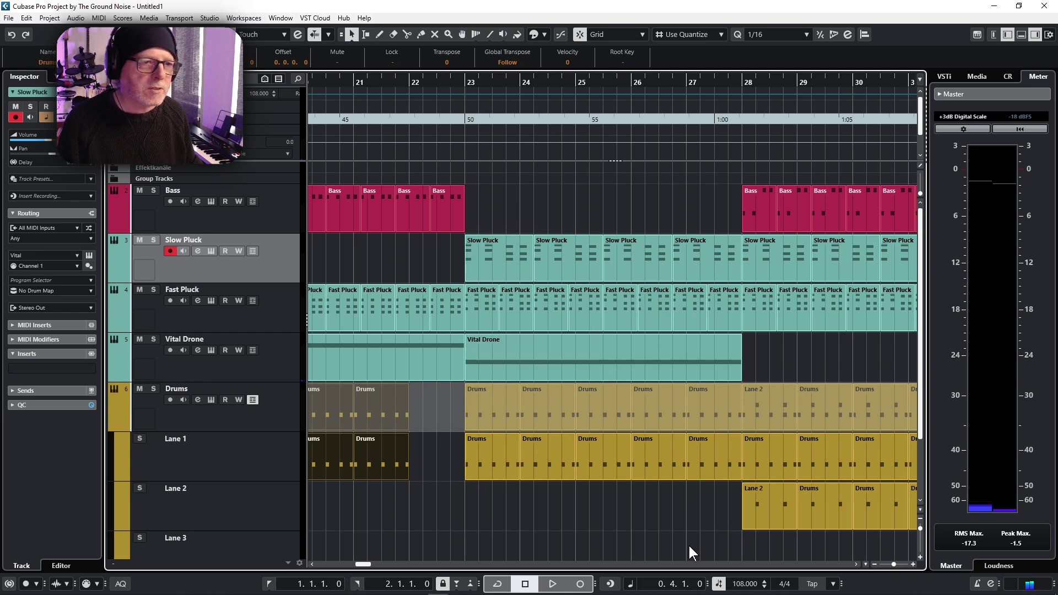
{"action": "scroll", "coordinate": [607, 530], "scroll_direction": "right", "scroll_amount": 3}
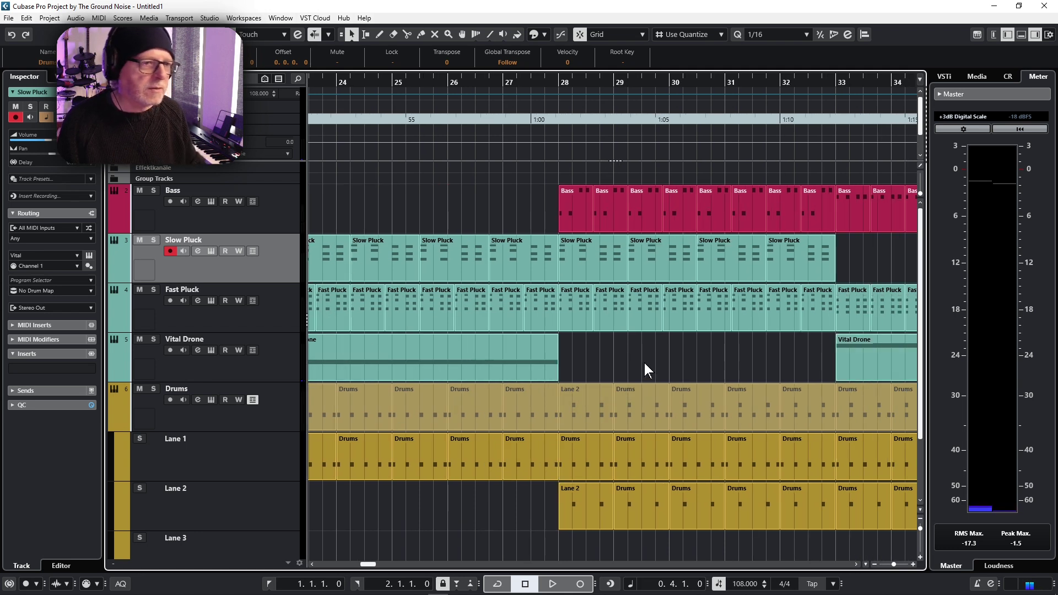
{"action": "scroll", "coordinate": [643, 358], "scroll_direction": "left", "scroll_amount": 2}
{"action": "scroll", "coordinate": [763, 356], "scroll_direction": "right", "scroll_amount": 2}
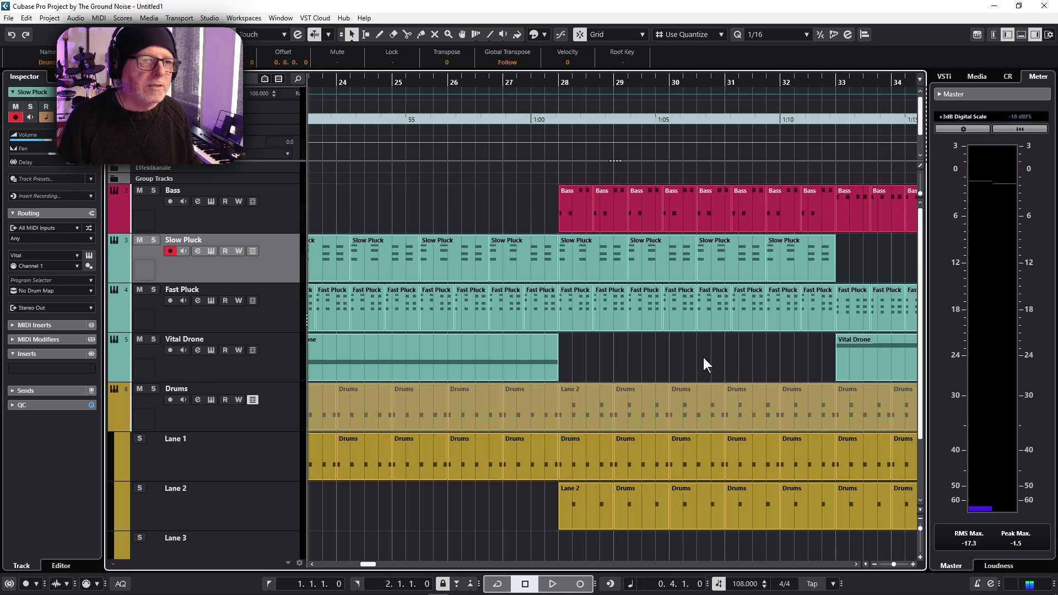
{"action": "scroll", "coordinate": [701, 356], "scroll_direction": "right", "scroll_amount": 3}
{"action": "scroll", "coordinate": [550, 350], "scroll_direction": "left", "scroll_amount": 1}
{"action": "scroll", "coordinate": [551, 352], "scroll_direction": "left", "scroll_amount": 3}
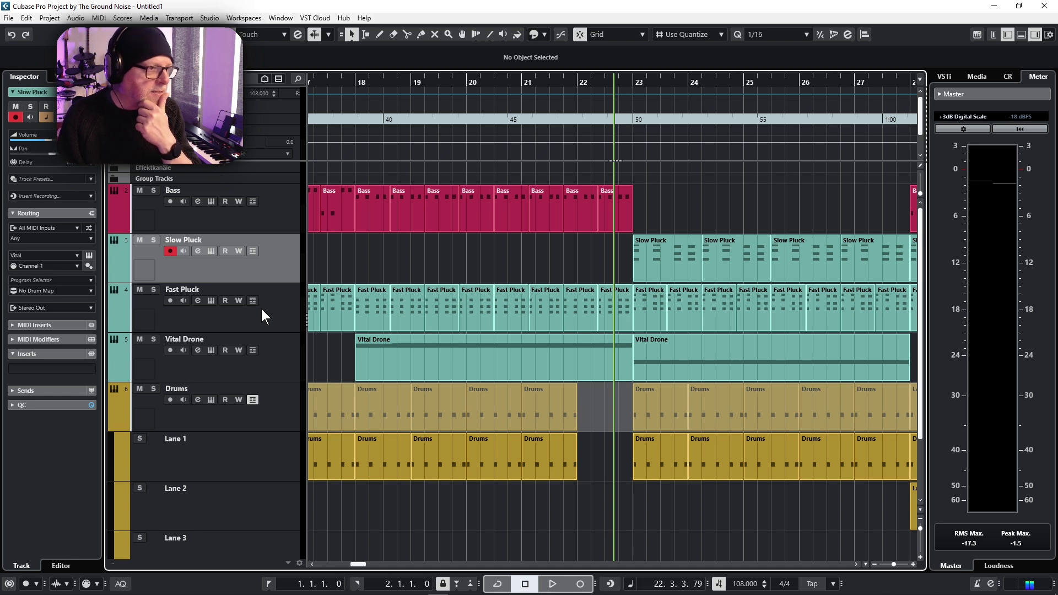
Insert AutoPan on the Slow Pluck track with a square panning waveform and 100 % width.
{"action": "left_click", "coordinate": [33, 370]}
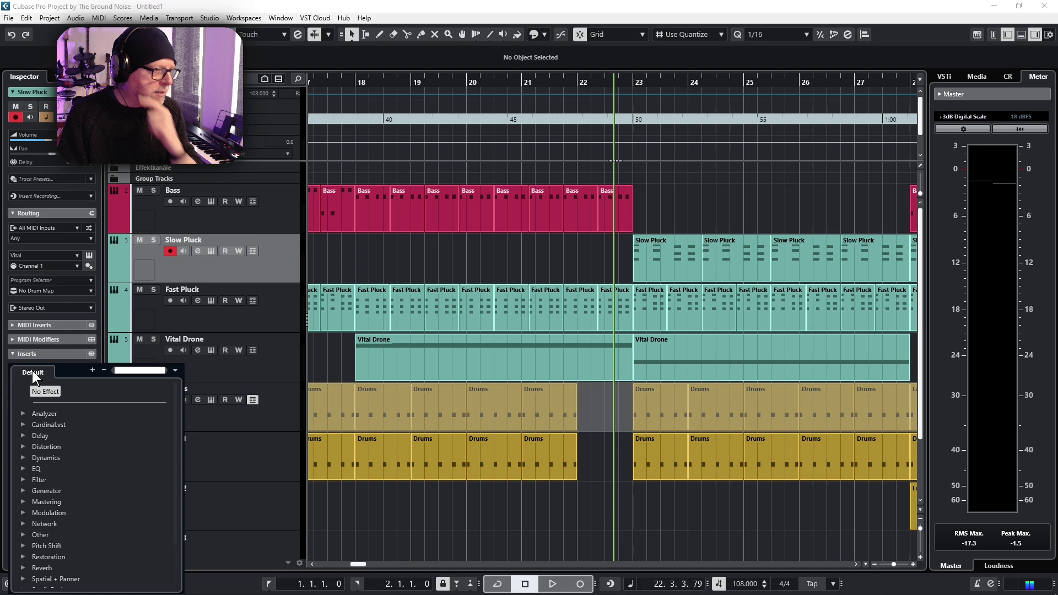
{"action": "type", "text": "autopan"}
{"action": "key", "text": "Return"}
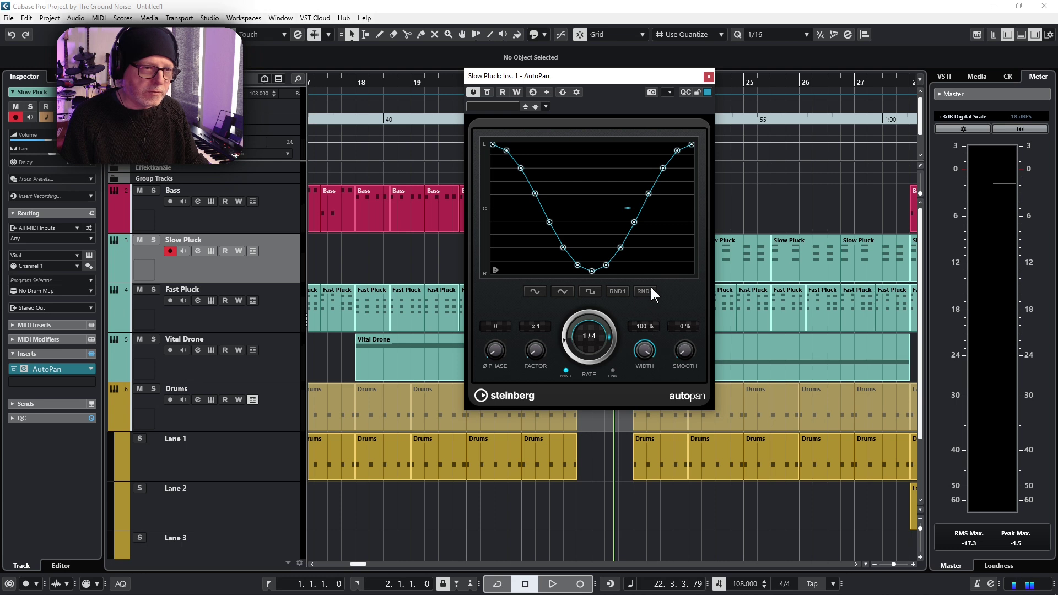
{"action": "left_click", "coordinate": [645, 327], "text": "ctrl"}
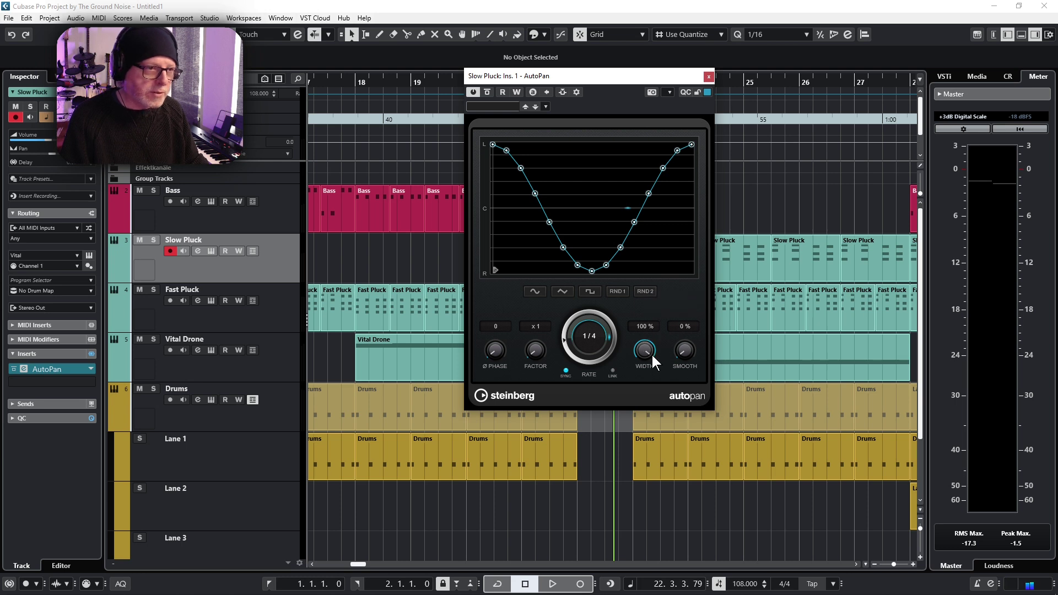
{"action": "left_click", "coordinate": [590, 292]}
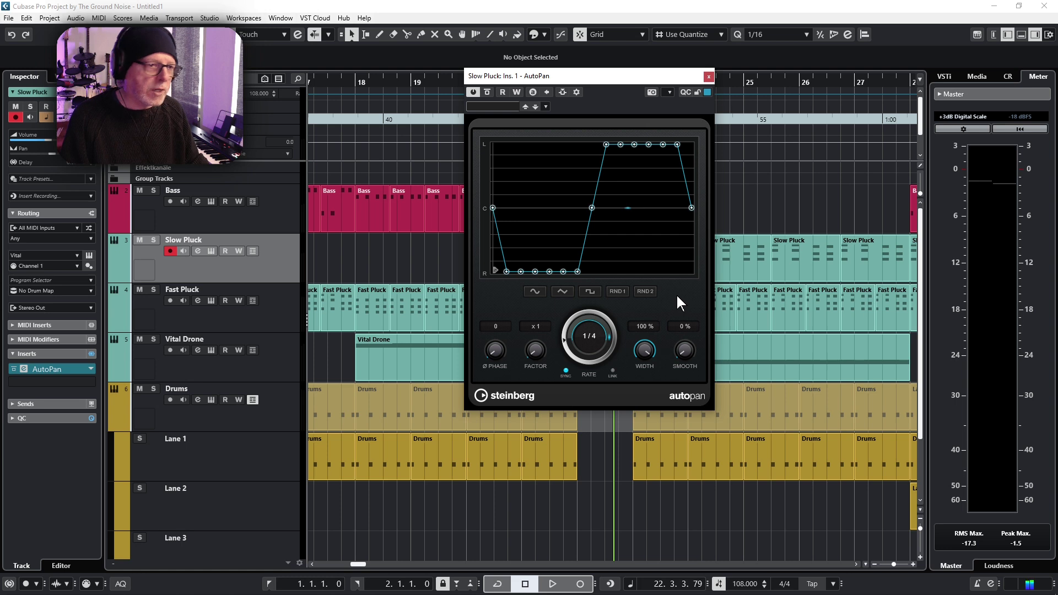
Solo the Slow Pluck track and play it repeatedly from just before bar 23 to check the panning effect.
{"action": "key", "text": "space"}
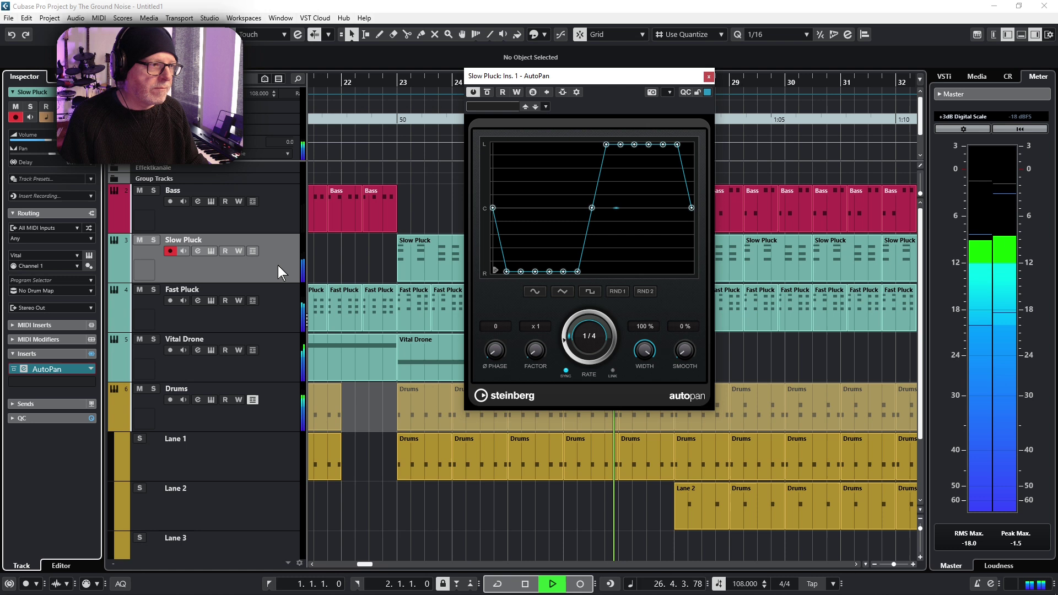
{"action": "left_click", "coordinate": [153, 240]}
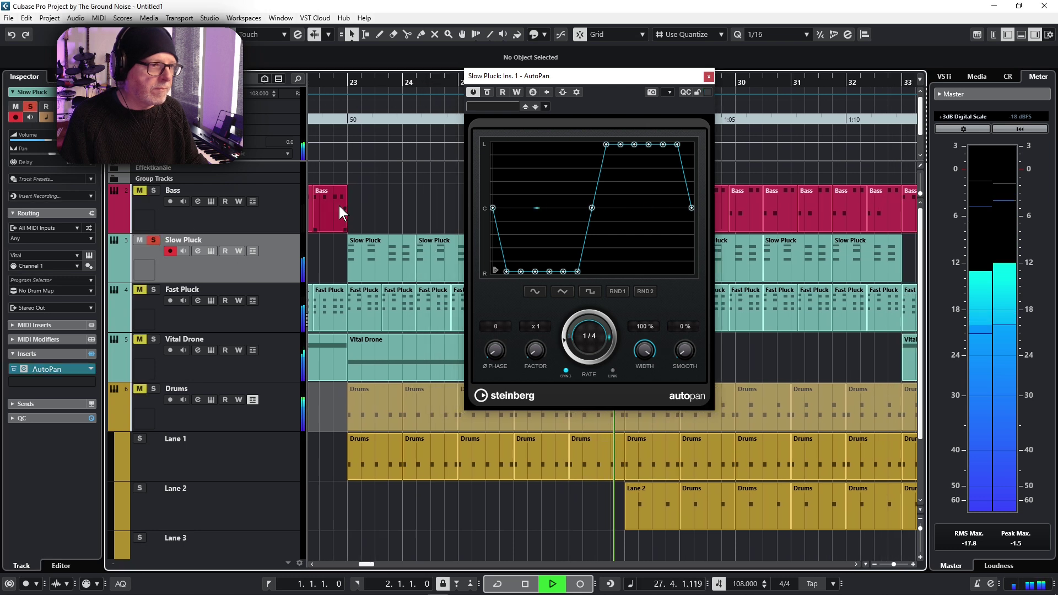
{"action": "key", "text": "space"}
{"action": "key", "text": "space"}
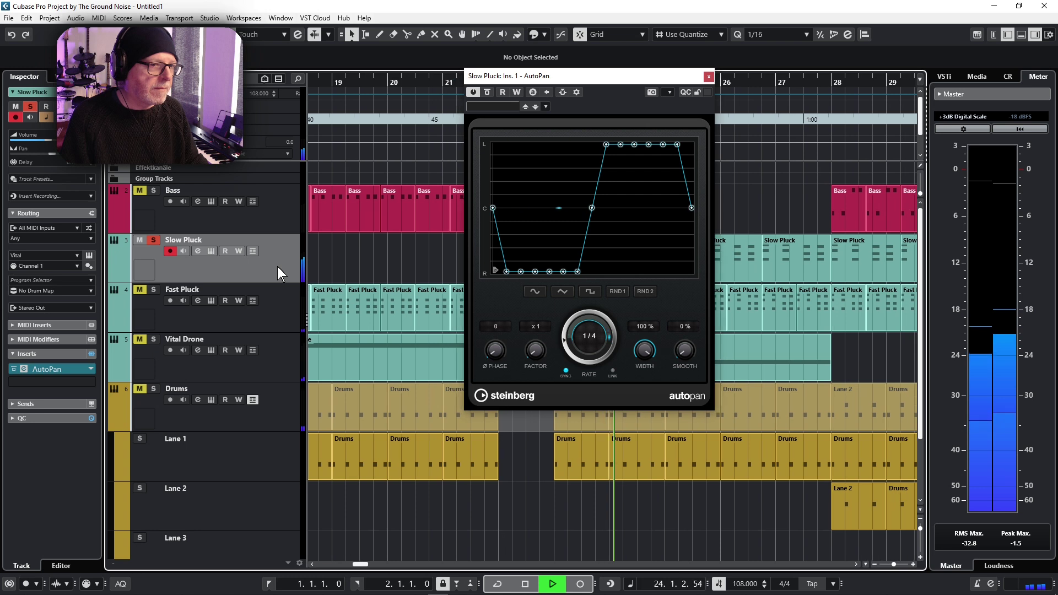
{"action": "key", "text": "space"}
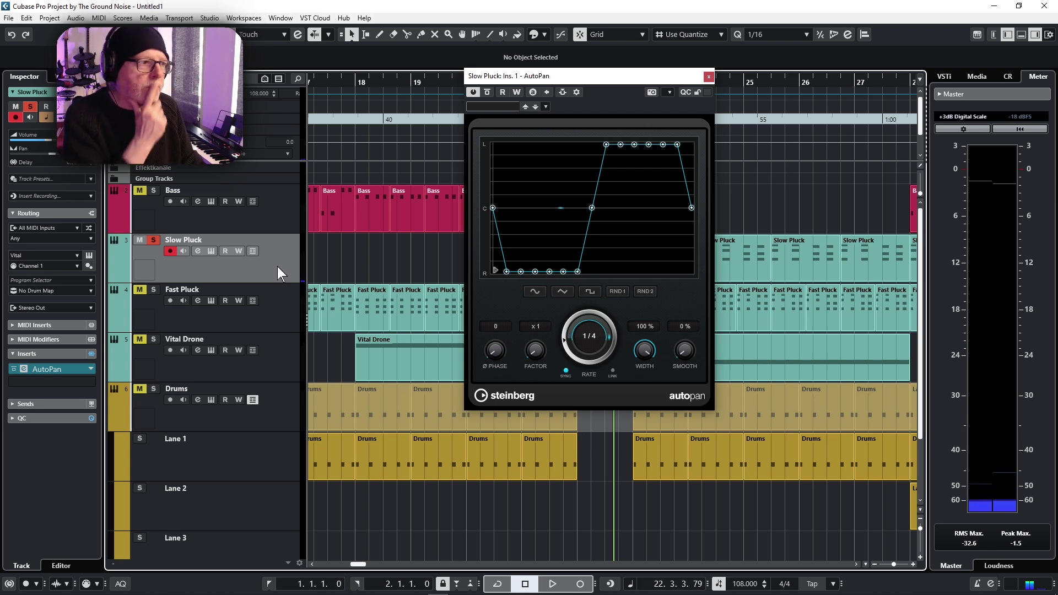
{"action": "key", "text": "space"}
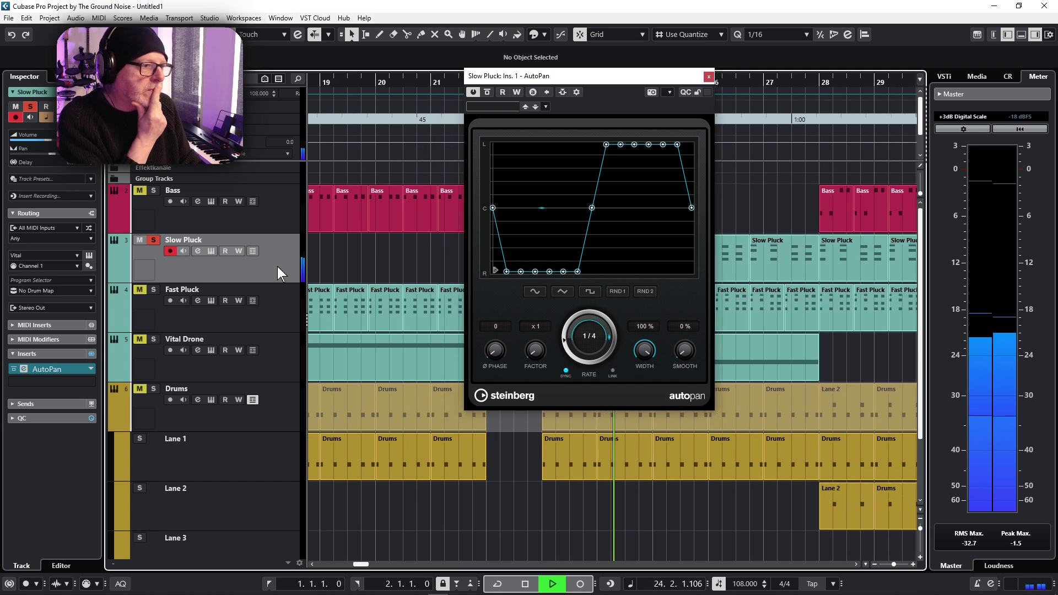
{"action": "key", "text": "space"}
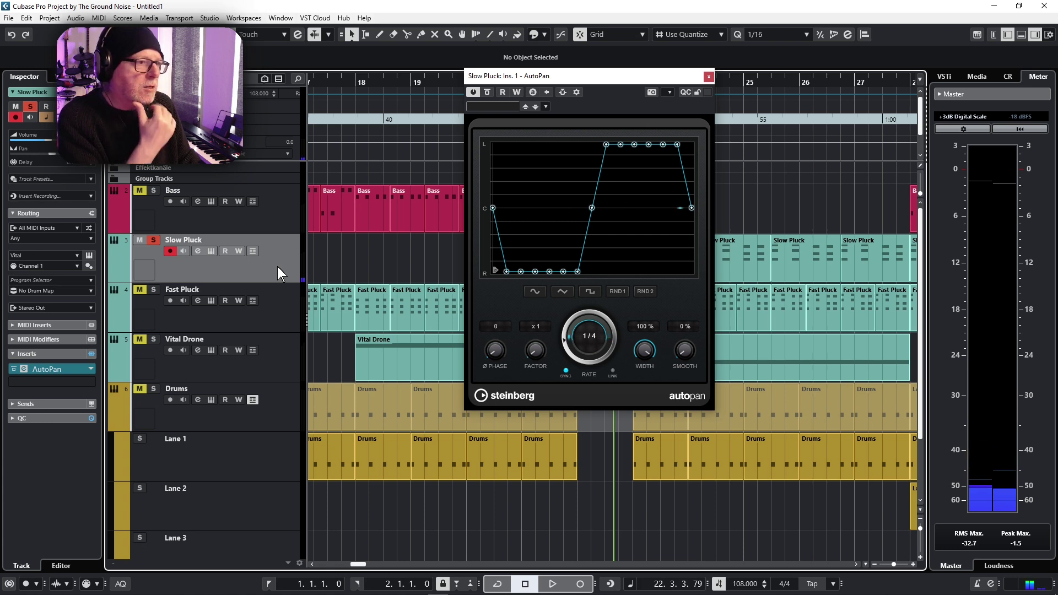
{"action": "key", "text": "space"}
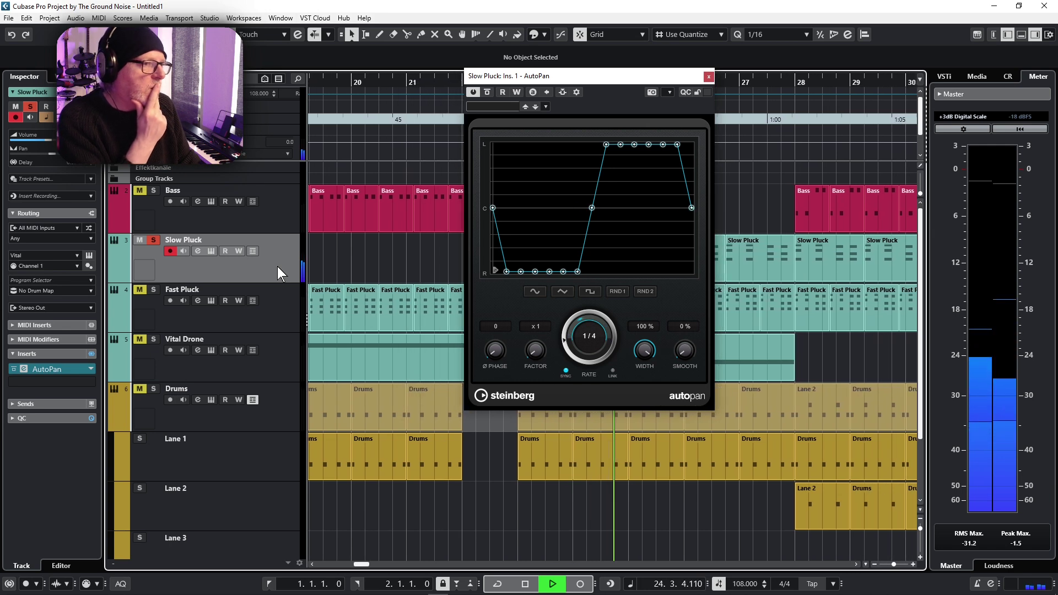
Set the first oscillator's unison to 4 voices and raise the Filter 1 cutoff in the Slow Pluck synth, closing the plug-in windows and unsoloing the track.
{"action": "key", "text": "ctrl+e"}
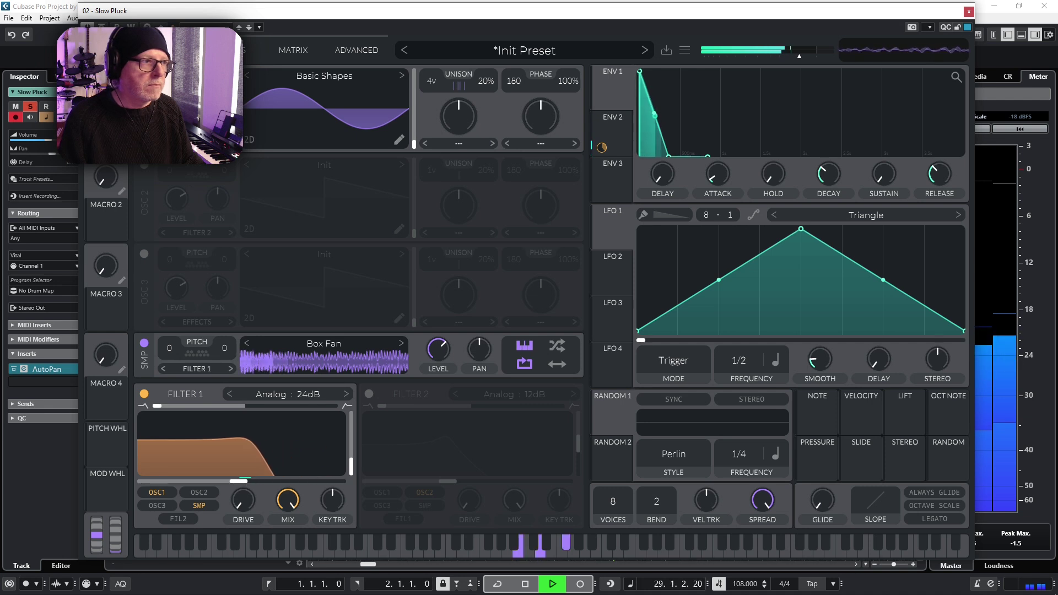
{"action": "key", "text": "space"}
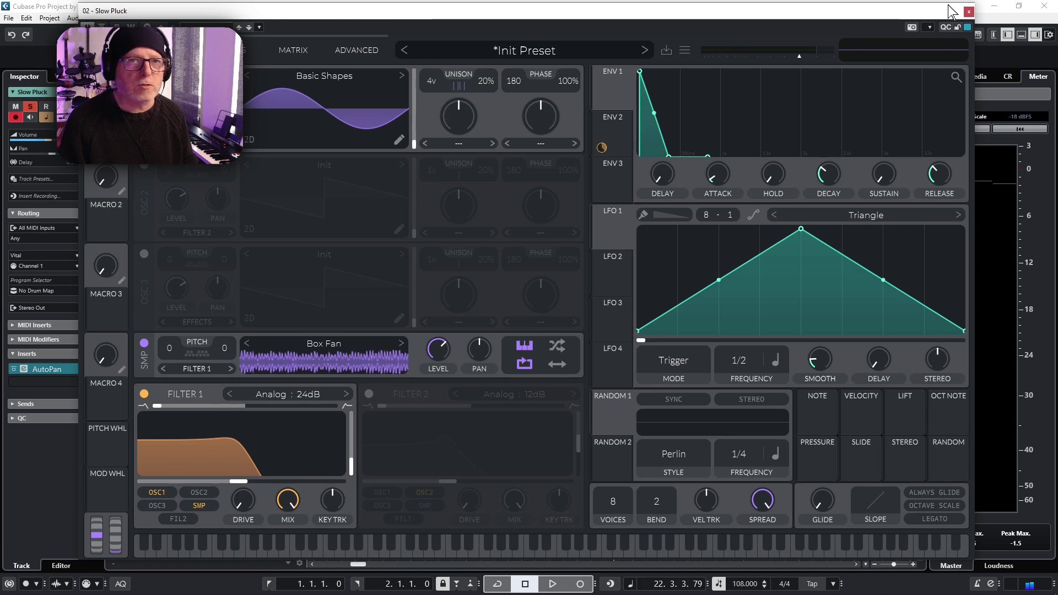
{"action": "left_click", "coordinate": [969, 12]}
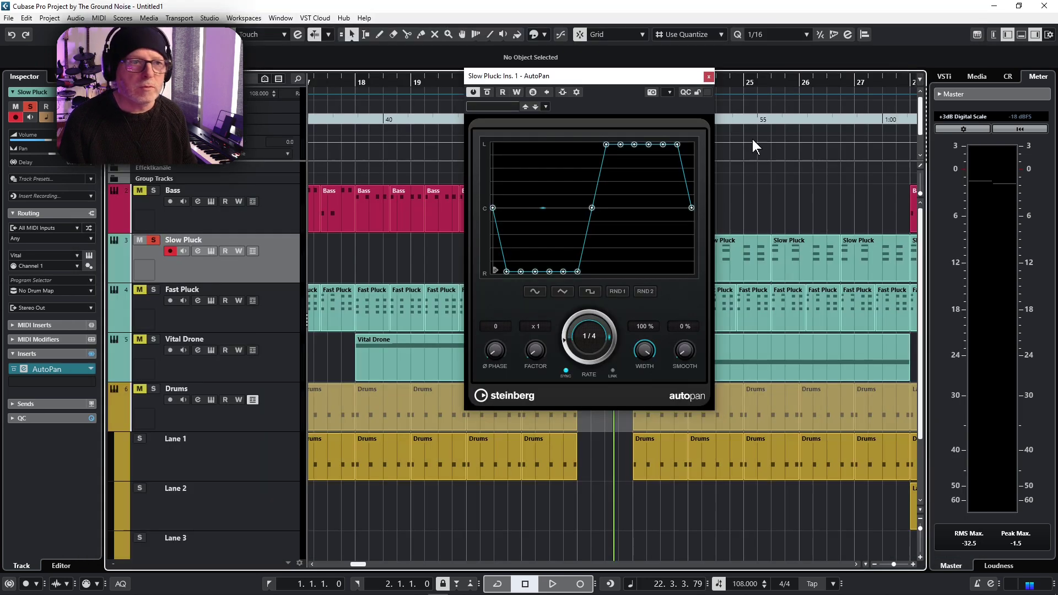
{"action": "left_click", "coordinate": [708, 77]}
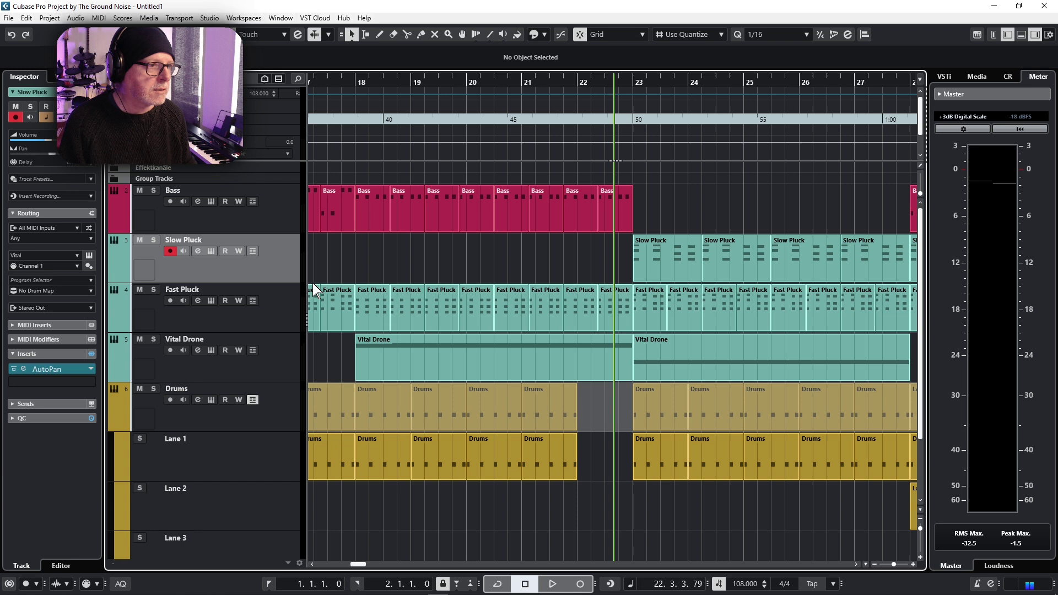
Extend the Lane 2 drums back to bar 23 with copies of the one-bar part from bar 28 and play the result.
{"action": "key", "text": "space"}
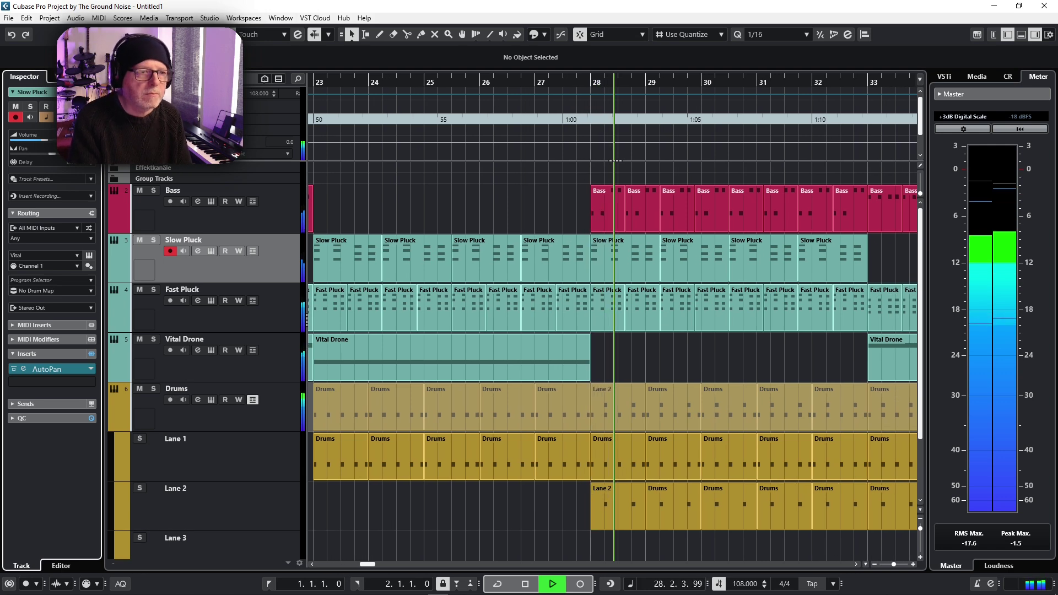
{"action": "key", "text": "space"}
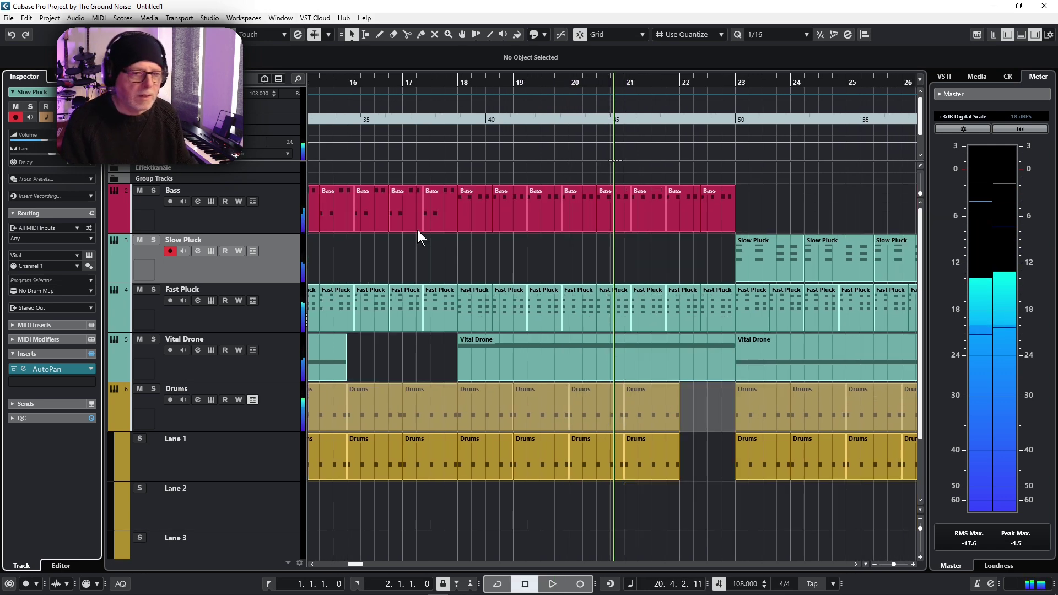
{"action": "left_click_drag", "start_coordinate": [768, 502], "coordinate": [586, 532]}
{"action": "scroll", "coordinate": [435, 499], "scroll_direction": "left", "scroll_amount": 4}
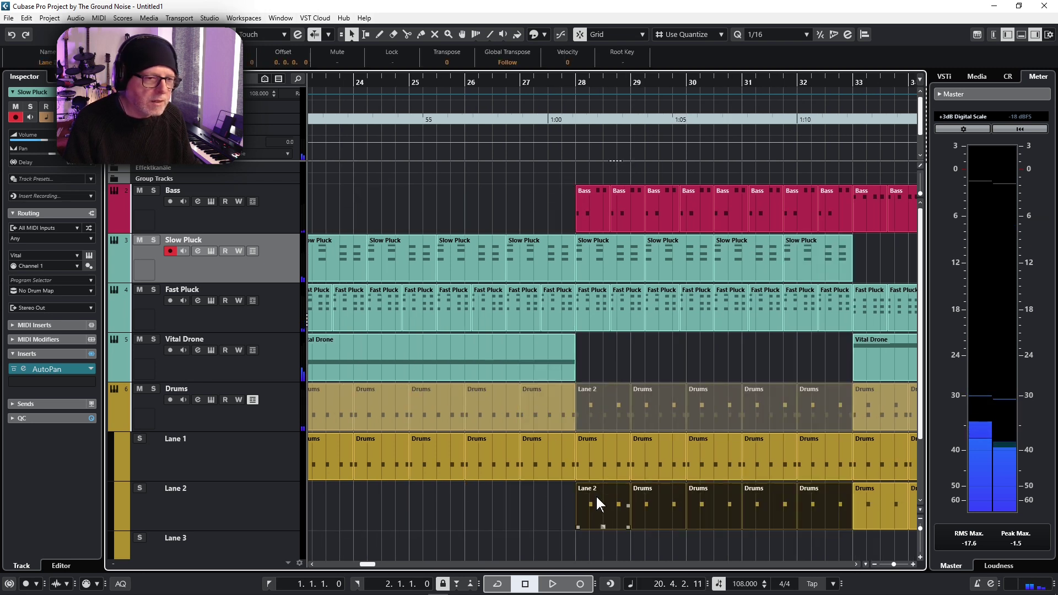
{"action": "scroll", "coordinate": [552, 503], "scroll_direction": "left", "scroll_amount": 4}
{"action": "left_click_drag", "start_coordinate": [858, 502], "coordinate": [575, 504]}
{"action": "key", "text": "space"}
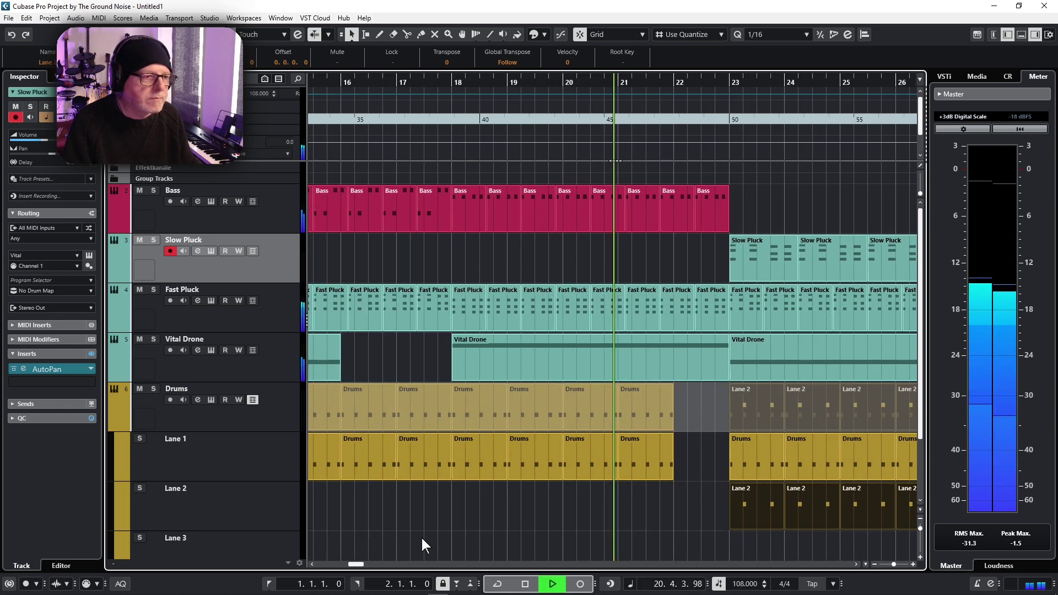